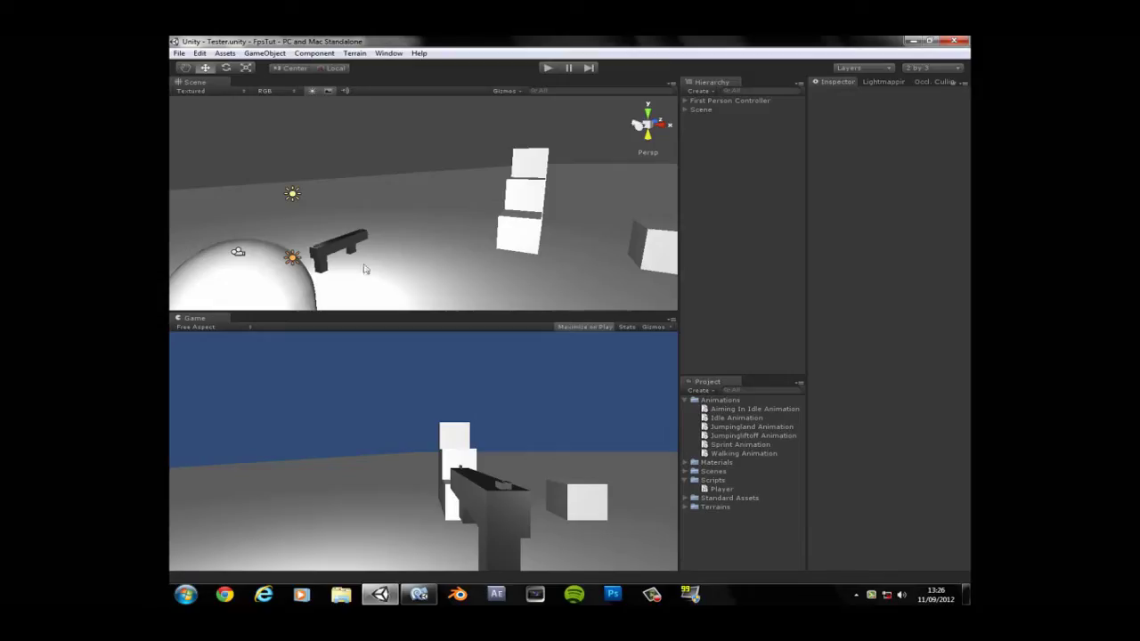
# Turn off the scene lighting in the Scene view and enlarge the view with the front of the gun in sight.
pyautogui.moveTo(401, 268); pyautogui.dragTo(455, 225, button='right')
pyautogui.click(313, 92)
pyautogui.click(313, 92)
pyautogui.click(313, 91)
pyautogui.moveTo(396, 173); pyautogui.dragTo(389, 171, button='right')
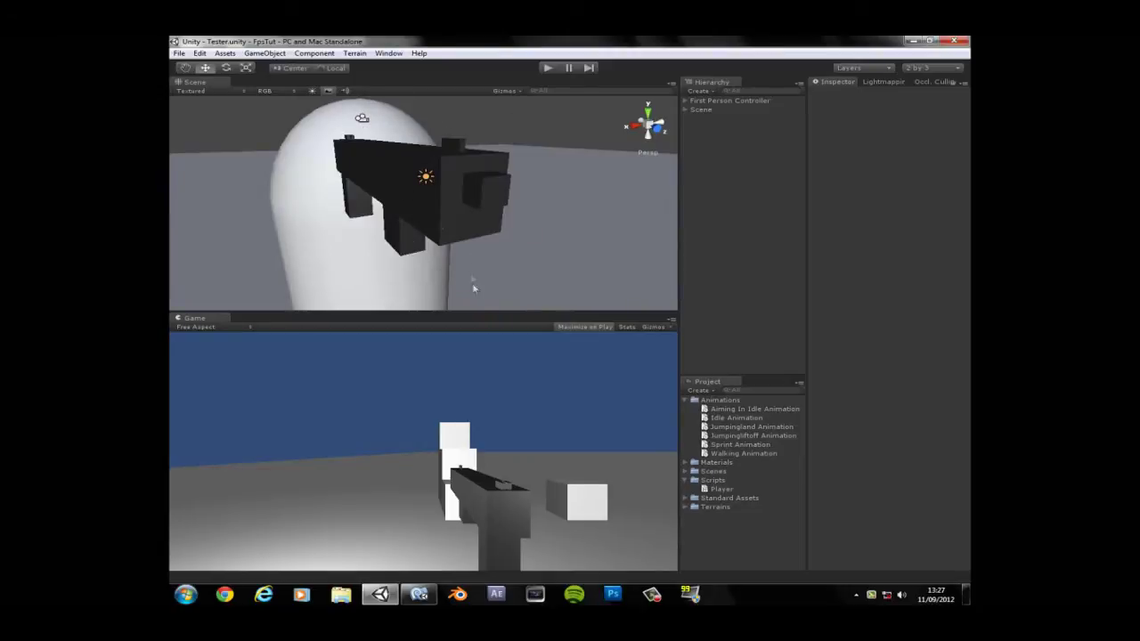
pyautogui.moveTo(478, 310); pyautogui.dragTo(479, 374)
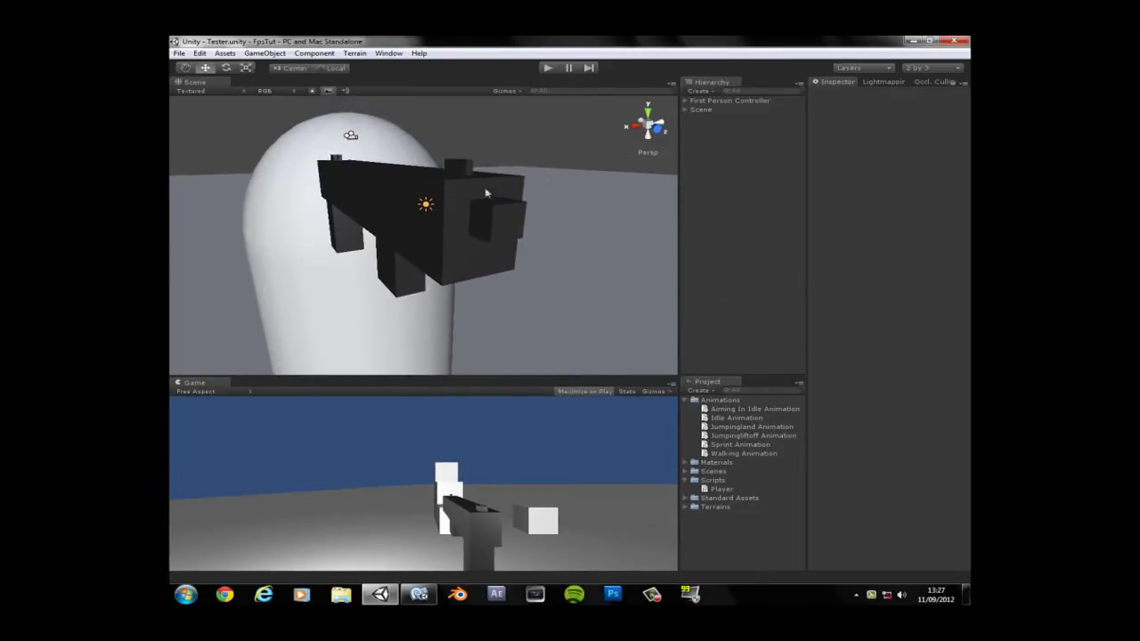
# Create a cube and move it up to the front end of the gun.
pyautogui.click(266, 54)
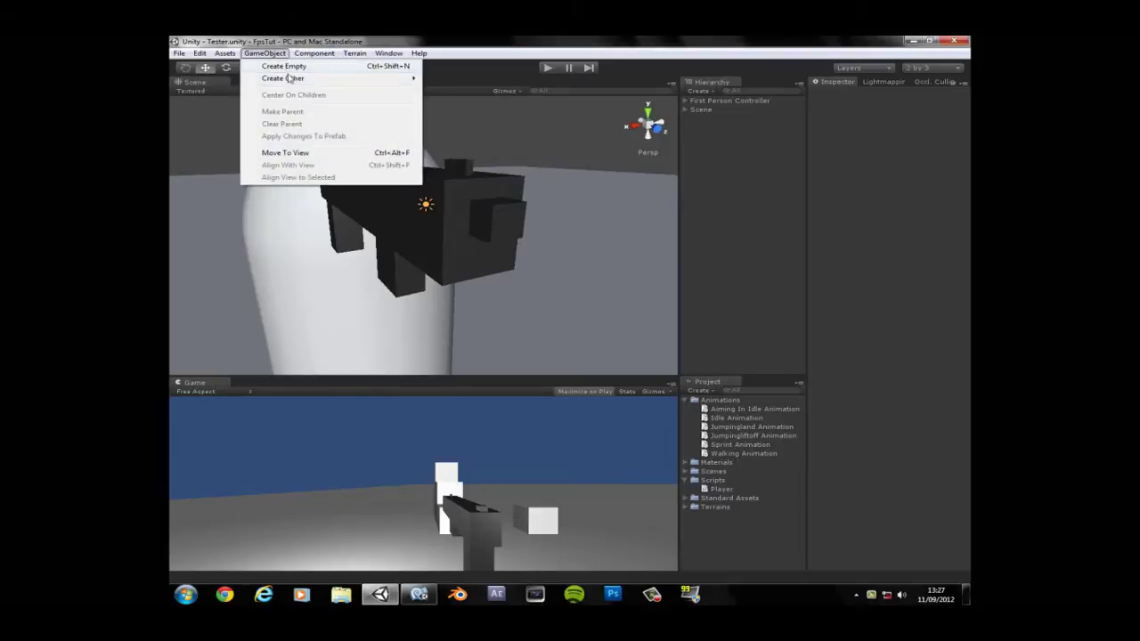
pyautogui.moveTo(294, 79)
pyautogui.click(473, 186)
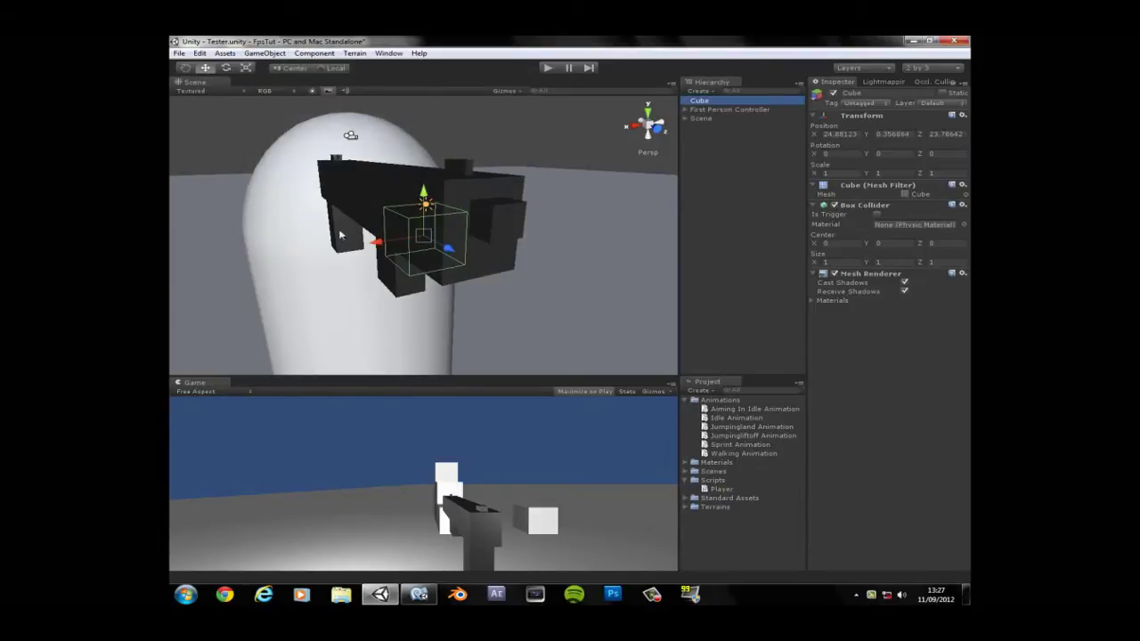
pyautogui.moveTo(427, 196); pyautogui.dragTo(559, 176)
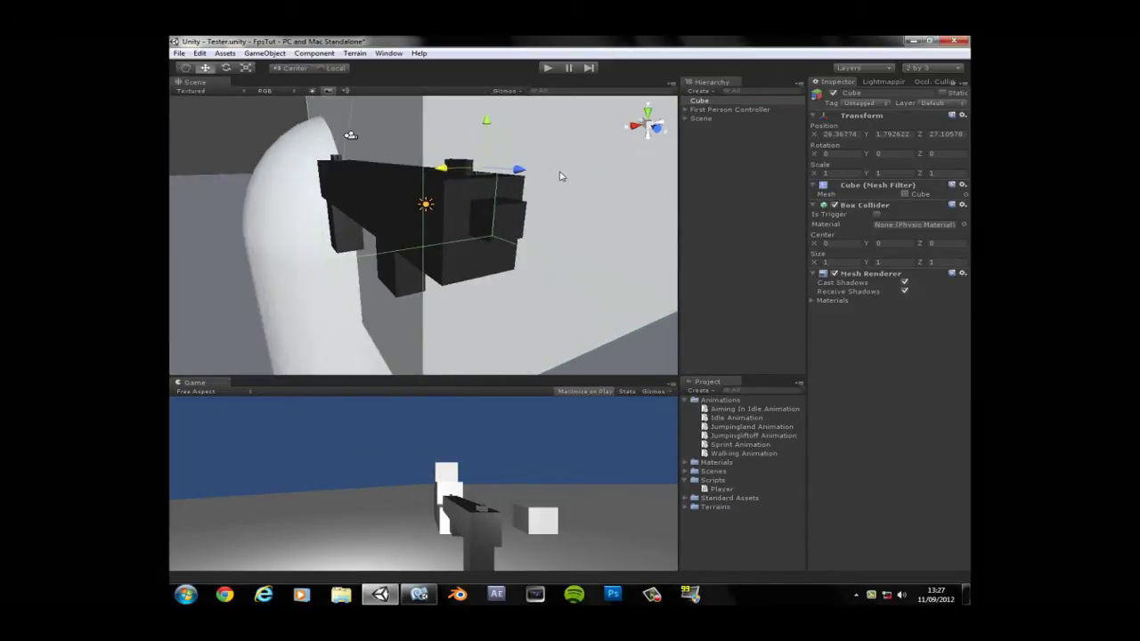
# Shrink the cube to about 0.049 × 0.117 × 0.035 and move it beside the gun's front section.
pyautogui.click(248, 69)
pyautogui.moveTo(488, 170); pyautogui.dragTo(362, 128)
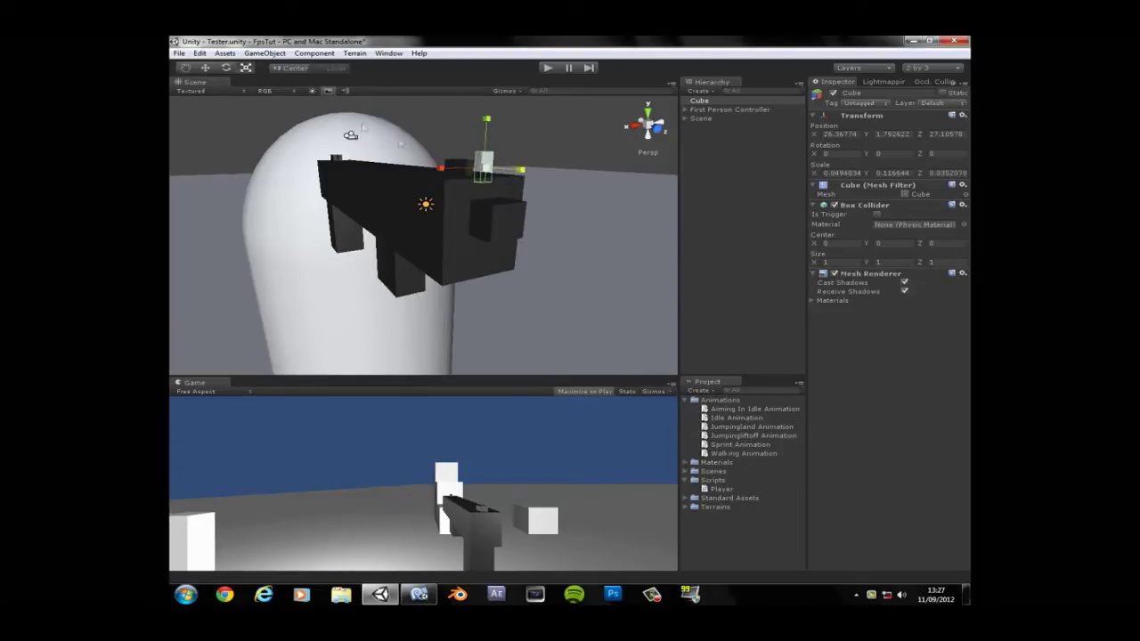
pyautogui.click(206, 68)
pyautogui.moveTo(522, 180); pyautogui.dragTo(311, 180)
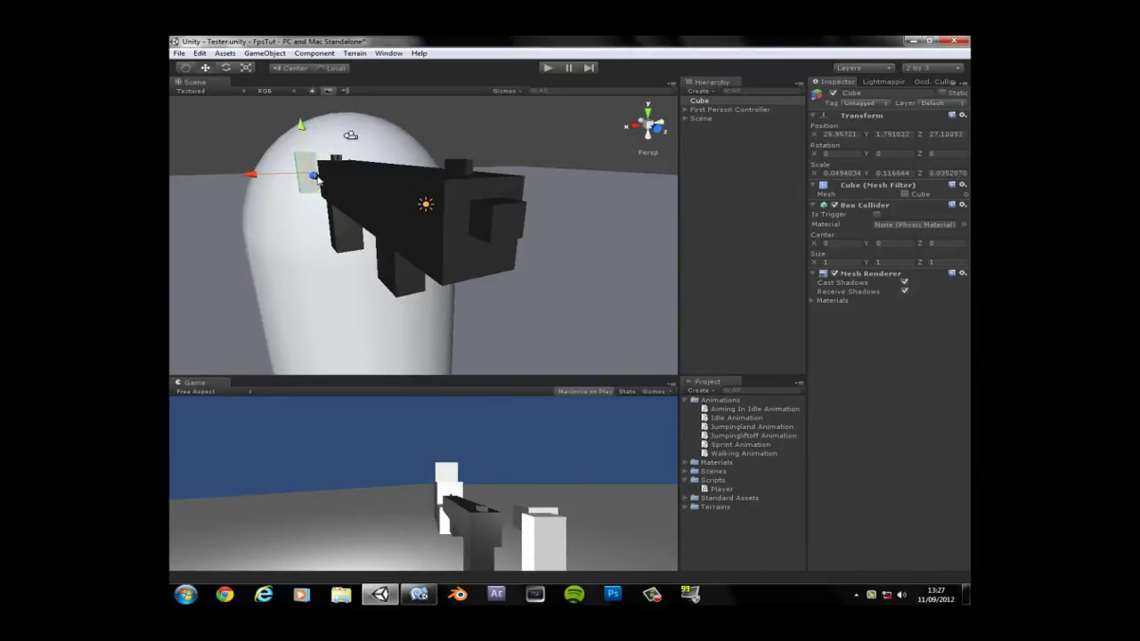
pyautogui.moveTo(317, 178); pyautogui.dragTo(332, 187)
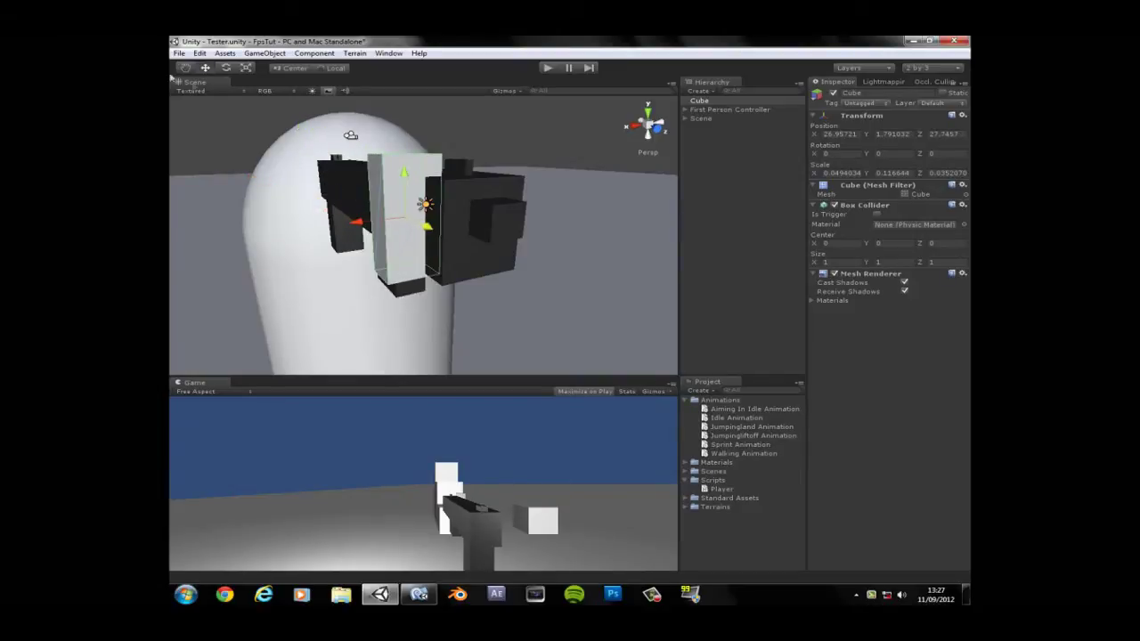
# Scale the cube down to a thin strip of about 0.007 × 0.089 × 0.015.
pyautogui.click(245, 69)
pyautogui.moveTo(403, 173)
pyautogui.mouseDown()
pyautogui.moveTo(399, 182)
pyautogui.moveTo(404, 171)
pyautogui.mouseUp()
pyautogui.moveTo(356, 224); pyautogui.dragTo(429, 230)
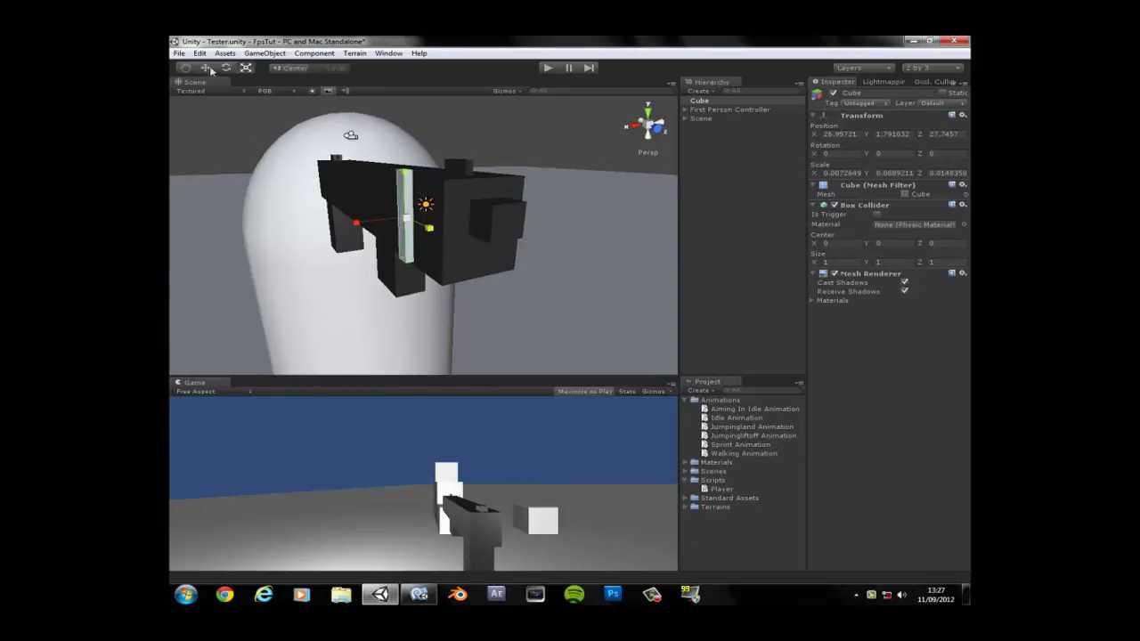
# In a front view, move the strip flush against the gun's side and lower it to fit within the body's height.
pyautogui.scroll(5, 600, 293)
pyautogui.keyDown('alt'); pyautogui.moveTo(601, 294); pyautogui.dragTo(499, 283); pyautogui.keyUp('alt')
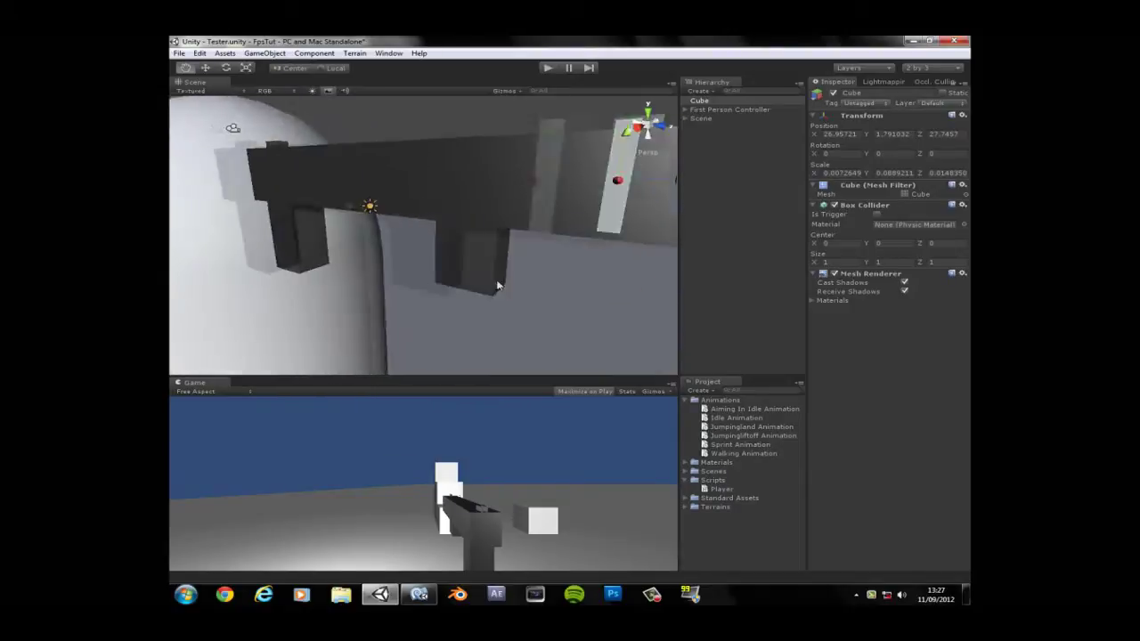
pyautogui.click(668, 126)
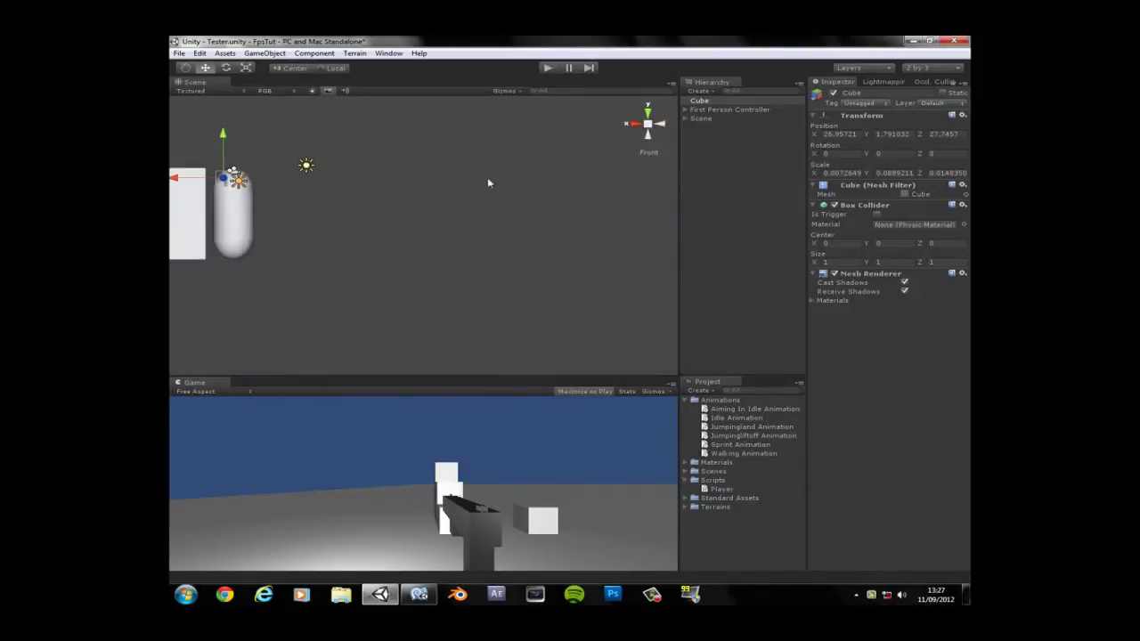
pyautogui.doubleClick(700, 100)
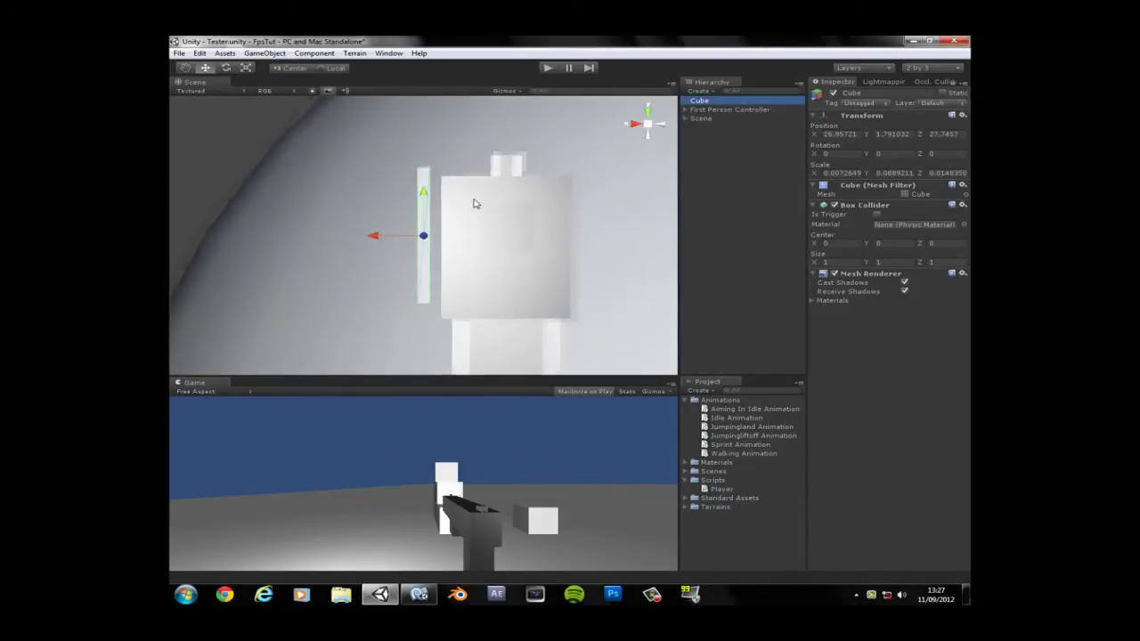
pyautogui.moveTo(374, 238); pyautogui.dragTo(385, 238)
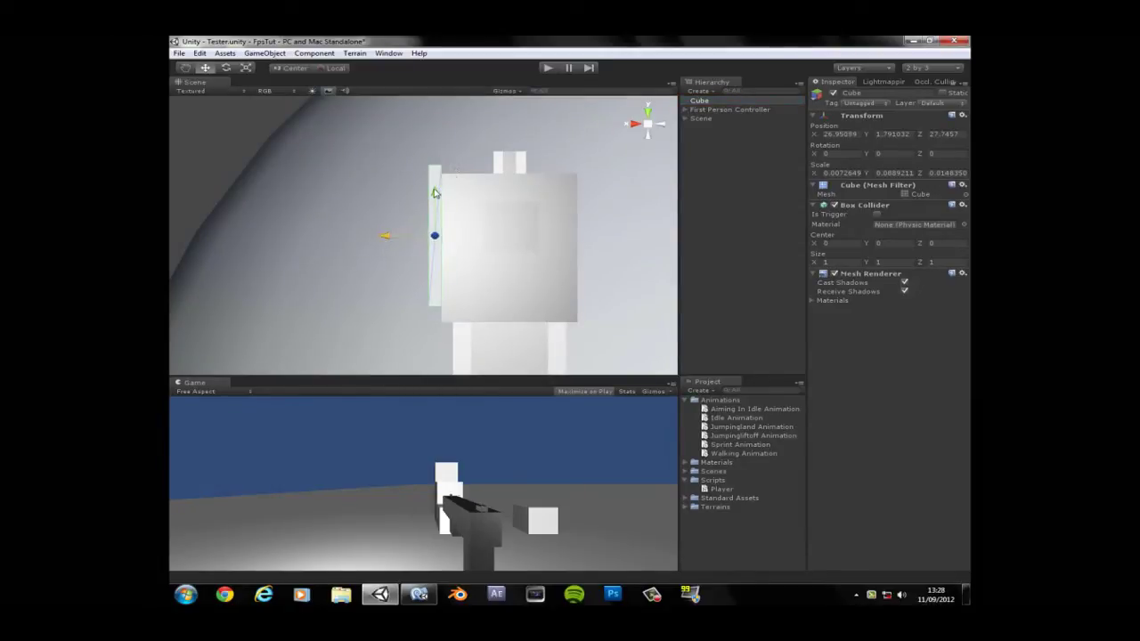
pyautogui.moveTo(434, 192); pyautogui.dragTo(434, 204)
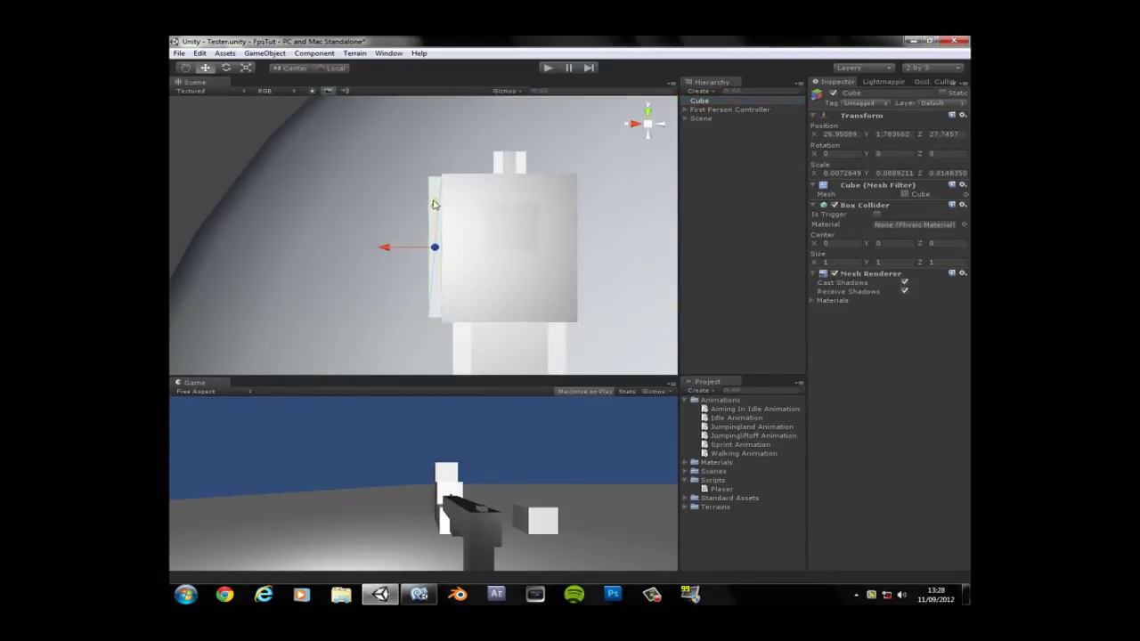
# In a side view, tilt the strip forward about 10 degrees around the X axis.
pyautogui.click(634, 124)
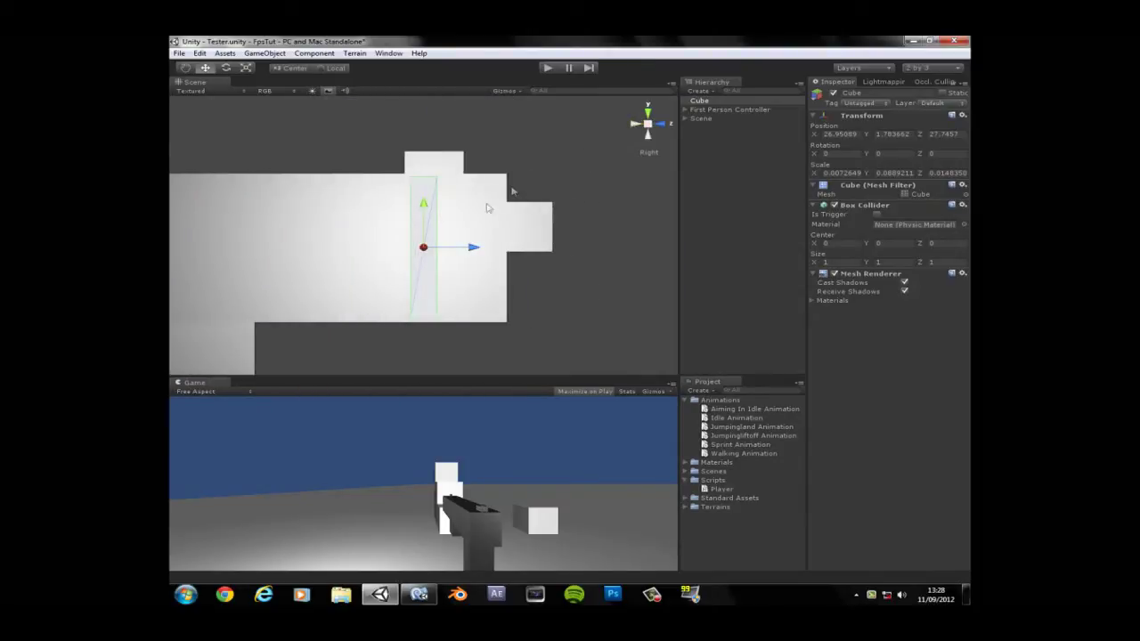
pyautogui.click(227, 69)
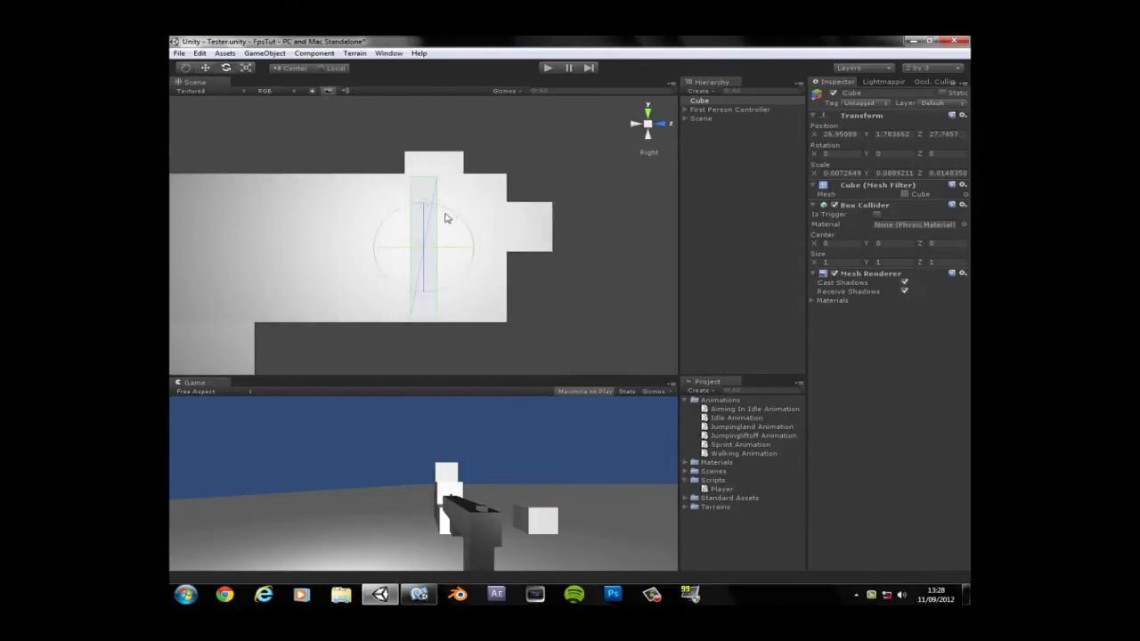
pyautogui.moveTo(446, 211); pyautogui.dragTo(461, 220)
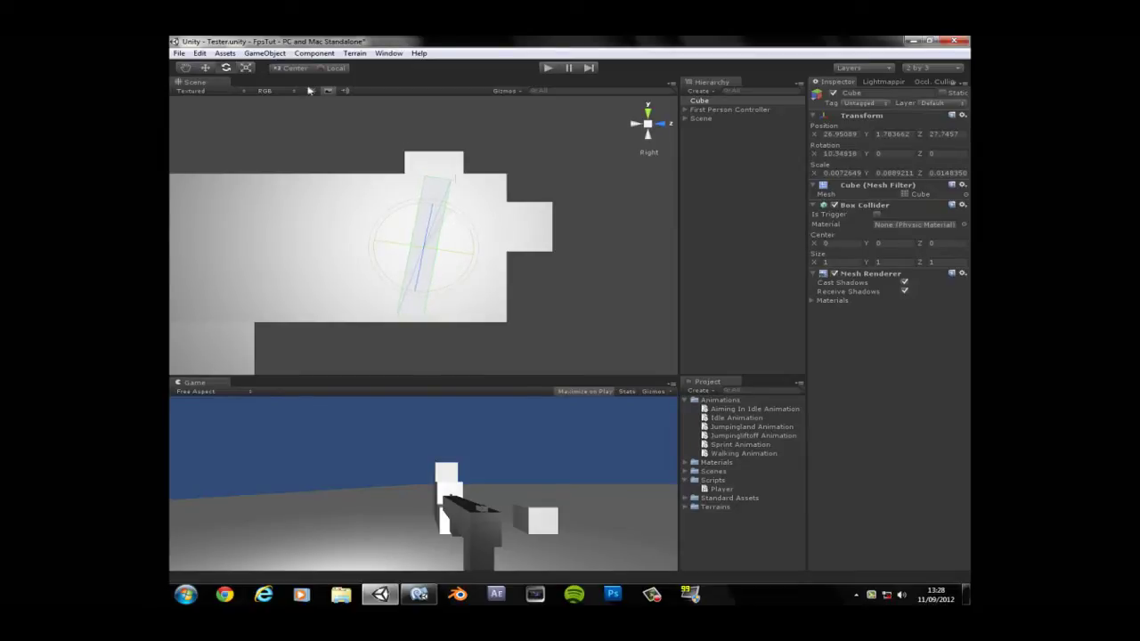
# Duplicate the tilted strip, set the copy's X rotation to 0 and move it back along the gun to about Z 27.717.
pyautogui.click(704, 101)
pyautogui.hotkey('ctrl', 'd')
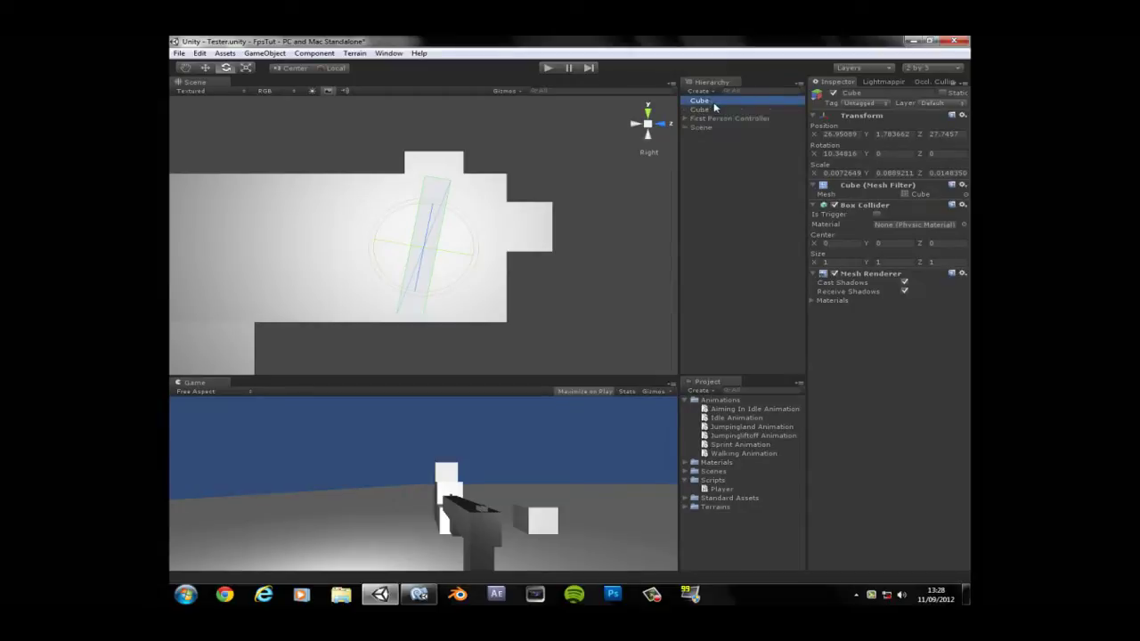
pyautogui.click(853, 154)
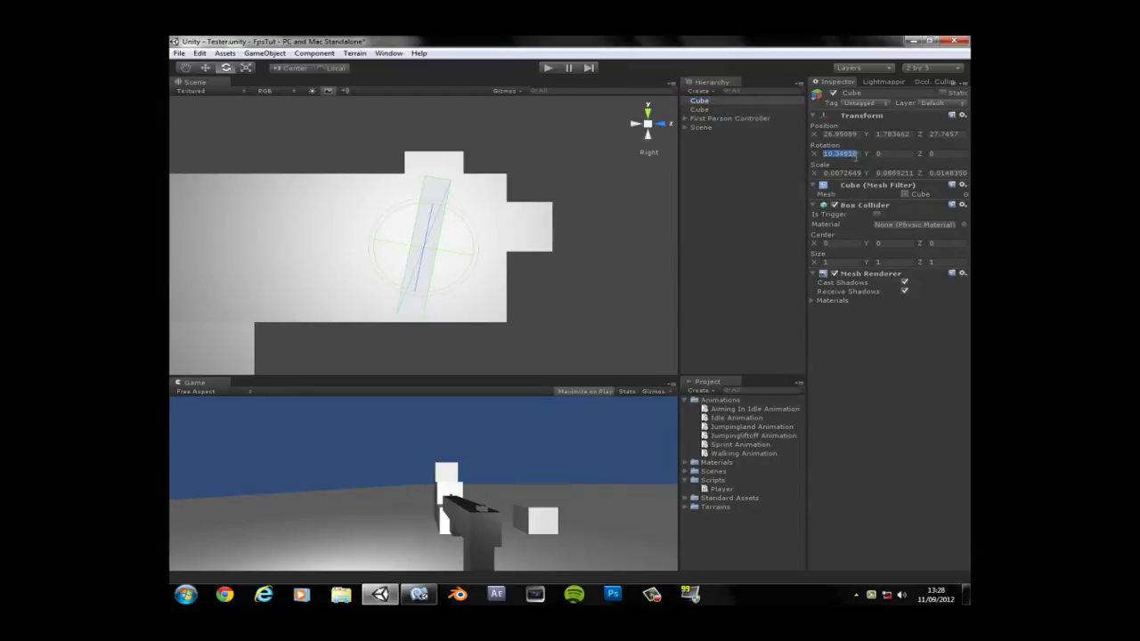
pyautogui.write('0')
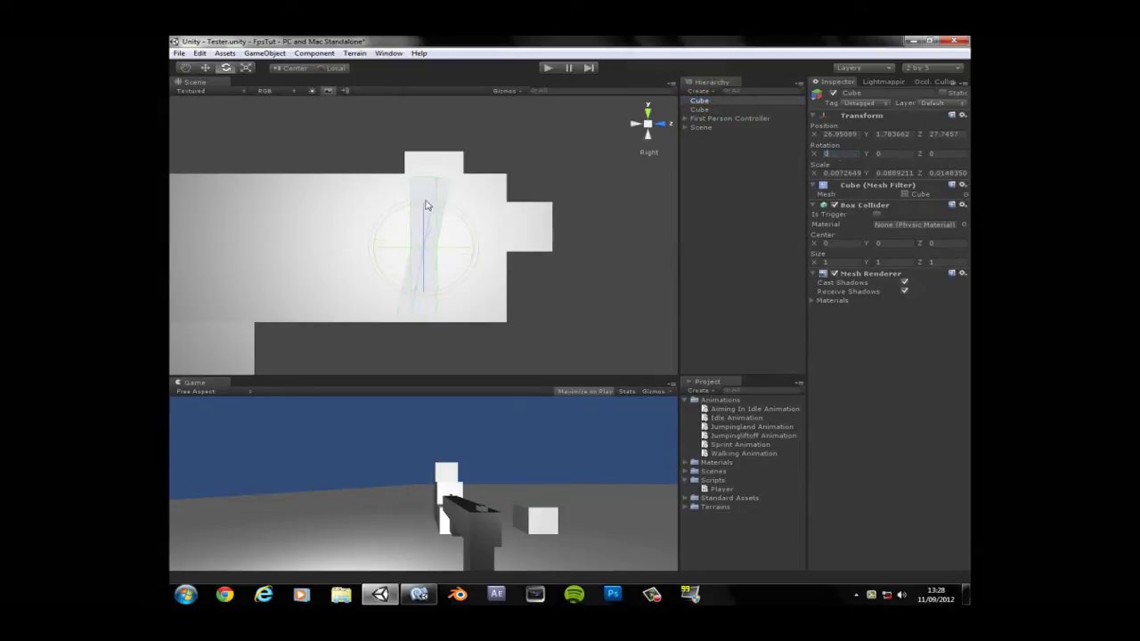
pyautogui.click(211, 70)
pyautogui.moveTo(473, 248); pyautogui.dragTo(422, 252)
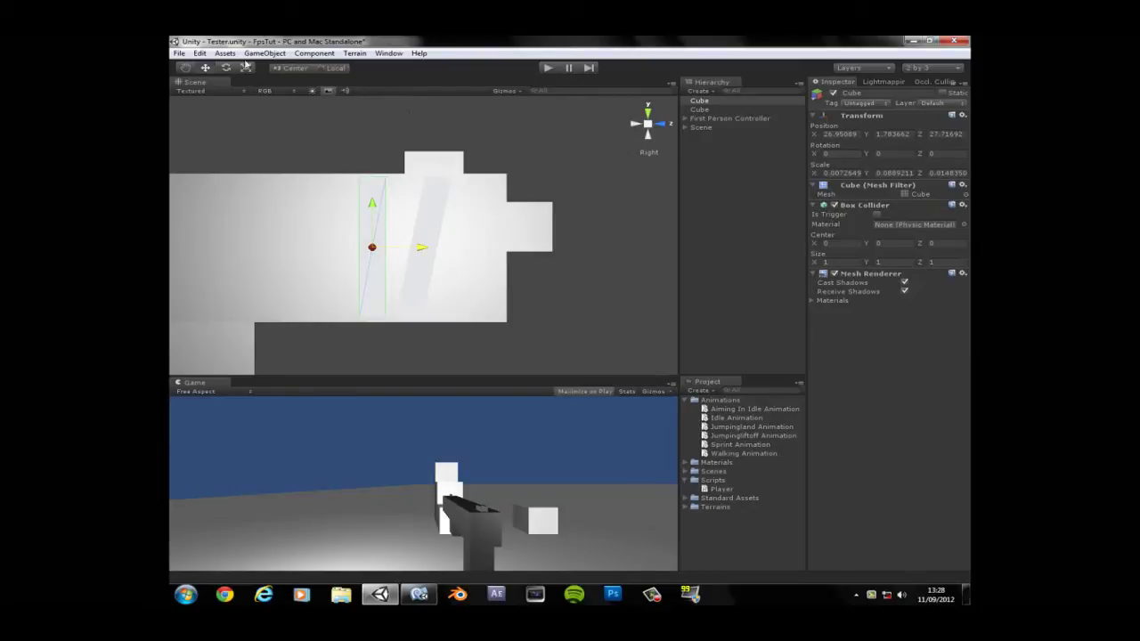
# Set the X rotation of both strips to 10.
pyautogui.click(827, 153)
pyautogui.write('10')
pyautogui.click(446, 210)
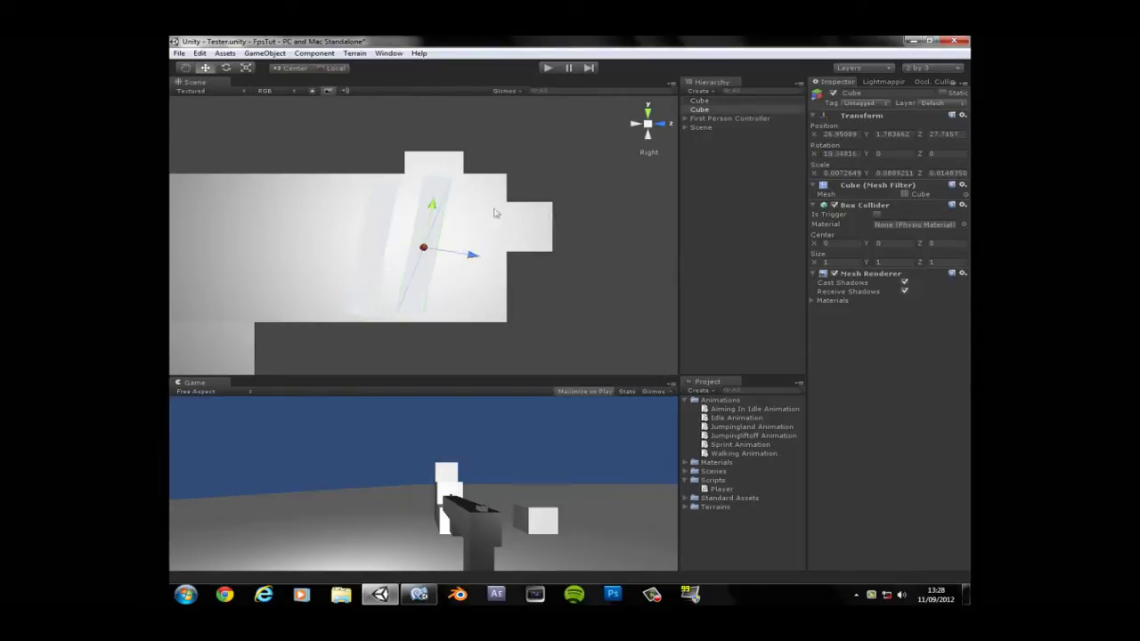
pyautogui.click(846, 153)
pyautogui.write('10')
pyautogui.click(613, 158)
# Duplicate the rear tilted strip on the side of the gun.
pyautogui.moveTo(471, 250); pyautogui.dragTo(508, 217, button='middle')
pyautogui.moveTo(509, 216)
pyautogui.keyDown('alt'); pyautogui.mouseDown()
pyautogui.moveTo(603, 160)
pyautogui.moveTo(489, 208)
pyautogui.mouseUp(); pyautogui.keyUp('alt')
pyautogui.scroll(5, 486, 210)
pyautogui.scroll(-4, 473, 212)
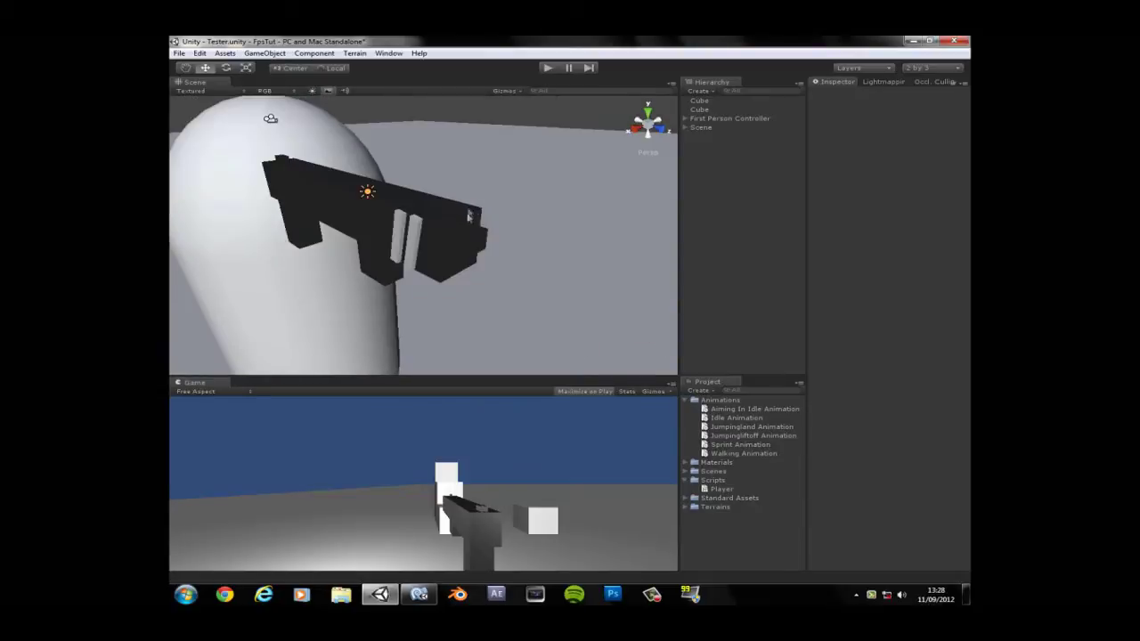
pyautogui.click(661, 130)
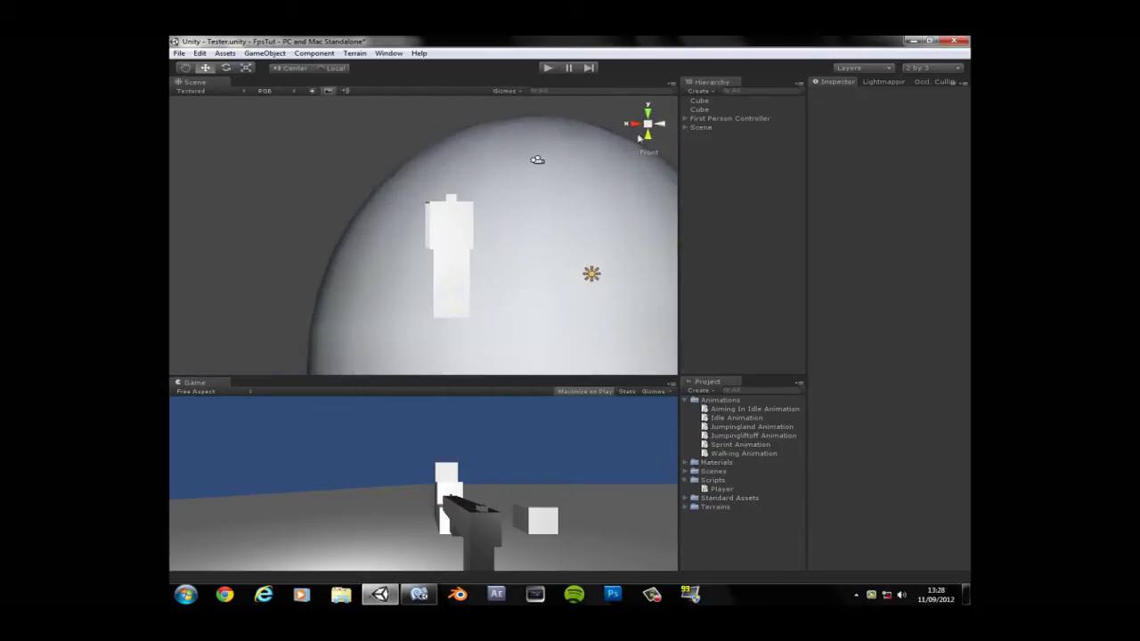
pyautogui.click(636, 127)
pyautogui.scroll(2, 505, 221)
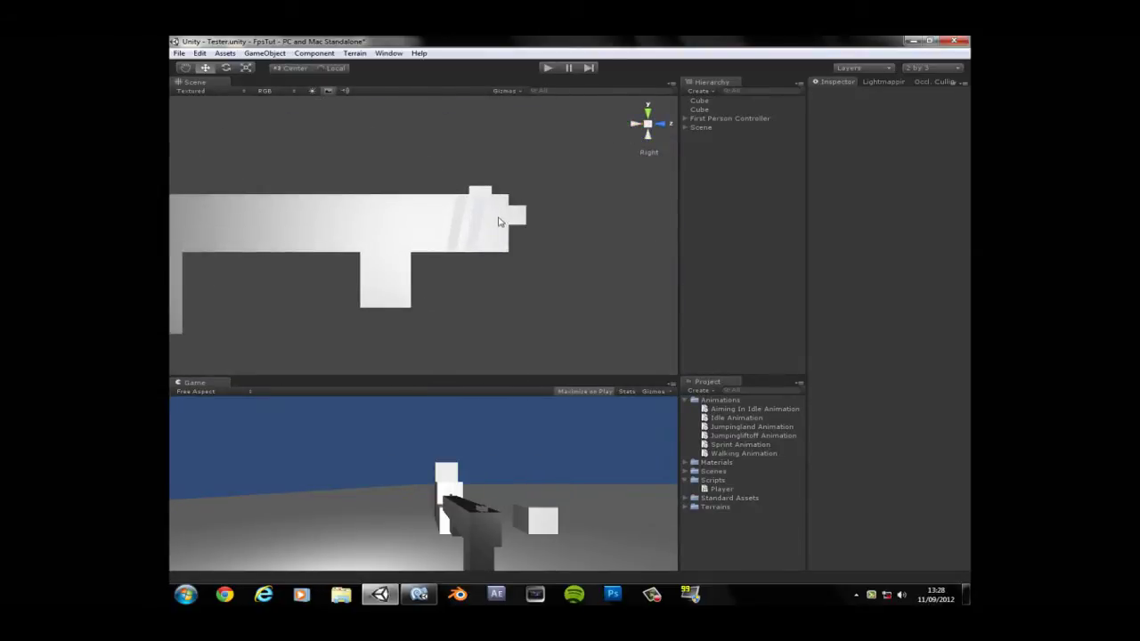
pyautogui.scroll(4, 506, 223)
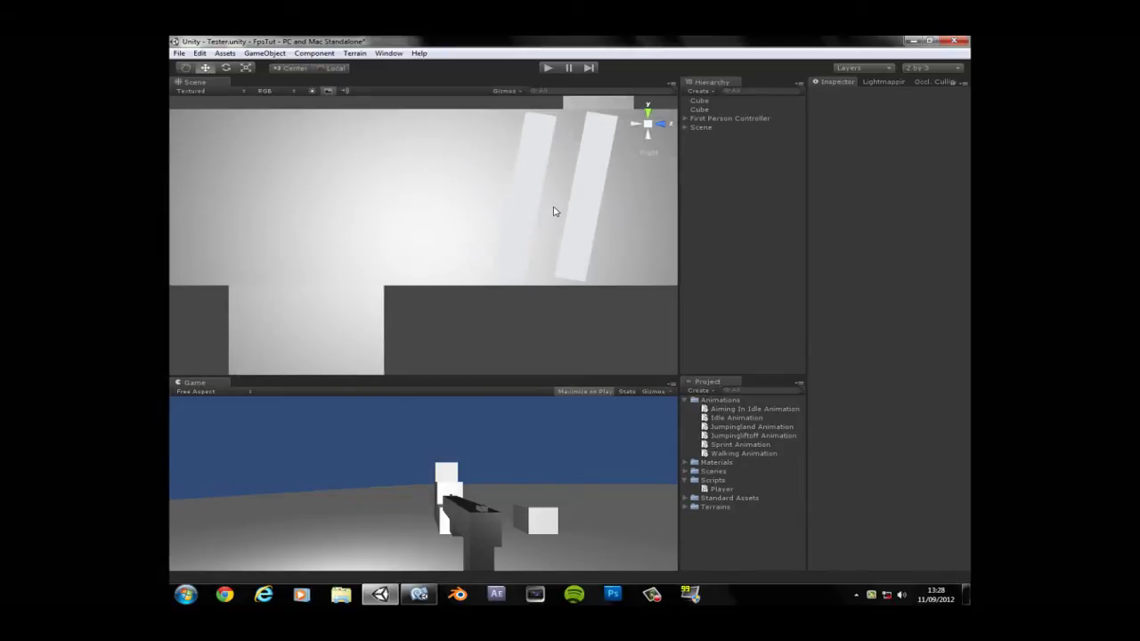
pyautogui.moveTo(553, 211); pyautogui.dragTo(540, 224, button='middle')
pyautogui.click(525, 220)
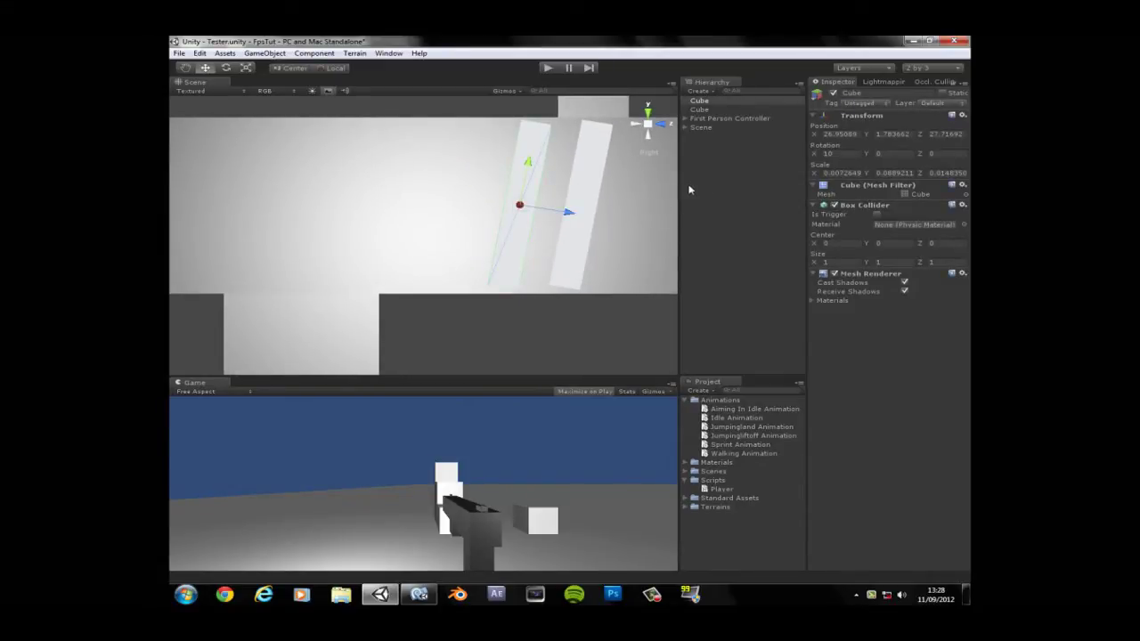
pyautogui.hotkey('ctrl', 'd')
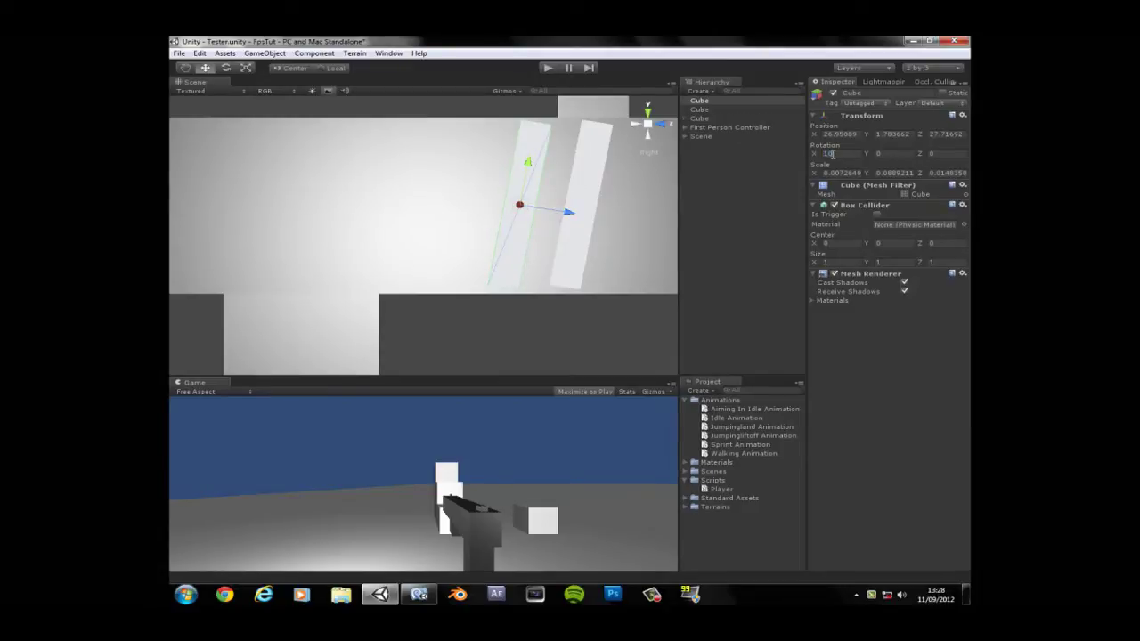
# Straighten the third strip, move it back along the gun to about Z 27.690, and set its X rotation to 10.
pyautogui.press('BackSpace')
pyautogui.press('BackSpace')
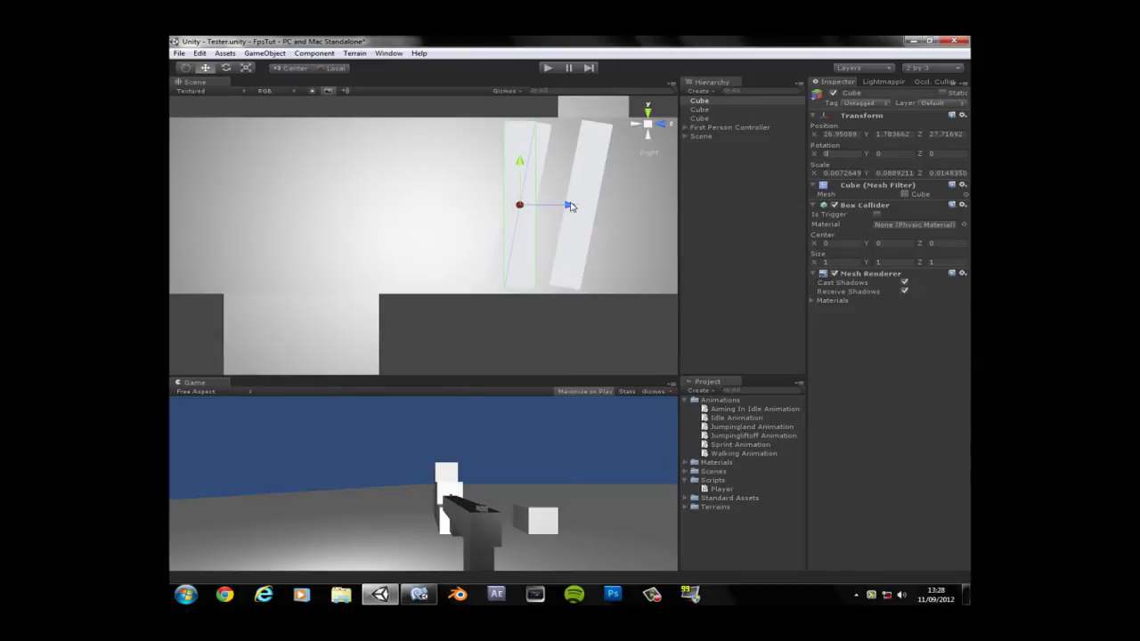
pyautogui.moveTo(570, 206); pyautogui.dragTo(515, 219)
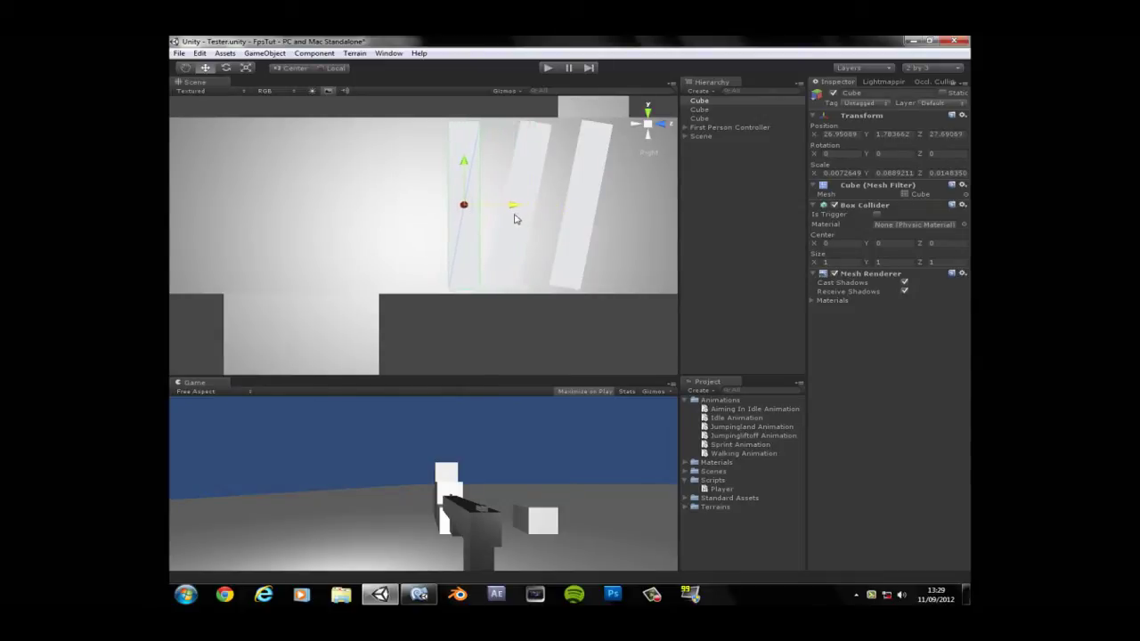
pyautogui.write('10')
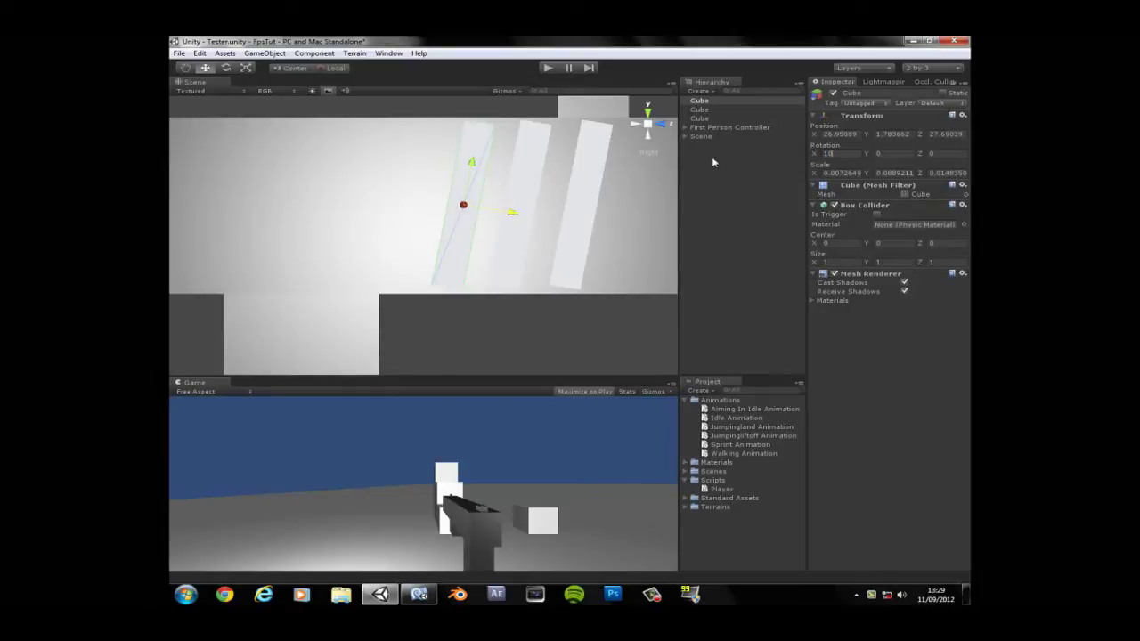
pyautogui.write('0')
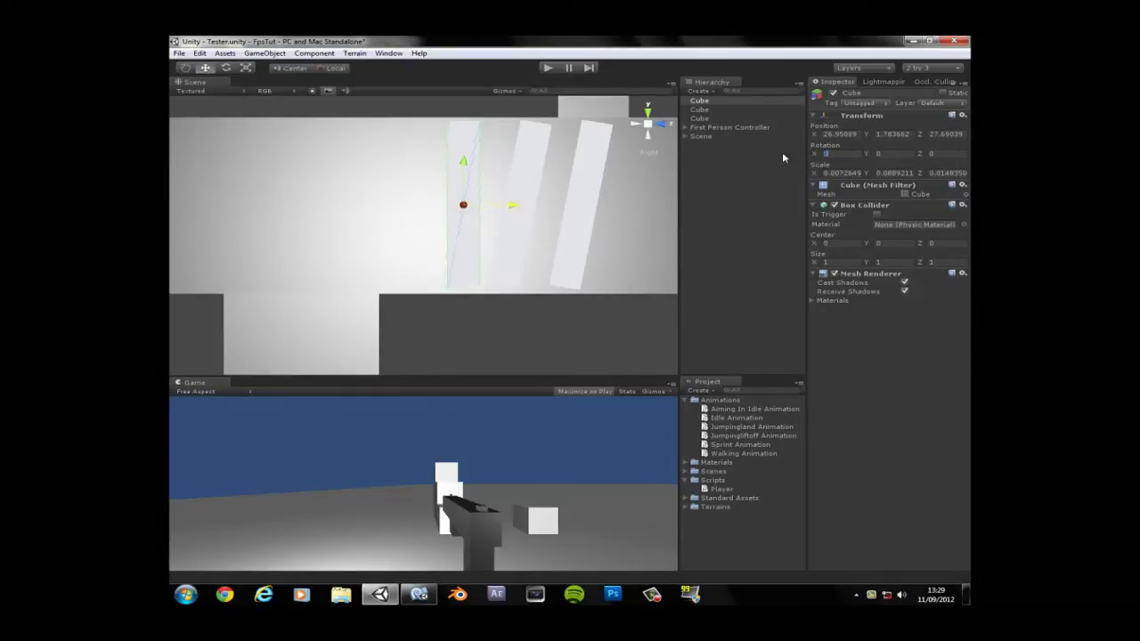
pyautogui.moveTo(513, 210); pyautogui.dragTo(461, 212)
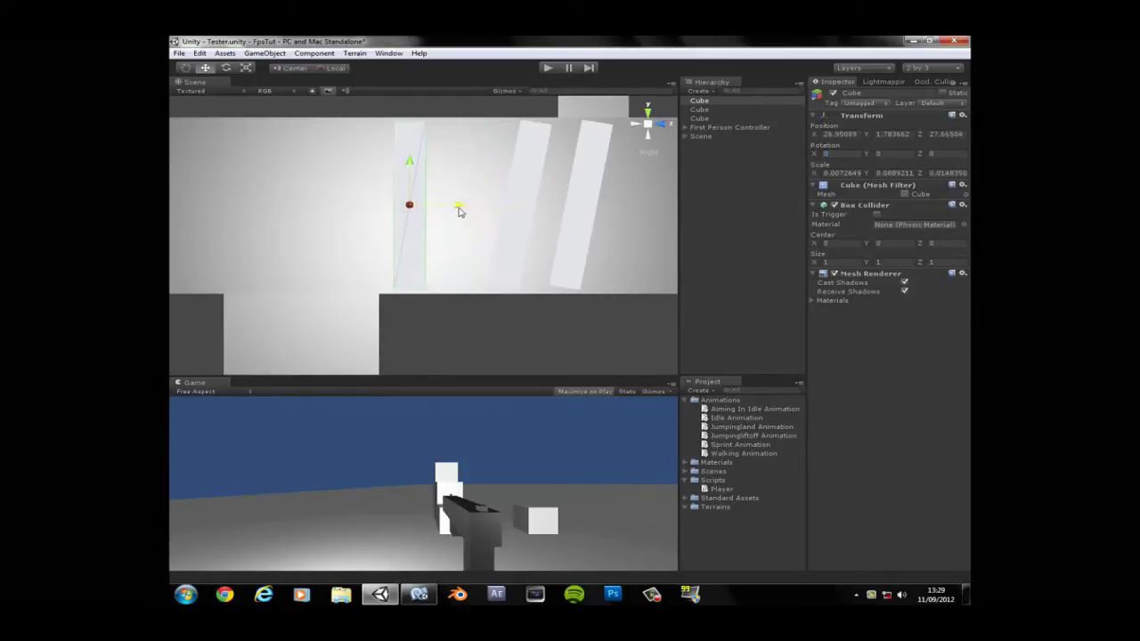
pyautogui.hotkey('ctrl', 'z')
# Duplicate the third strip, straighten the copy, move it back along the gun to about Z 27.657, and set its X rotation to 10.
pyautogui.hotkey('ctrl', 'd')
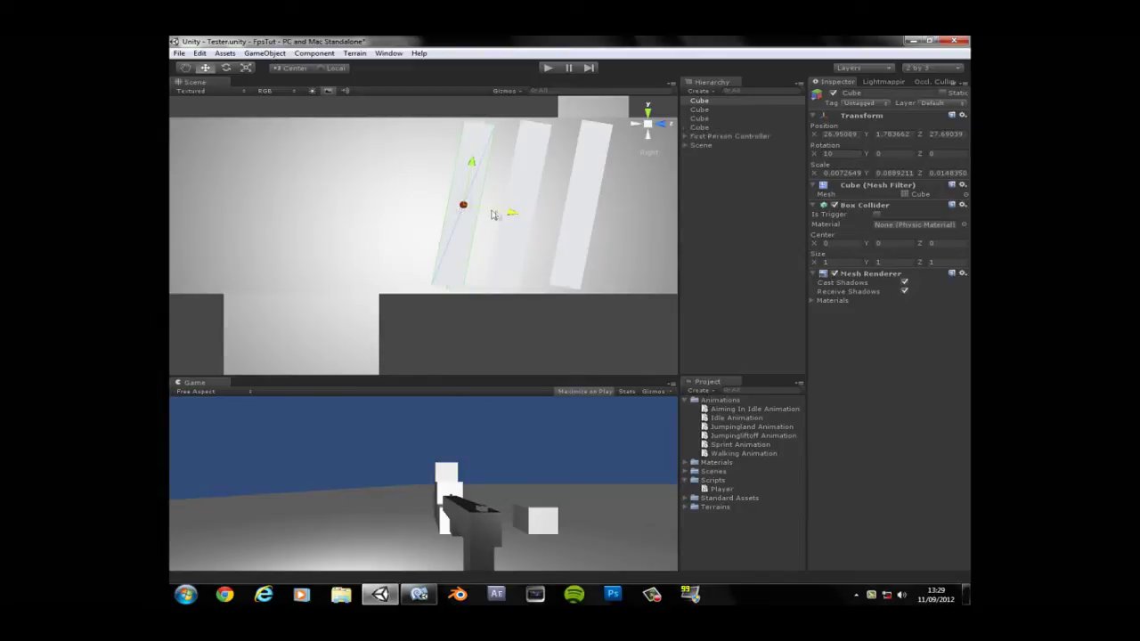
pyautogui.doubleClick(829, 153)
pyautogui.write('0')
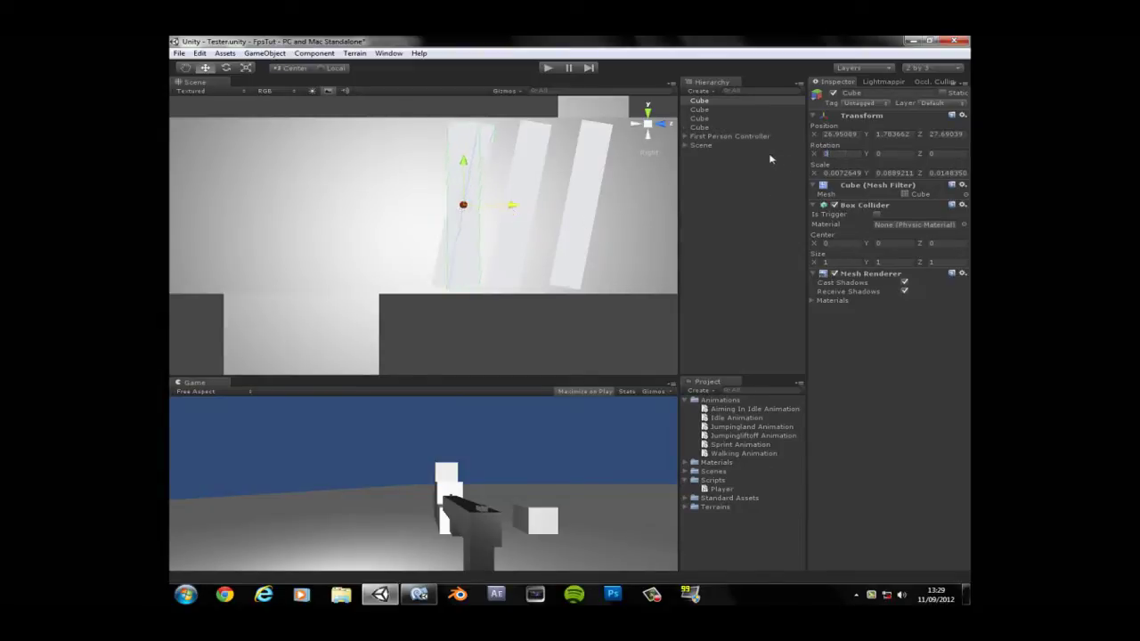
pyautogui.moveTo(528, 209); pyautogui.dragTo(453, 209)
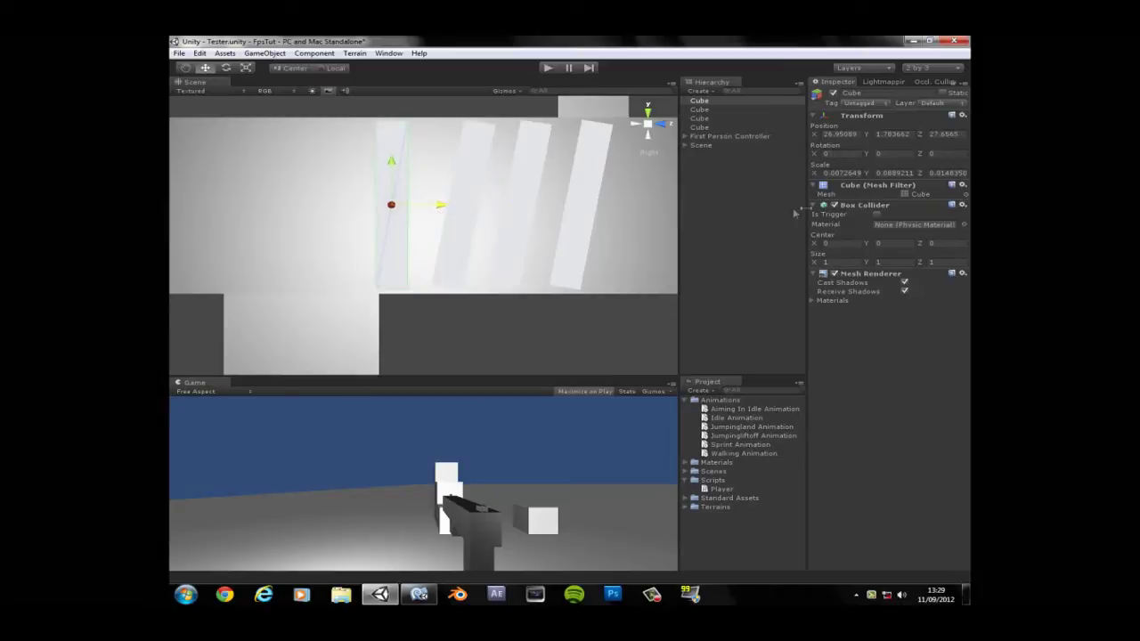
pyautogui.click(827, 155)
pyautogui.write('10')
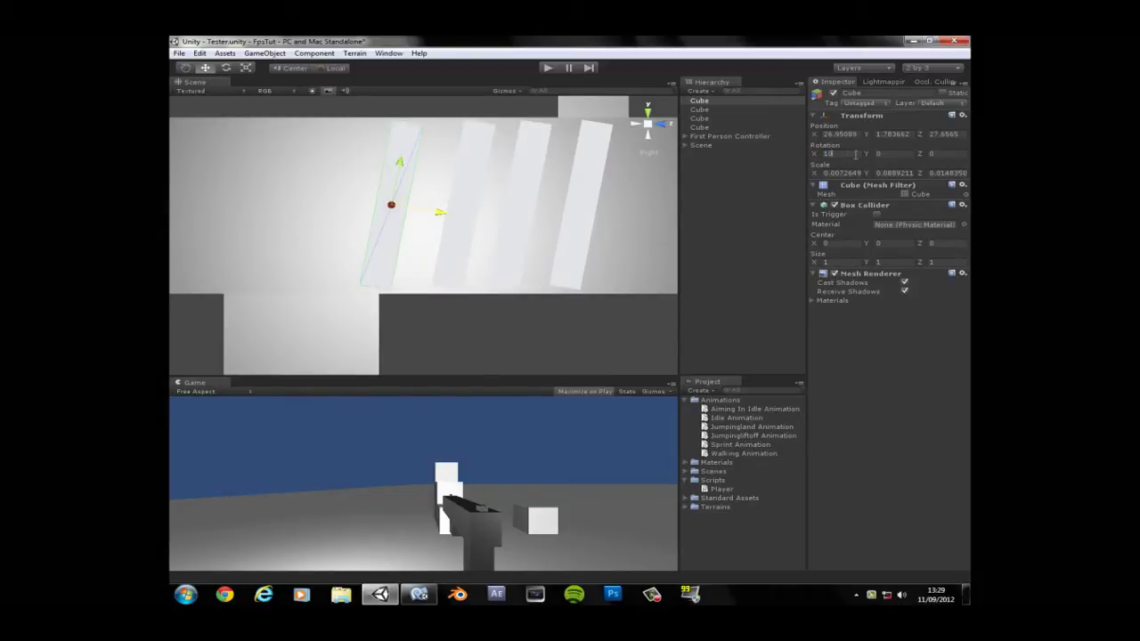
# Straighten the fourth strip again, shift it forward to about Z 27.662, and set its X rotation to 10.
pyautogui.write('0')
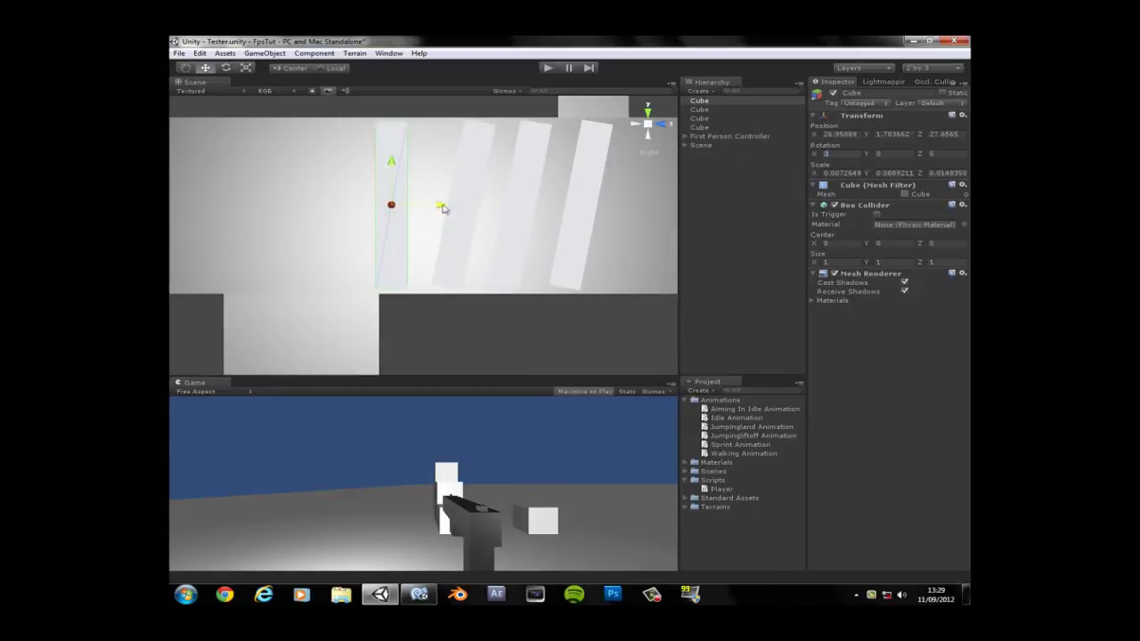
pyautogui.moveTo(443, 207); pyautogui.dragTo(452, 208)
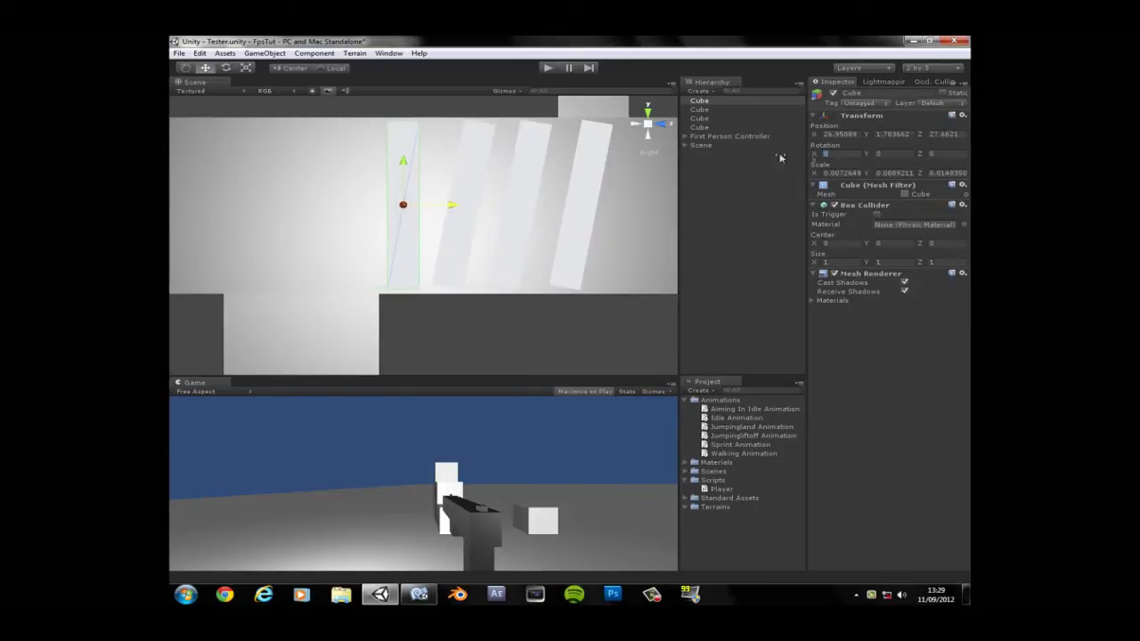
pyautogui.write('10')
pyautogui.click(460, 105)
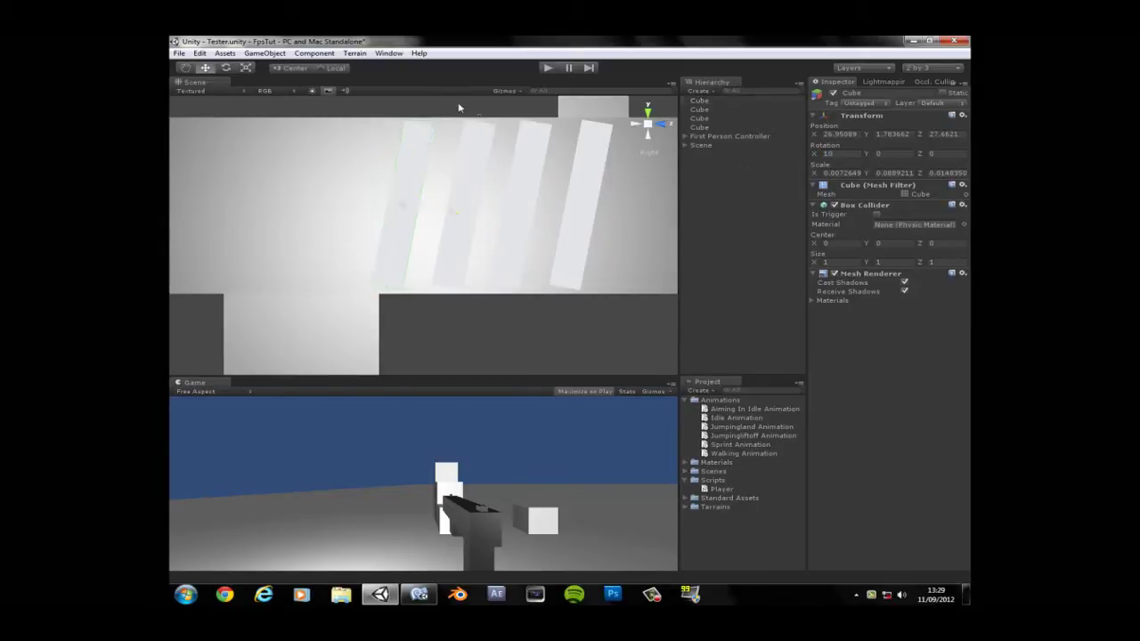
# Duplicate all four tilted strips and move the copies across to the opposite side of the gun, at about X 26.870.
pyautogui.moveTo(517, 285); pyautogui.dragTo(479, 287, button='middle')
pyautogui.scroll(-2, 519, 275)
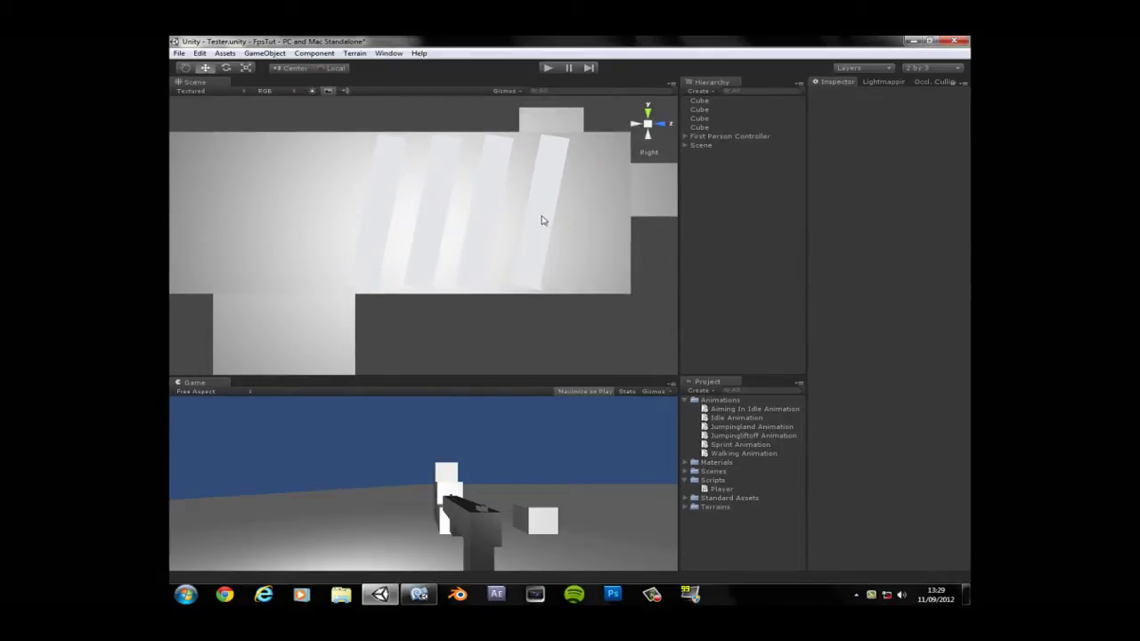
pyautogui.click(542, 220)
pyautogui.keyDown('shift'); pyautogui.click(483, 221); pyautogui.keyUp('shift')
pyautogui.keyDown('shift'); pyautogui.click(432, 223); pyautogui.keyUp('shift')
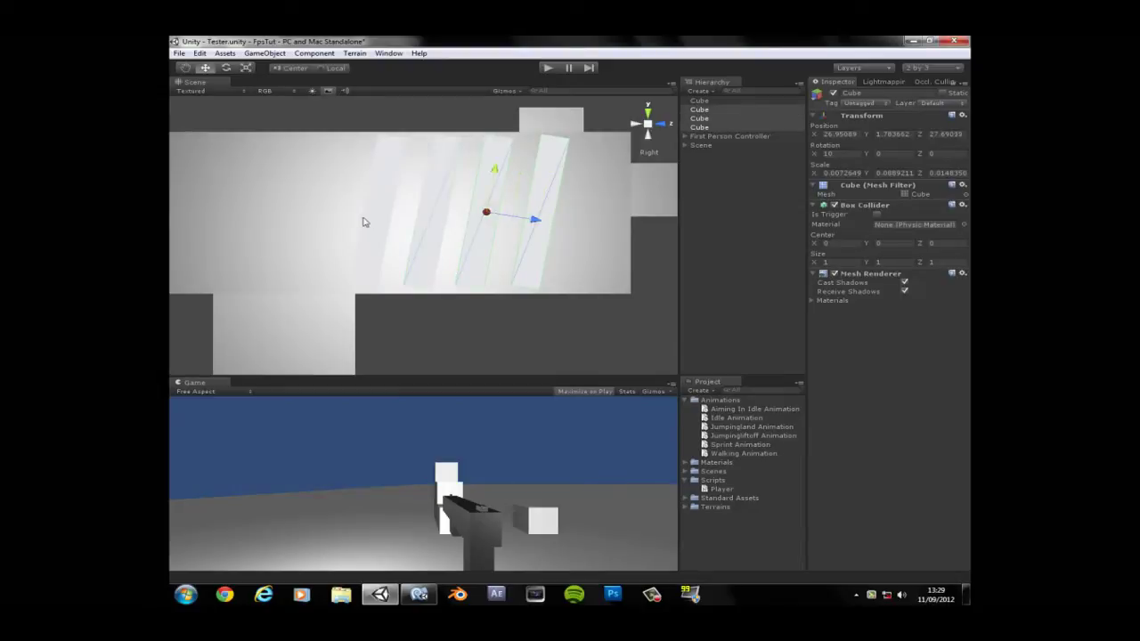
pyautogui.keyDown('shift'); pyautogui.click(372, 223); pyautogui.keyUp('shift')
pyautogui.hotkey('ctrl', 'd')
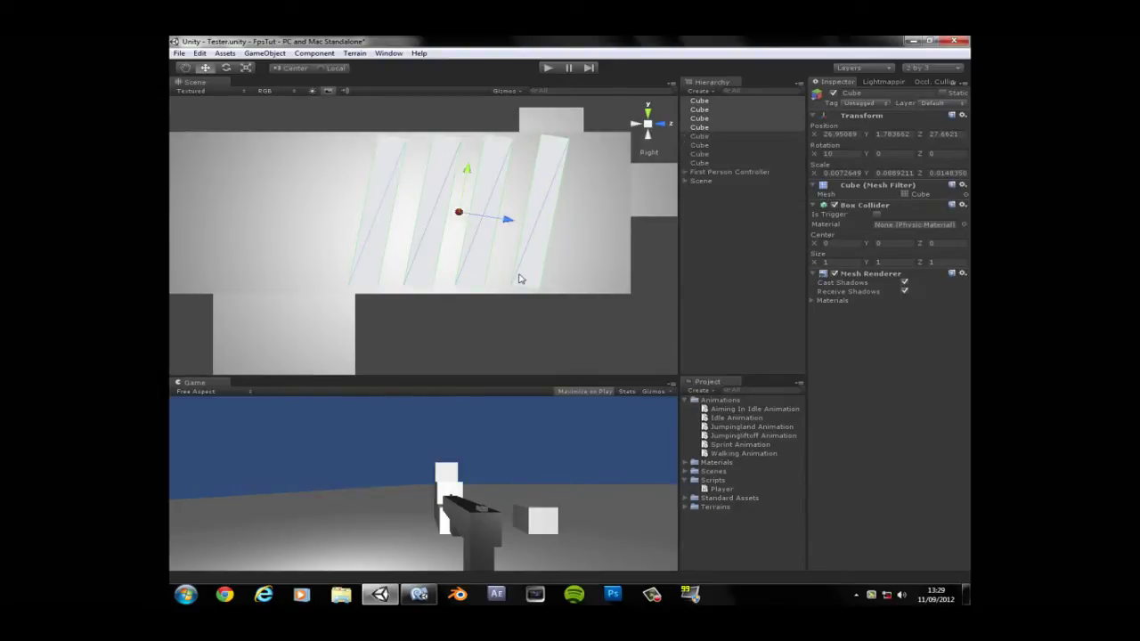
pyautogui.click(661, 125)
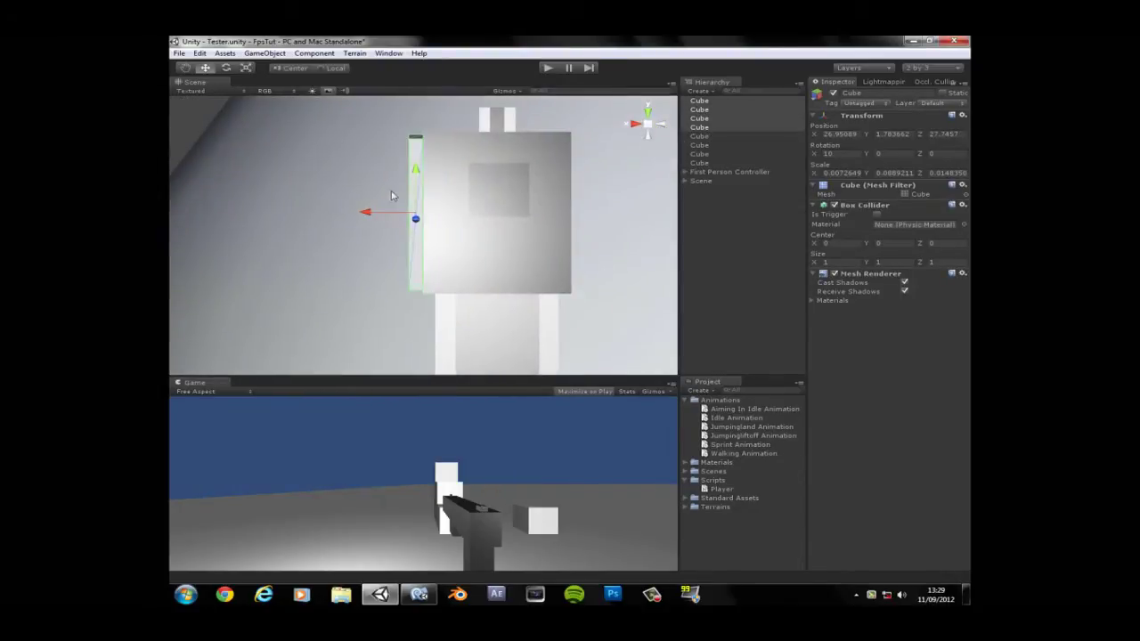
pyautogui.moveTo(365, 215); pyautogui.dragTo(523, 215)
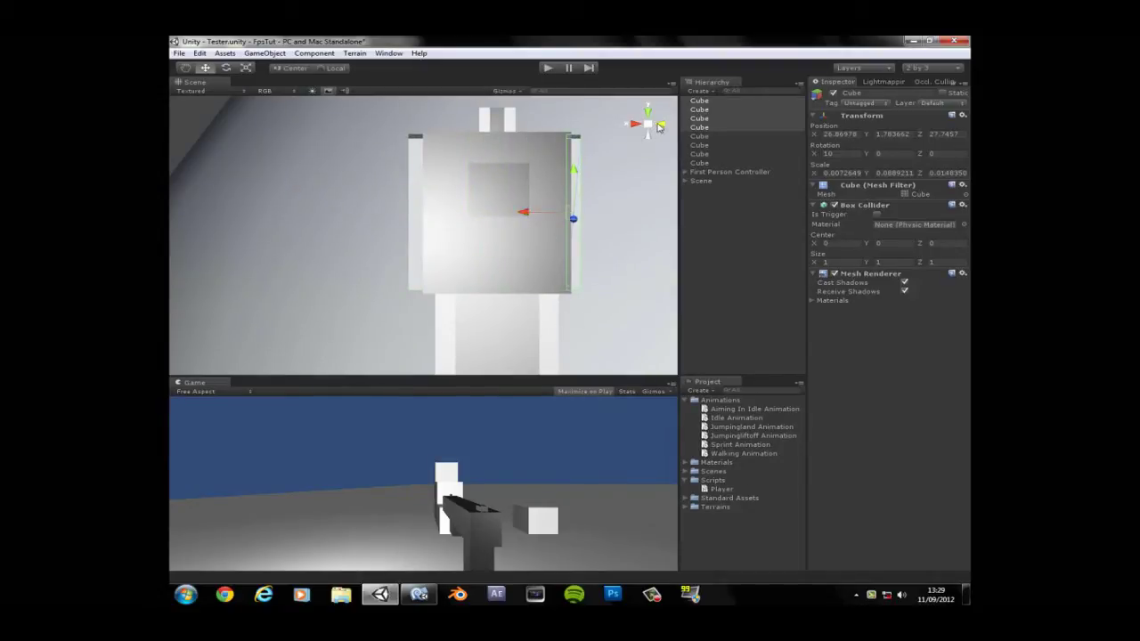
# Test-run the game to check how the gun with its new strips appears in first person, and stop it.
pyautogui.click(660, 126)
pyautogui.click(648, 125)
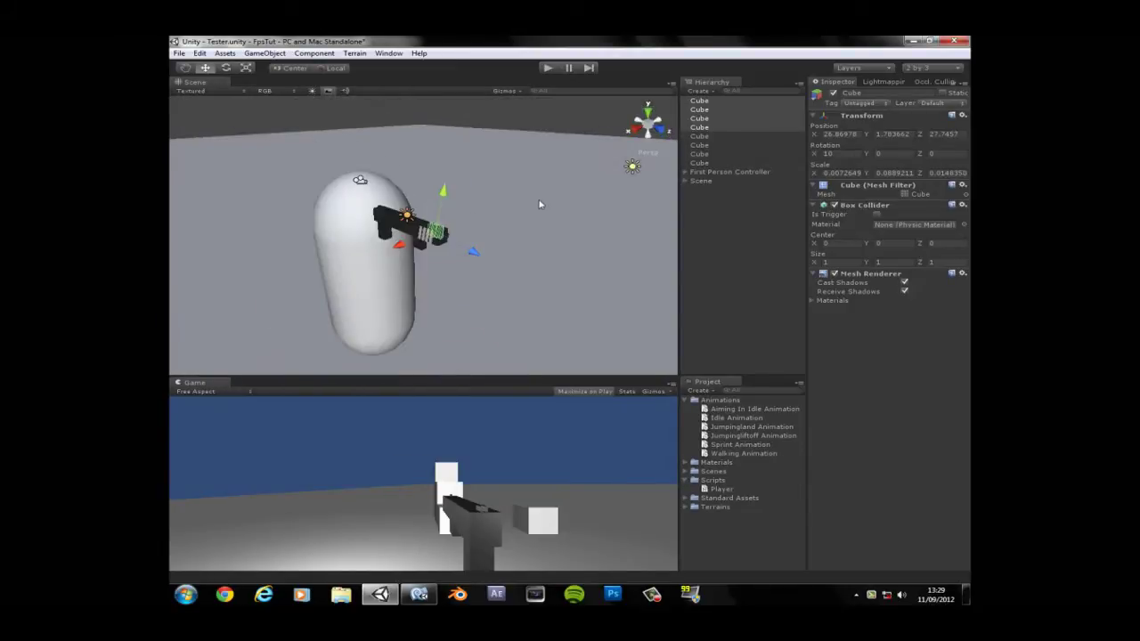
pyautogui.click(580, 114)
pyautogui.scroll(4, 500, 222)
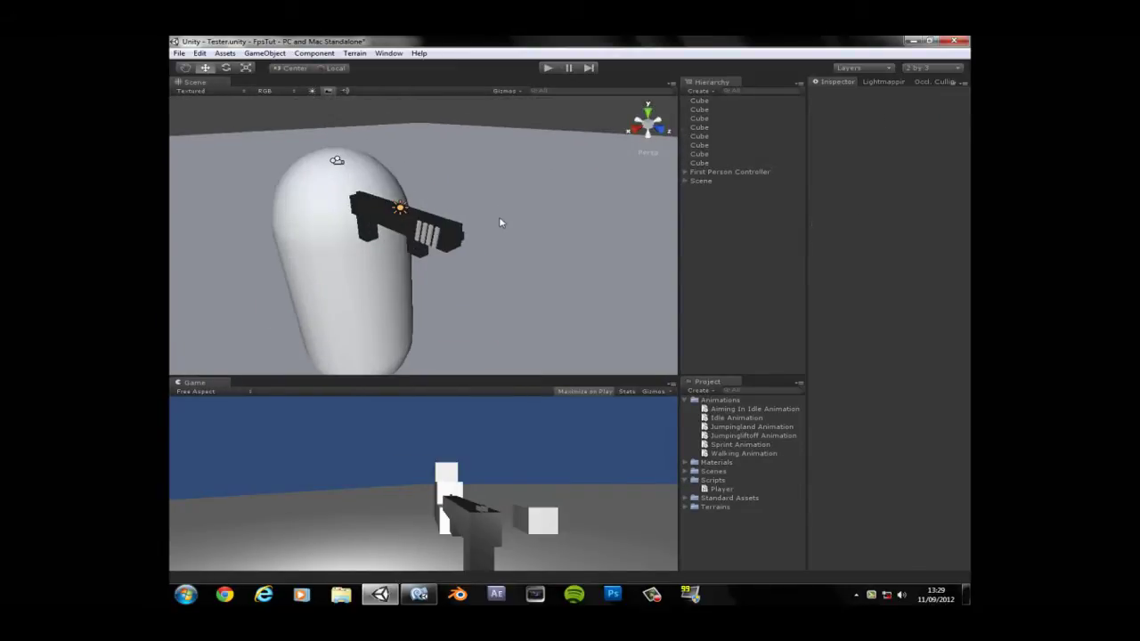
pyautogui.click(547, 68)
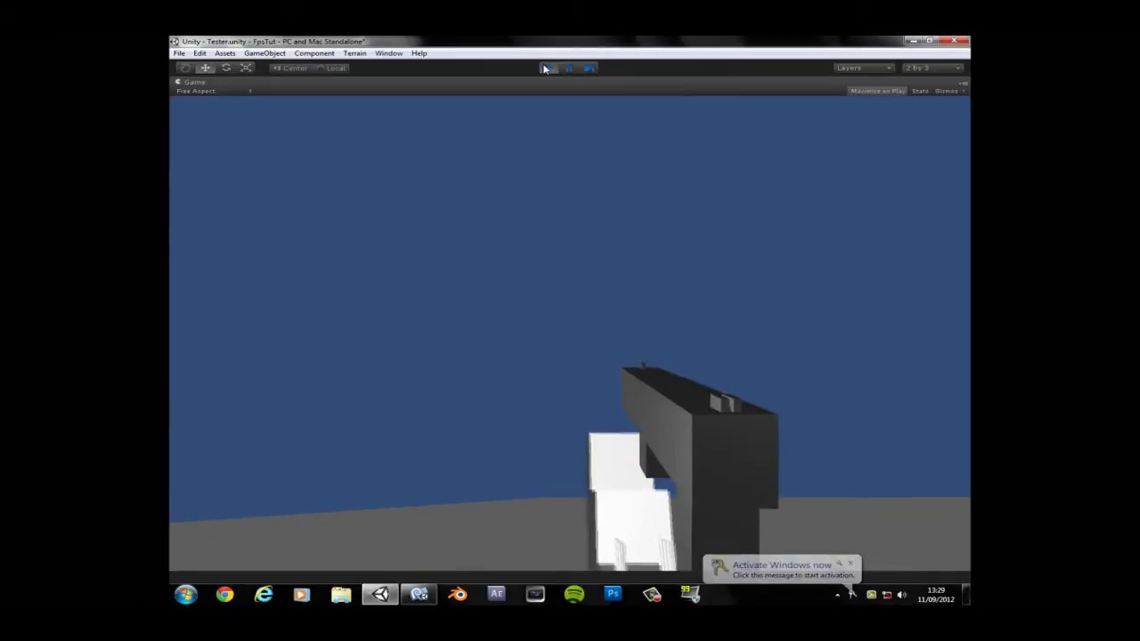
pyautogui.click(547, 68)
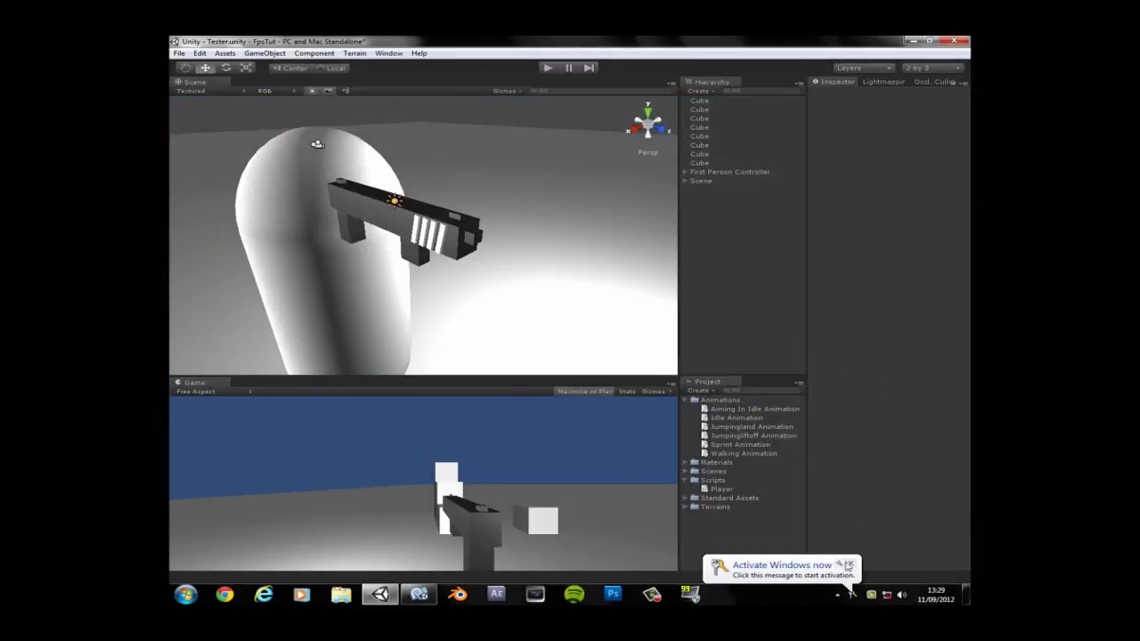
pyautogui.click(849, 565)
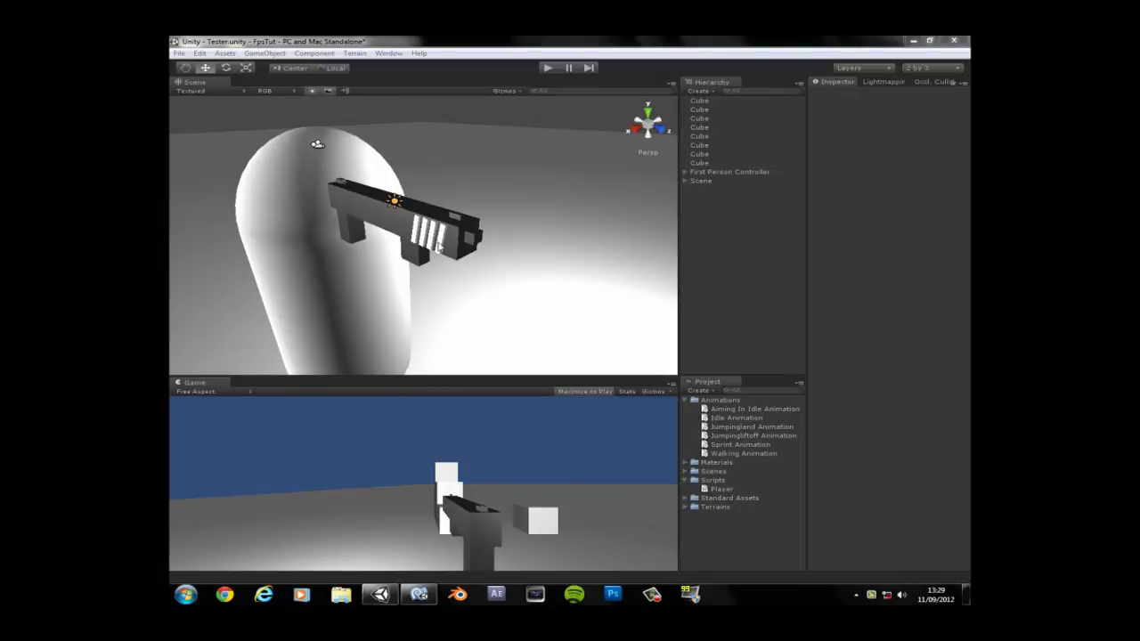
# Assign the two front strips of the original row to the Guns layer.
pyautogui.click(439, 248)
pyautogui.click(957, 106)
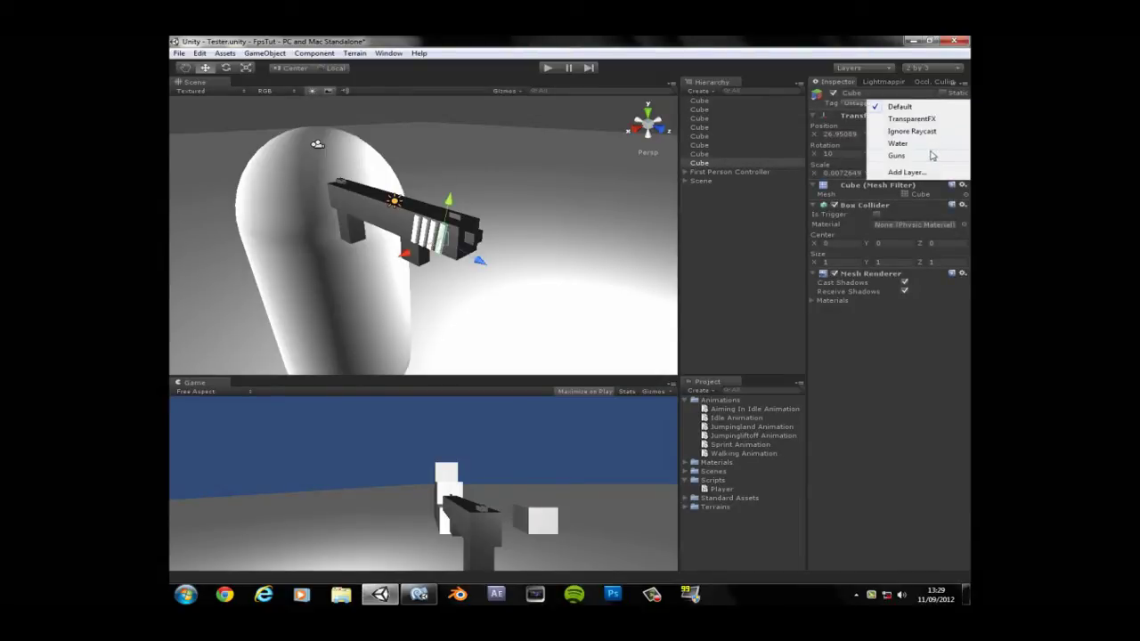
pyautogui.click(898, 156)
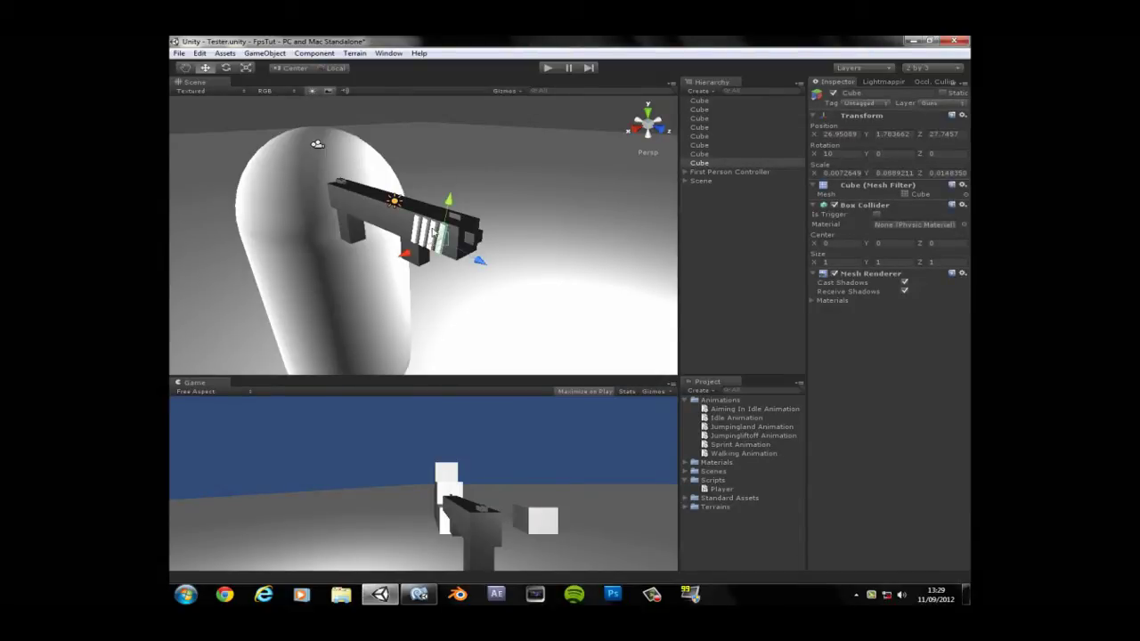
pyautogui.click(489, 226)
pyautogui.click(926, 104)
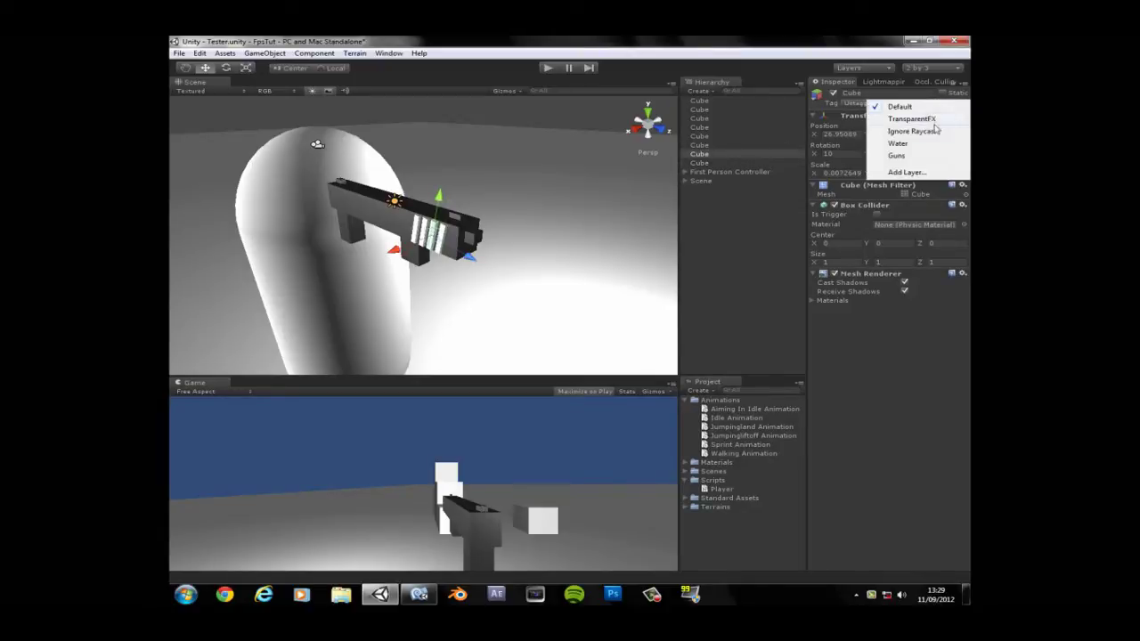
pyautogui.click(900, 156)
# Assign the two rear strips of the original row to the Guns layer.
pyautogui.click(784, 144)
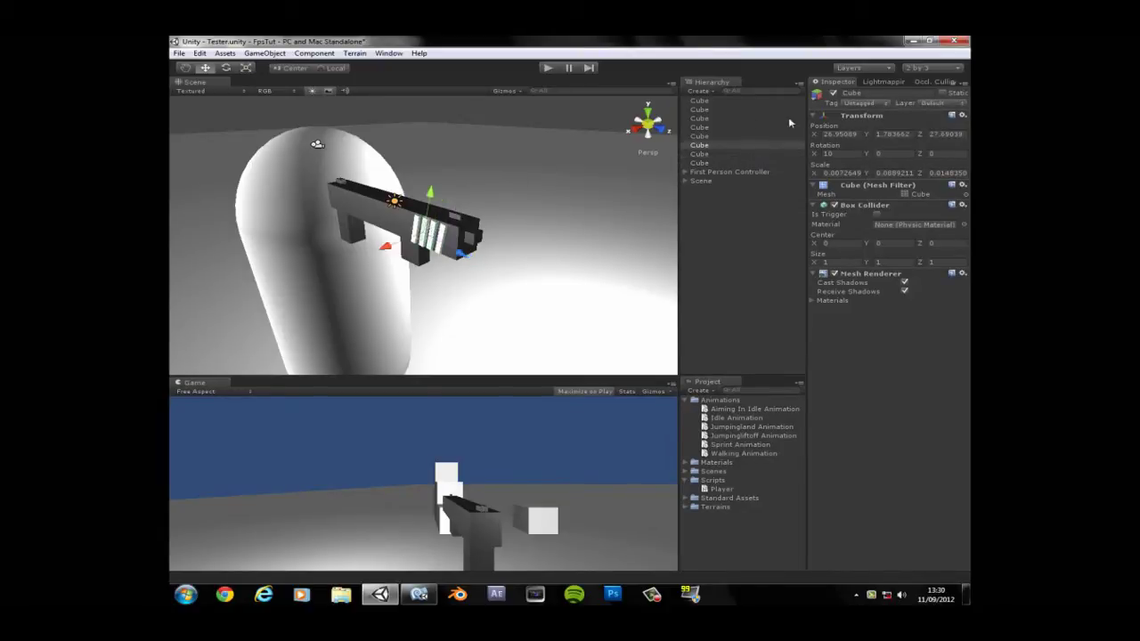
pyautogui.click(927, 104)
pyautogui.click(909, 158)
pyautogui.click(784, 135)
pyautogui.click(926, 105)
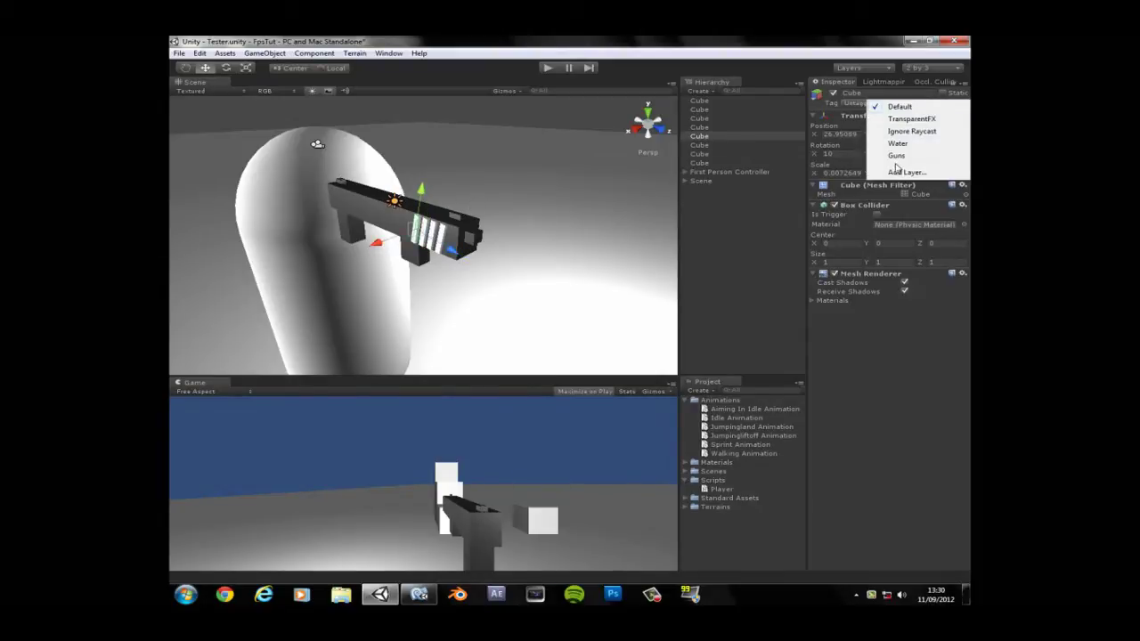
pyautogui.click(898, 156)
# Assign the frontmost and rearmost strips on the opposite side of the gun to the Guns layer.
pyautogui.click(661, 130)
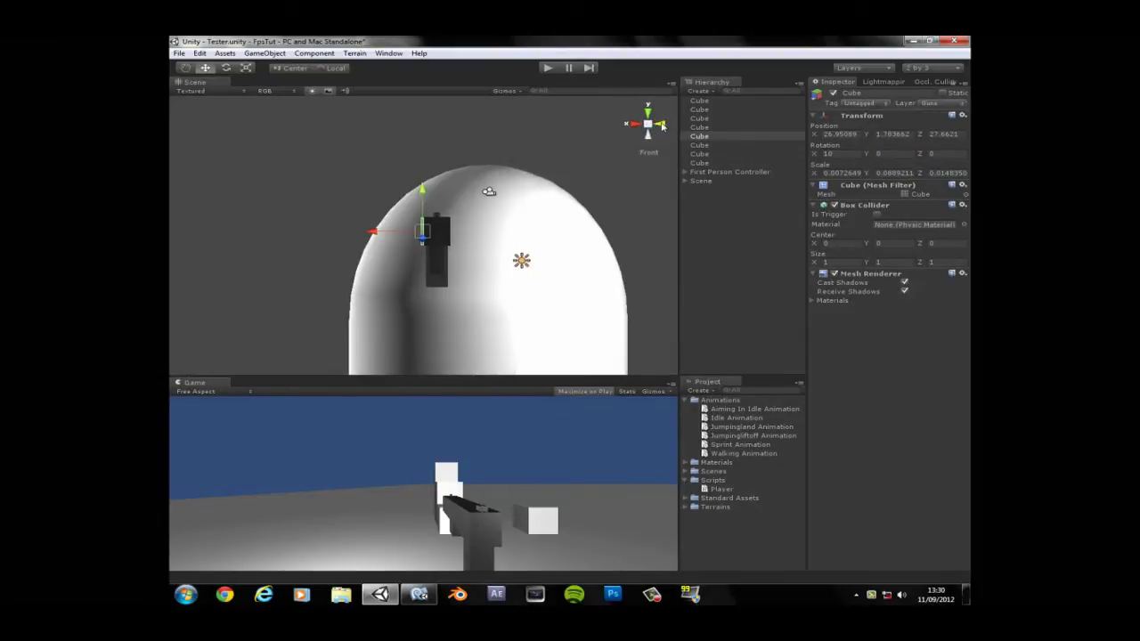
pyautogui.scroll(6, 434, 202)
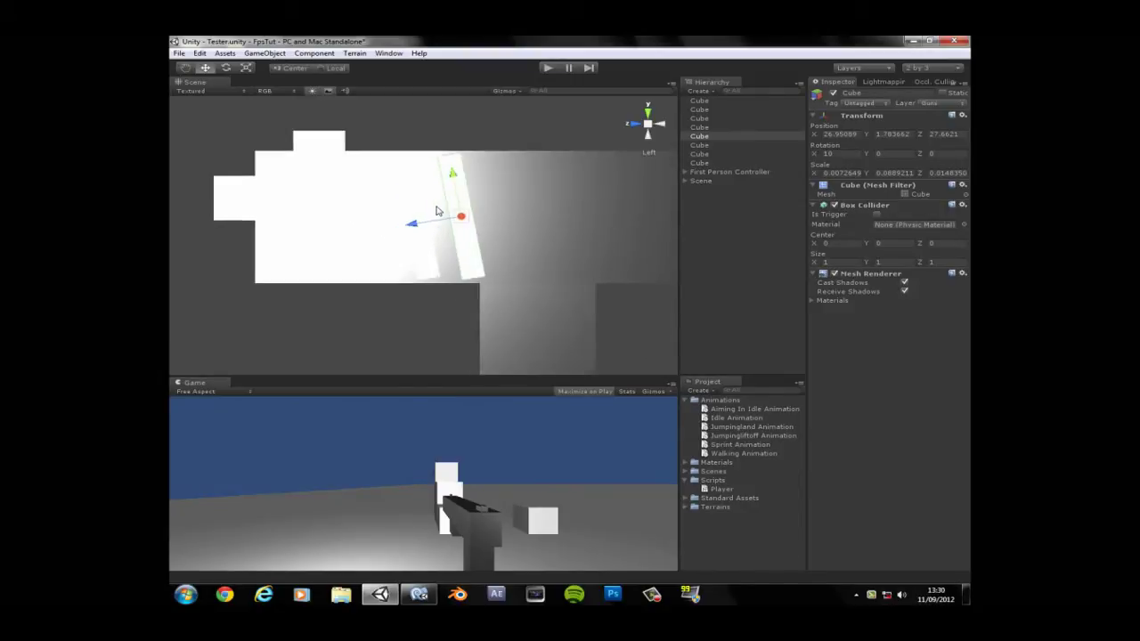
pyautogui.scroll(-4, 434, 202)
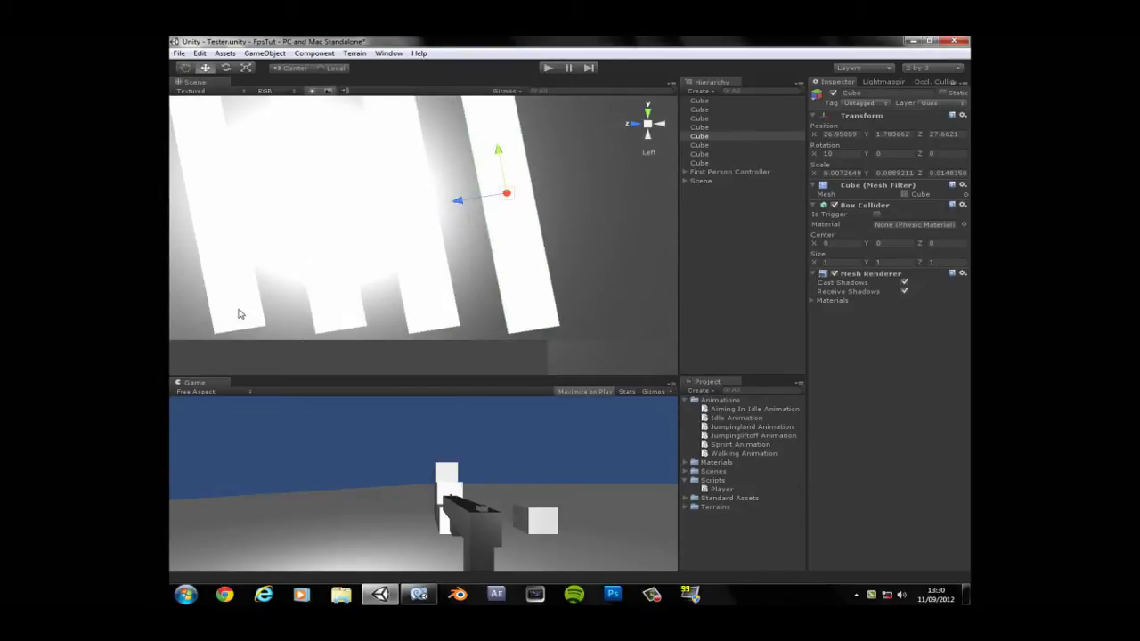
pyautogui.click(240, 313)
pyautogui.click(950, 105)
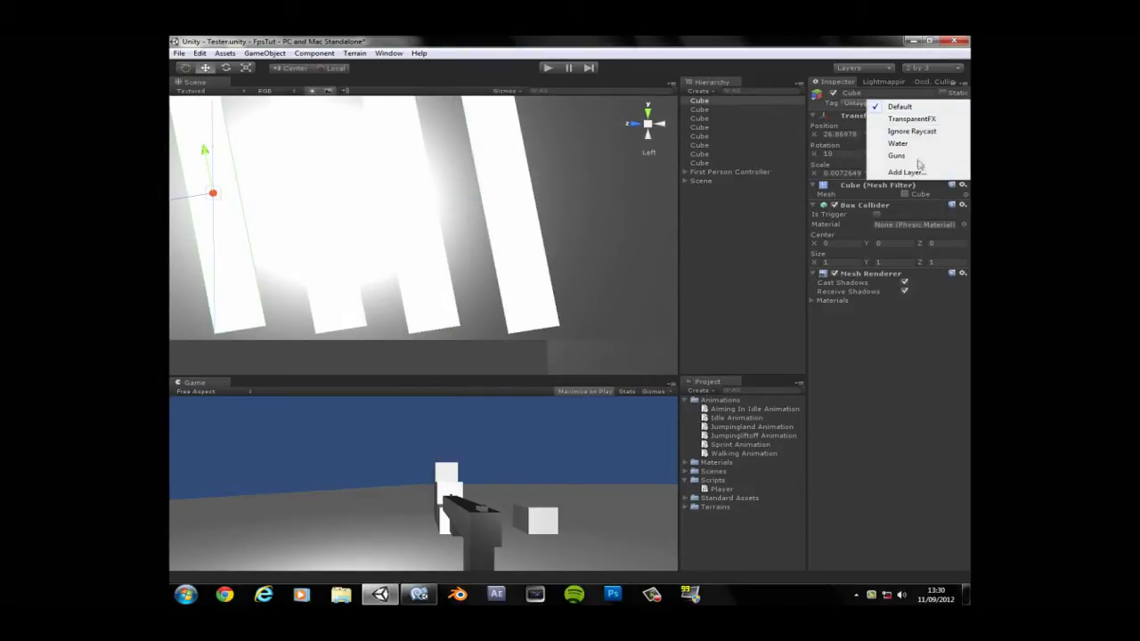
pyautogui.click(917, 159)
pyautogui.click(542, 244)
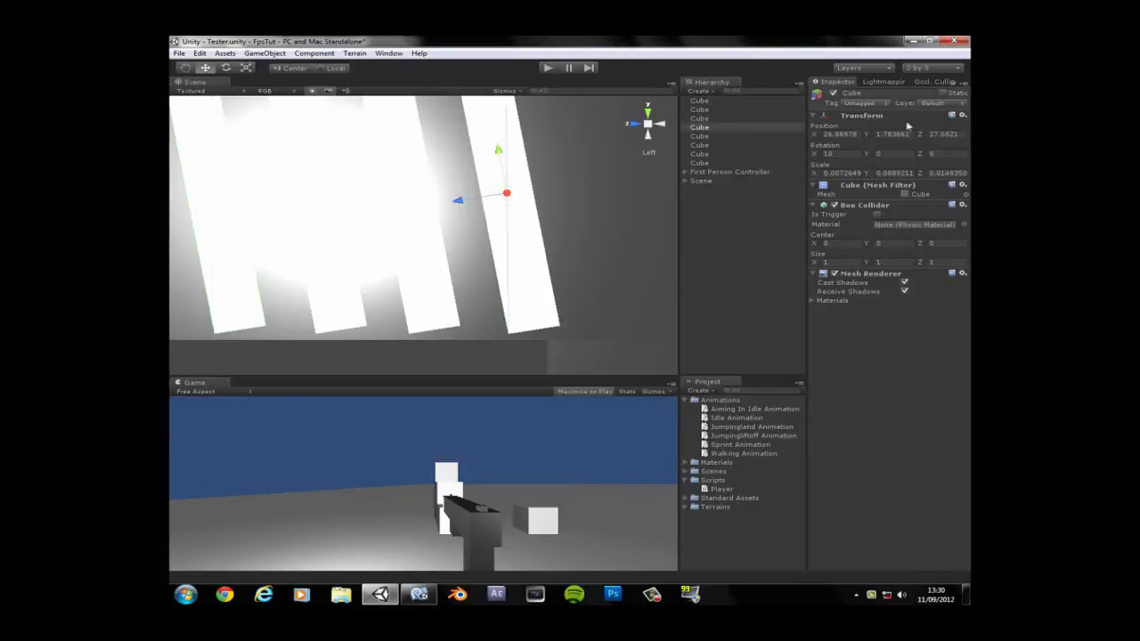
pyautogui.click(950, 104)
pyautogui.click(918, 159)
# Assign the two middle strips on the opposite side of the gun to the Guns layer.
pyautogui.click(433, 260)
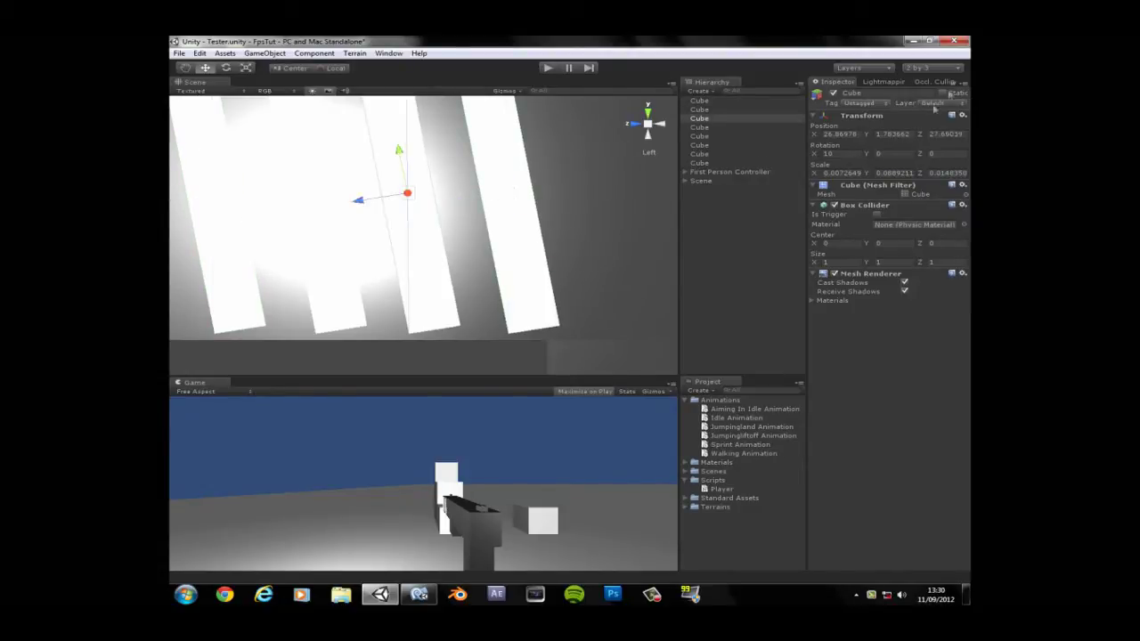
pyautogui.click(950, 104)
pyautogui.click(895, 158)
pyautogui.click(346, 307)
pyautogui.click(937, 104)
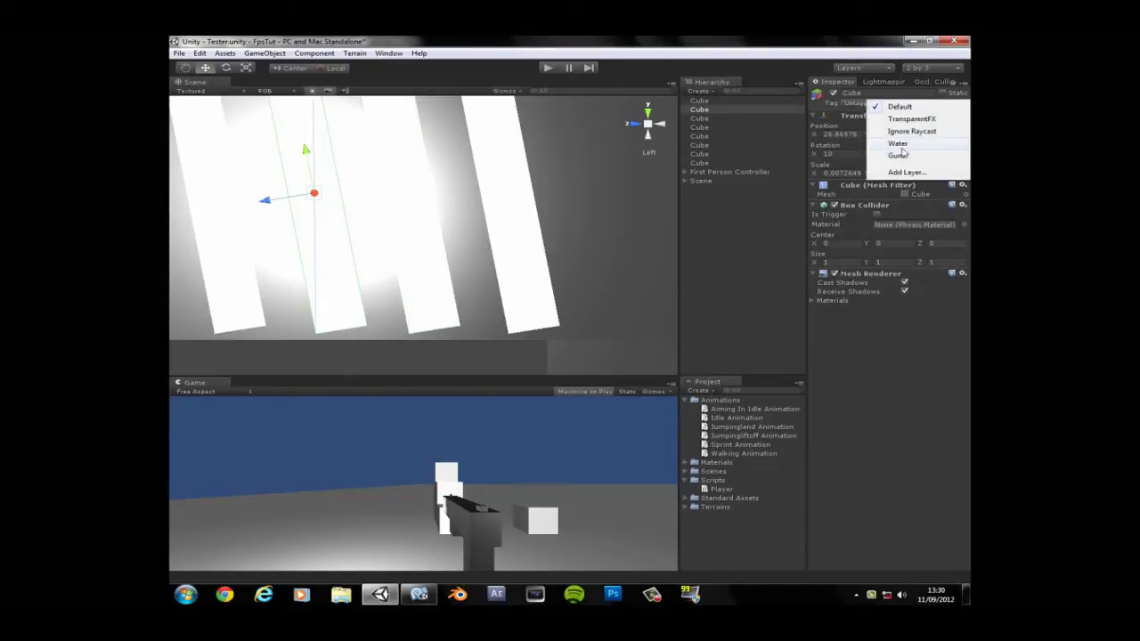
pyautogui.click(902, 159)
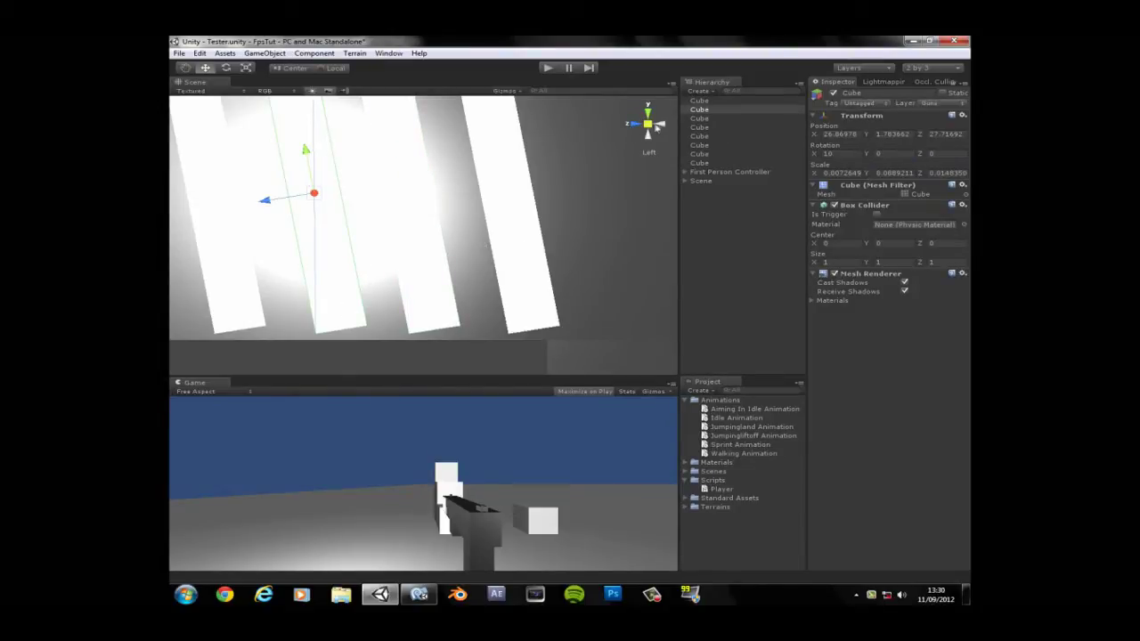
# Run the game again to check the gun with all strips on the Guns layer, and stop it.
pyautogui.click(648, 126)
pyautogui.click(548, 68)
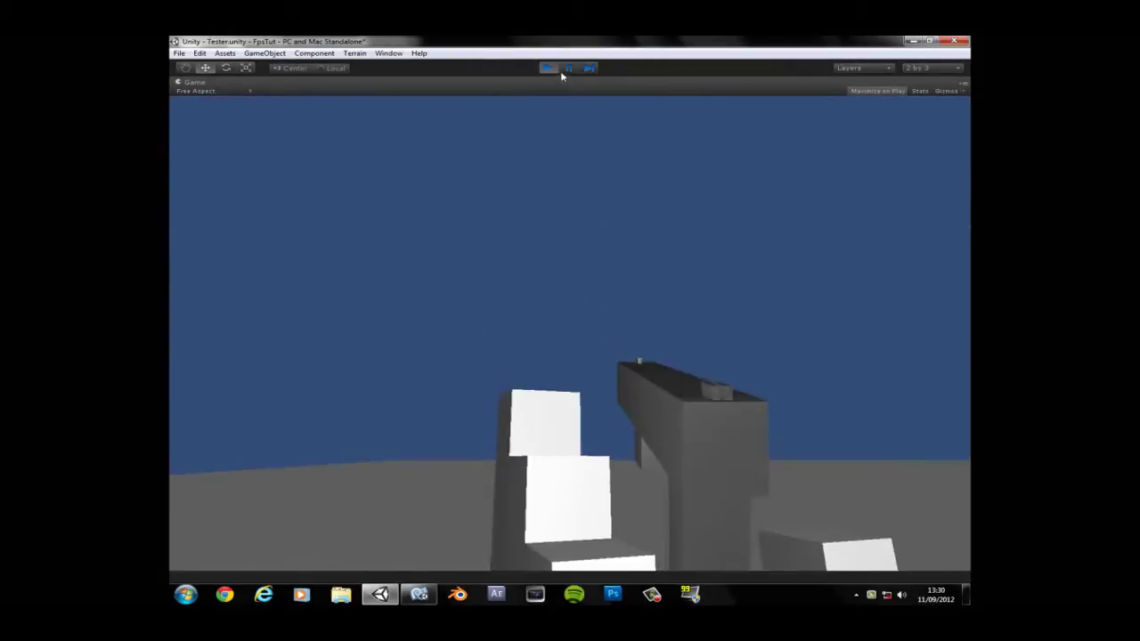
pyautogui.click(549, 69)
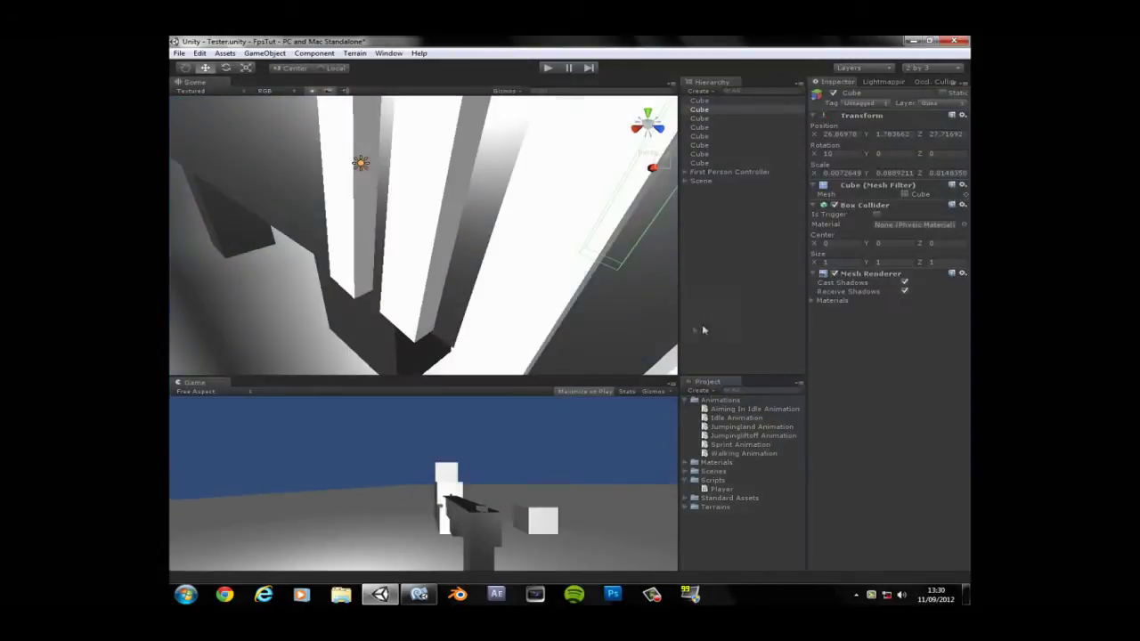
# Expand the First Person Controller hierarchy down to the Animations object and clear the selection of the eight strip cubes.
pyautogui.click(713, 164)
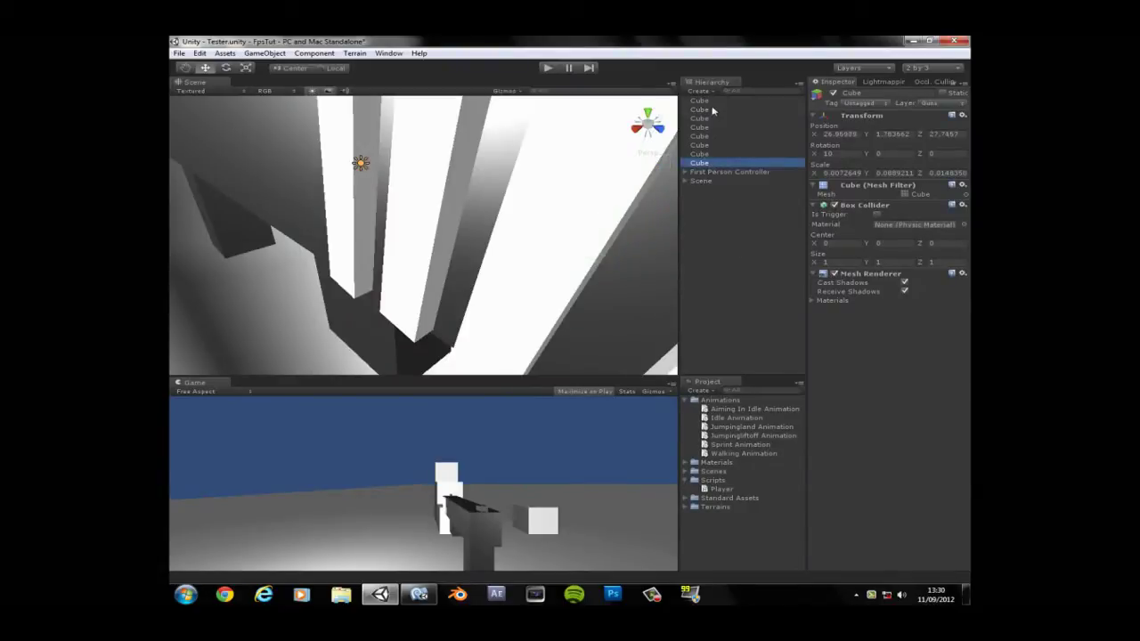
pyautogui.keyDown('shift'); pyautogui.click(708, 100); pyautogui.keyUp('shift')
pyautogui.click(685, 172)
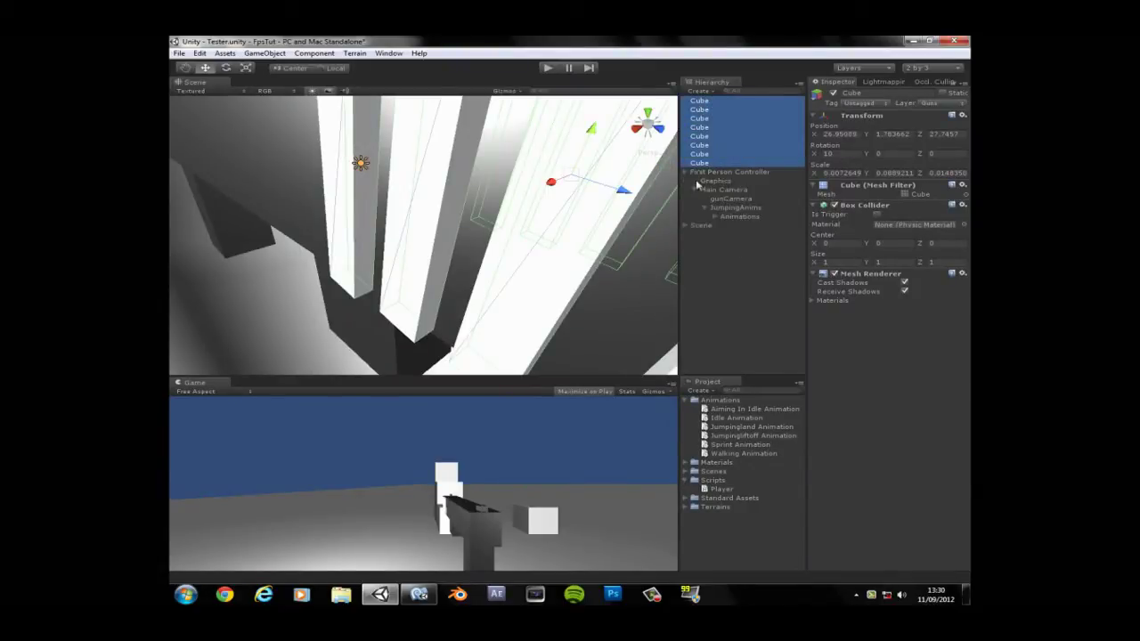
pyautogui.click(745, 312)
pyautogui.scroll(6, 573, 308)
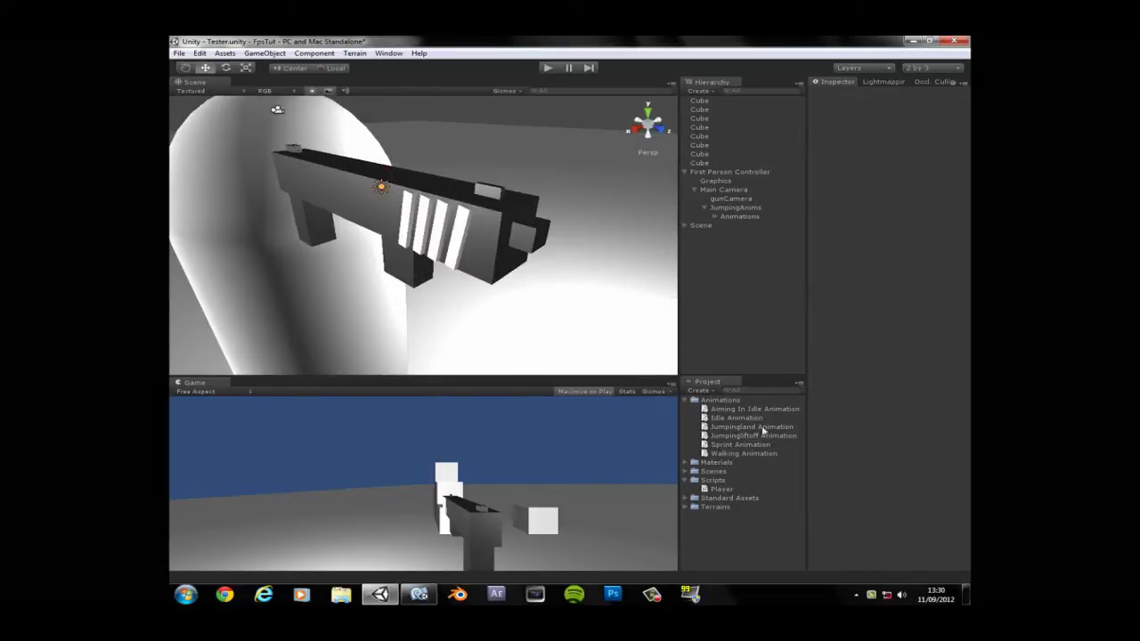
# Apply the GunMat material from the Materials folder to the four strips on the visible side of the gun.
pyautogui.click(686, 481)
pyautogui.click(685, 463)
pyautogui.moveTo(726, 476); pyautogui.dragTo(459, 244)
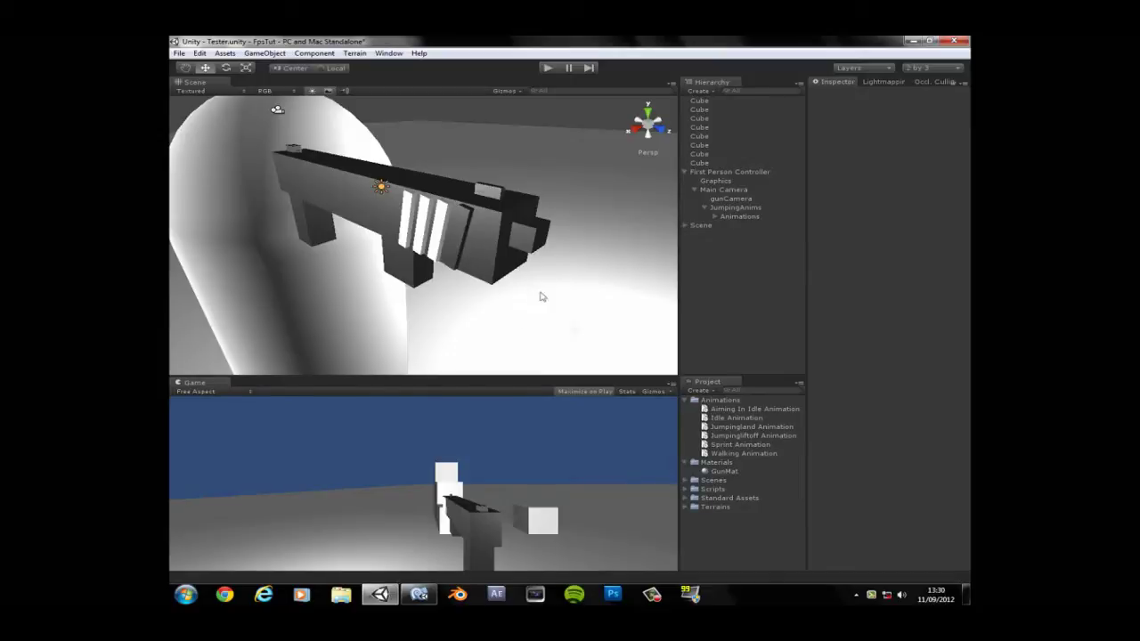
pyautogui.moveTo(714, 476); pyautogui.dragTo(438, 238)
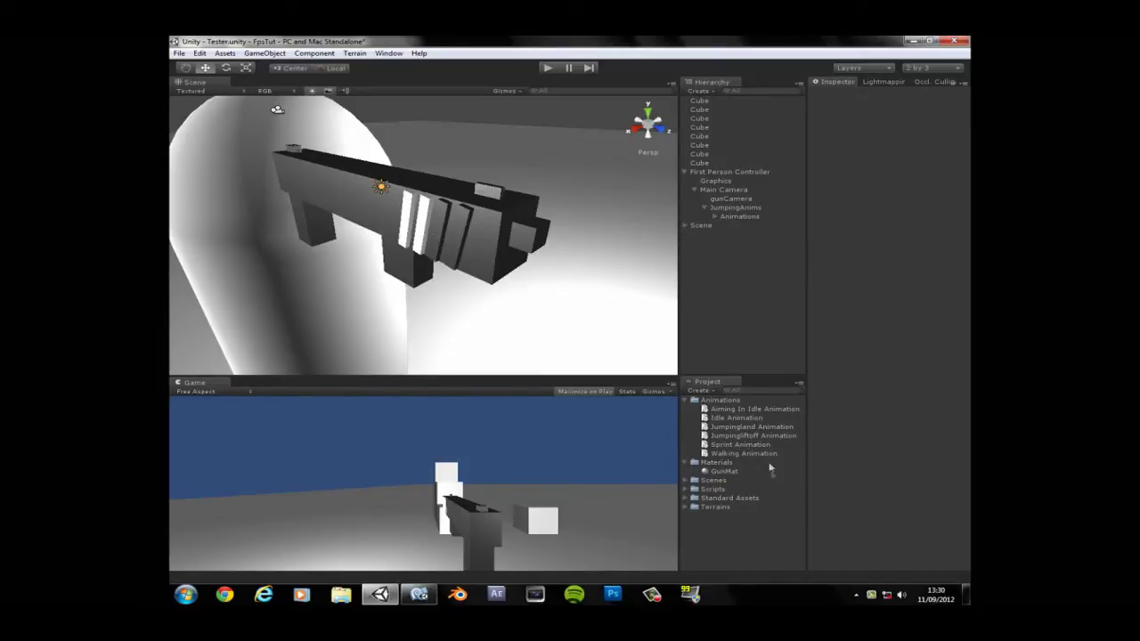
pyautogui.moveTo(726, 474); pyautogui.dragTo(420, 241)
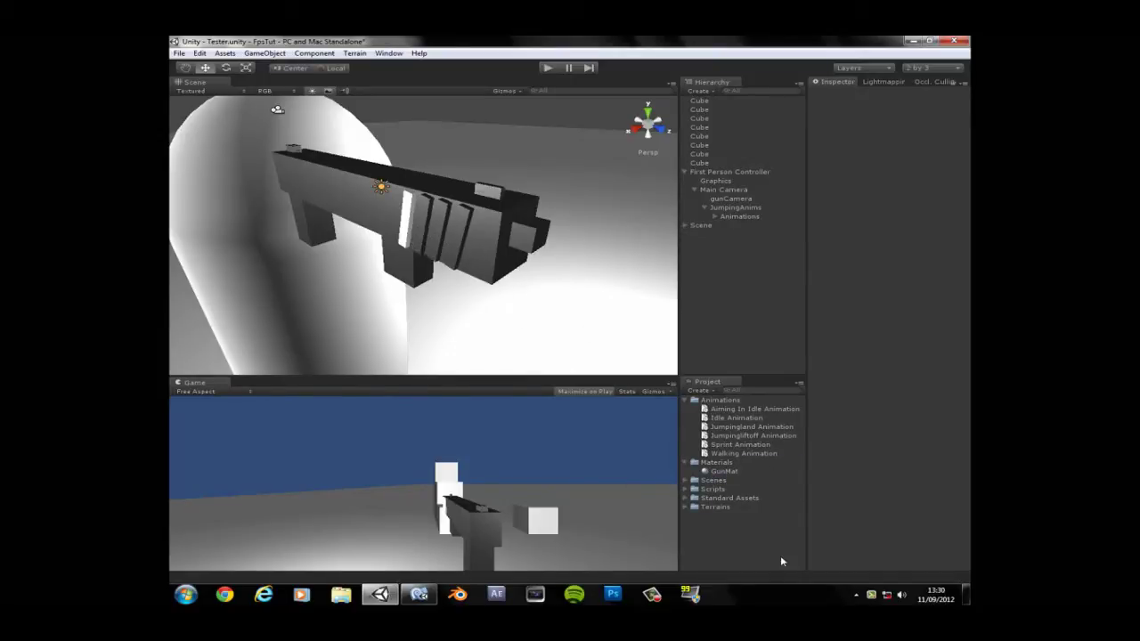
pyautogui.moveTo(726, 474); pyautogui.dragTo(407, 241)
# Apply the GunMat material to the four strips on the opposite side of the gun.
pyautogui.keyDown('alt'); pyautogui.moveTo(545, 208); pyautogui.dragTo(272, 211); pyautogui.keyUp('alt')
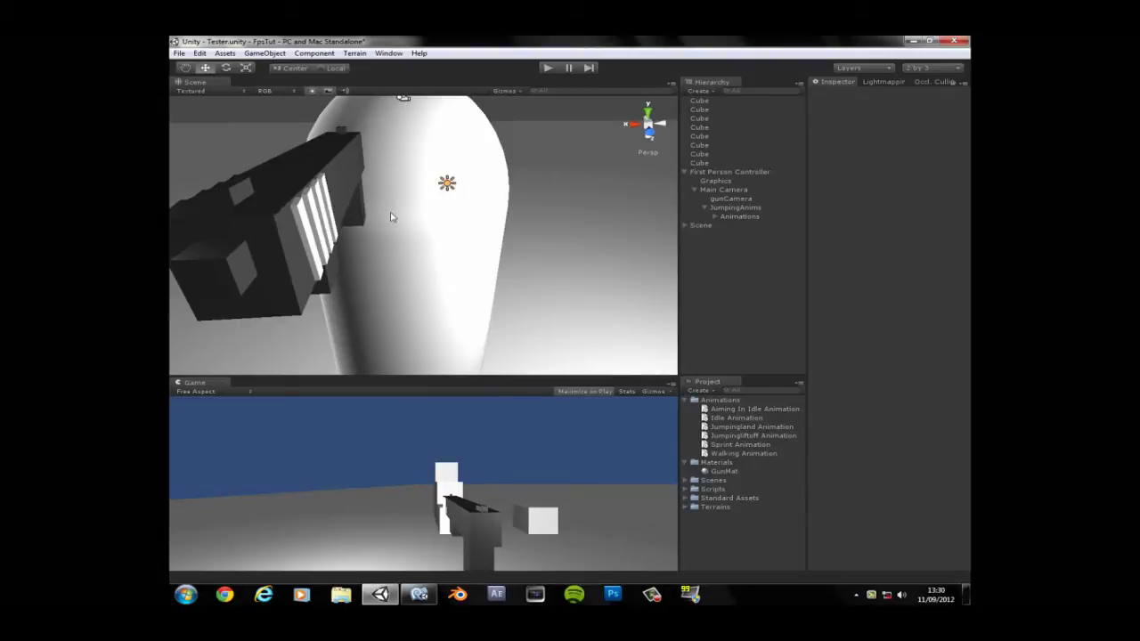
pyautogui.keyDown('alt'); pyautogui.moveTo(390, 217); pyautogui.dragTo(667, 377); pyautogui.keyUp('alt')
pyautogui.moveTo(726, 472); pyautogui.dragTo(513, 244)
pyautogui.moveTo(726, 472); pyautogui.dragTo(499, 234)
pyautogui.moveTo(726, 473); pyautogui.dragTo(478, 227)
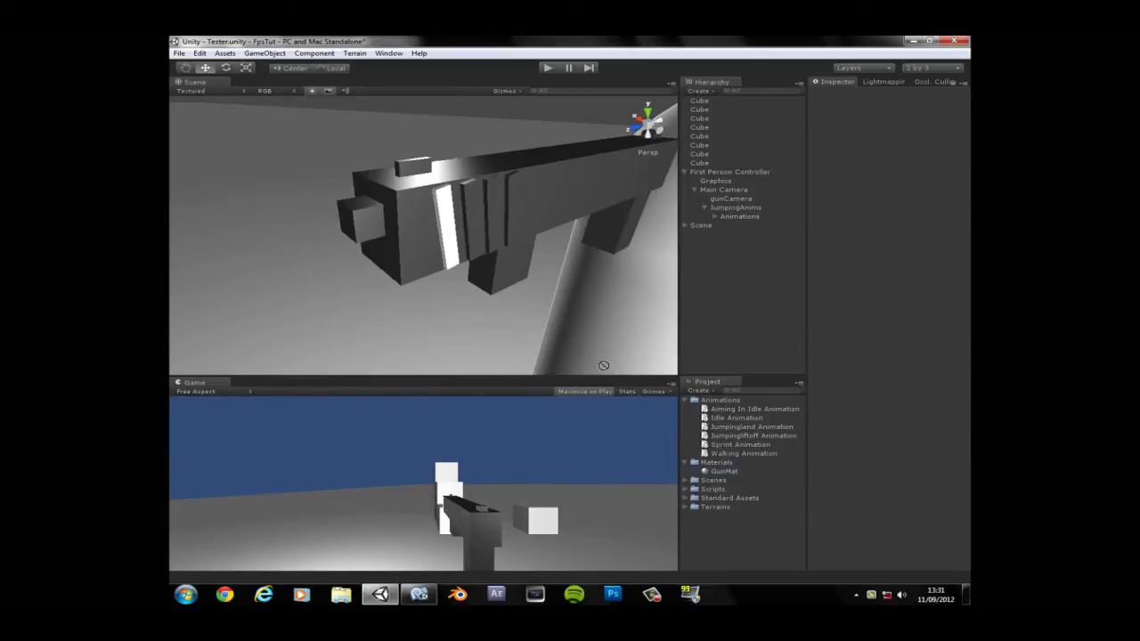
pyautogui.moveTo(603, 365); pyautogui.dragTo(457, 260)
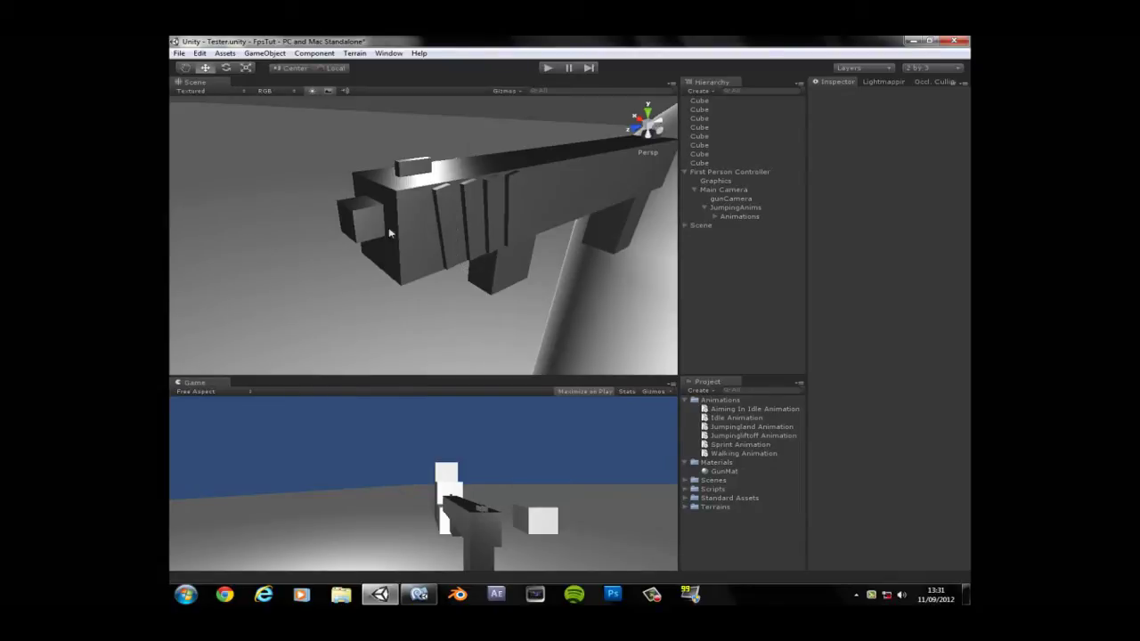
pyautogui.keyDown('alt'); pyautogui.moveTo(643, 354); pyautogui.dragTo(450, 263); pyautogui.keyUp('alt')
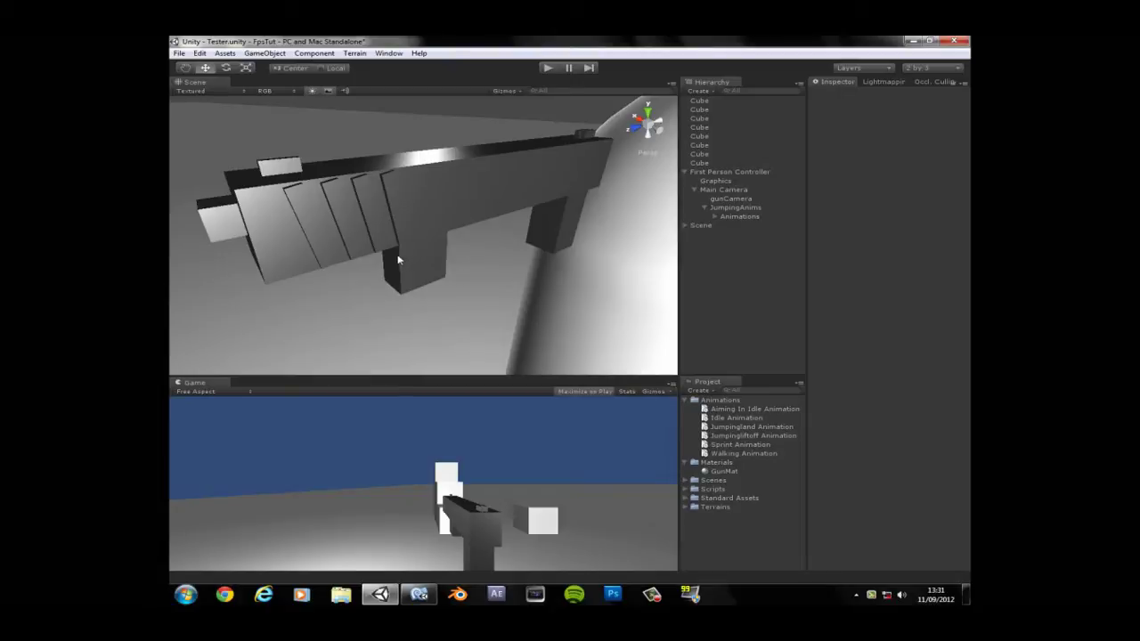
pyautogui.keyDown('alt'); pyautogui.moveTo(378, 254); pyautogui.dragTo(425, 236); pyautogui.keyUp('alt')
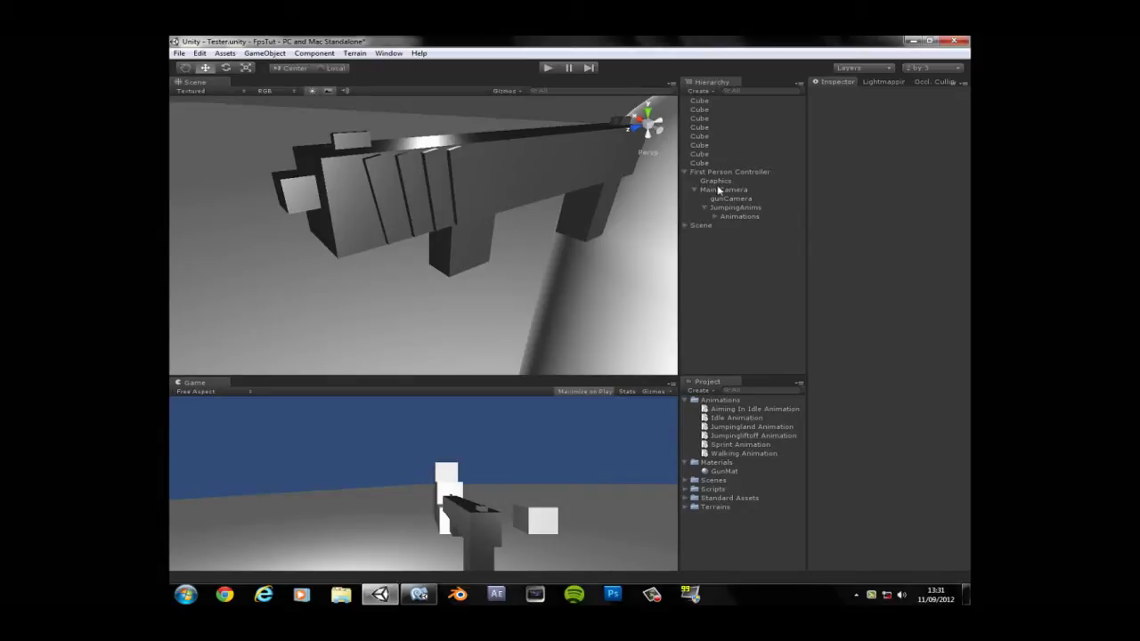
# Expand the Animations hierarchy and parent the eight strip cubes to the Spector object.
pyautogui.click(724, 226)
pyautogui.click(700, 162)
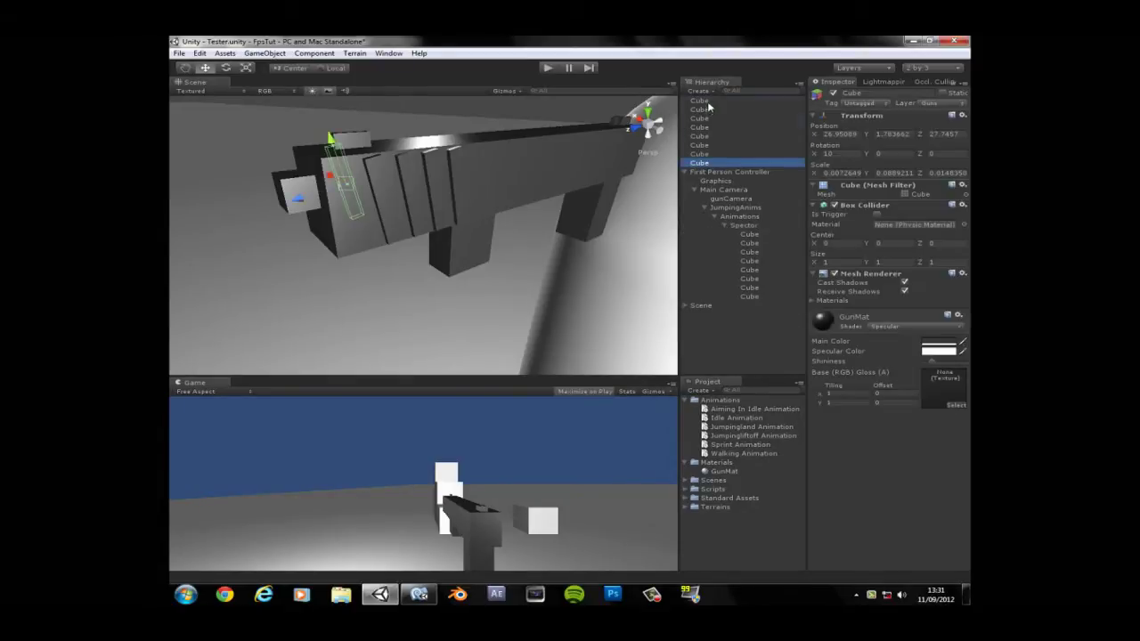
pyautogui.keyDown('shift'); pyautogui.click(705, 105); pyautogui.keyUp('shift')
pyautogui.moveTo(706, 105); pyautogui.dragTo(751, 226)
pyautogui.click(744, 172)
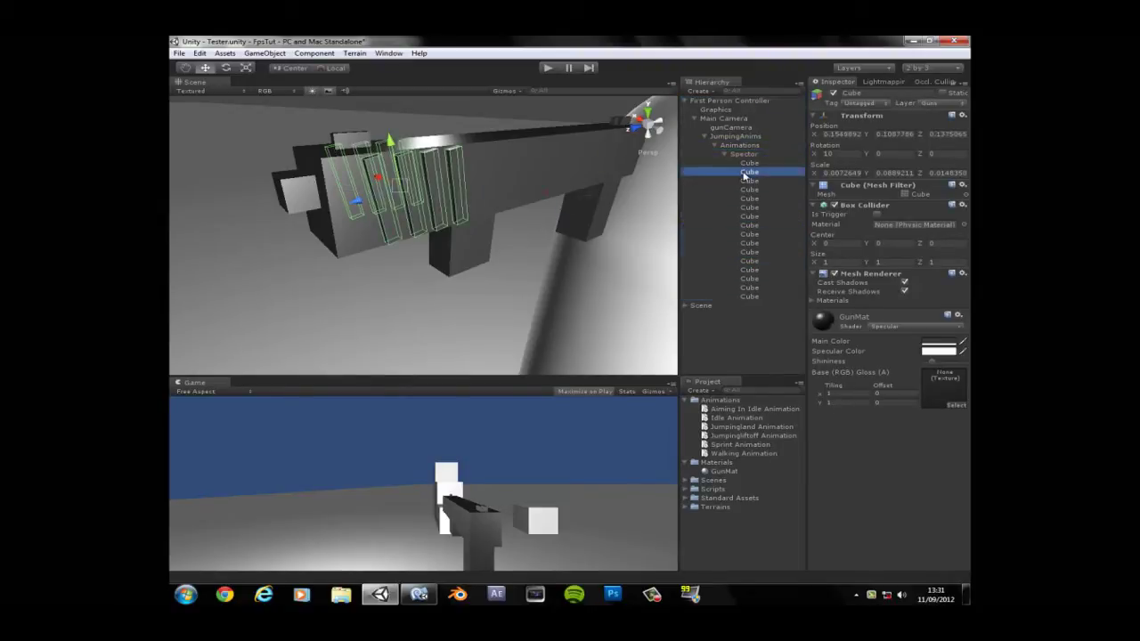
# Run the game, walk around to check that the strips move with the gun, and stop it.
pyautogui.click(545, 68)
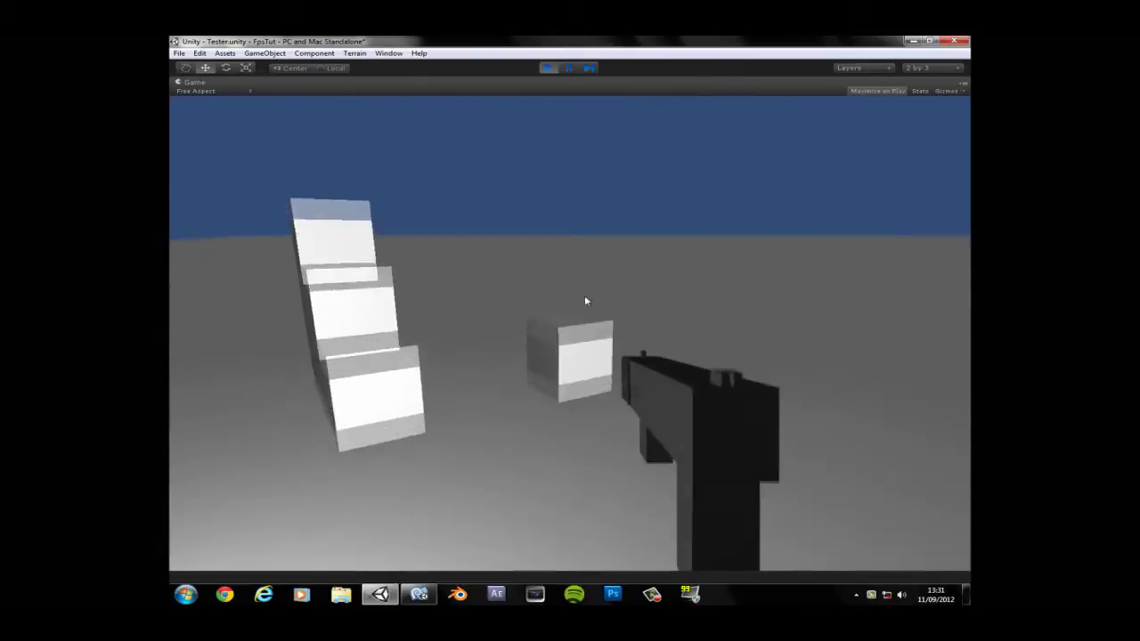
pyautogui.press('w')
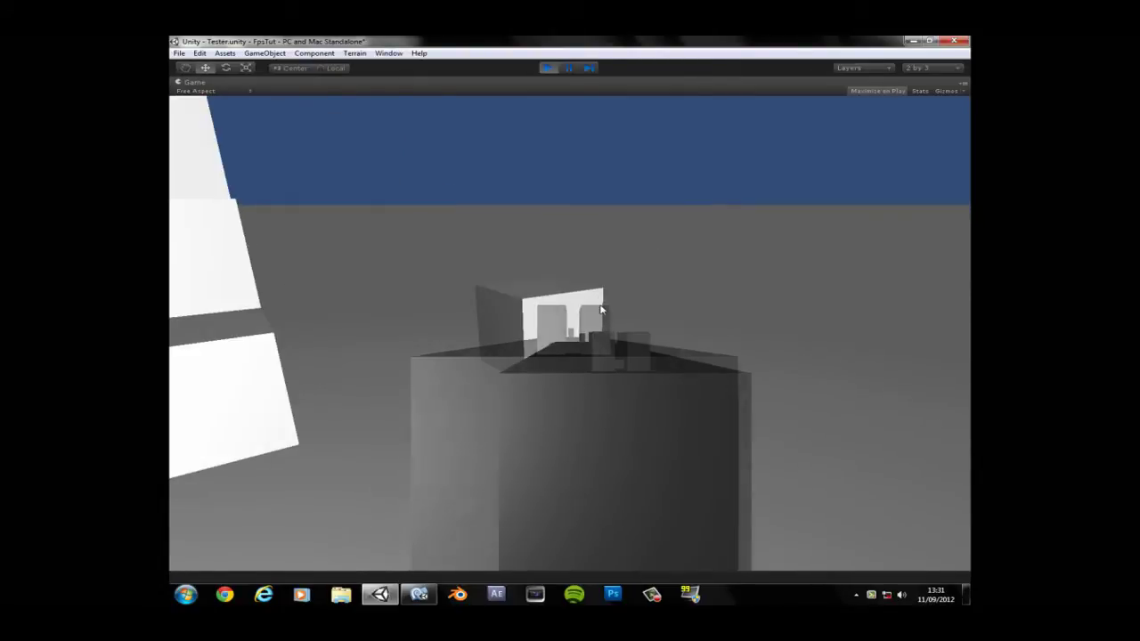
pyautogui.press('s')
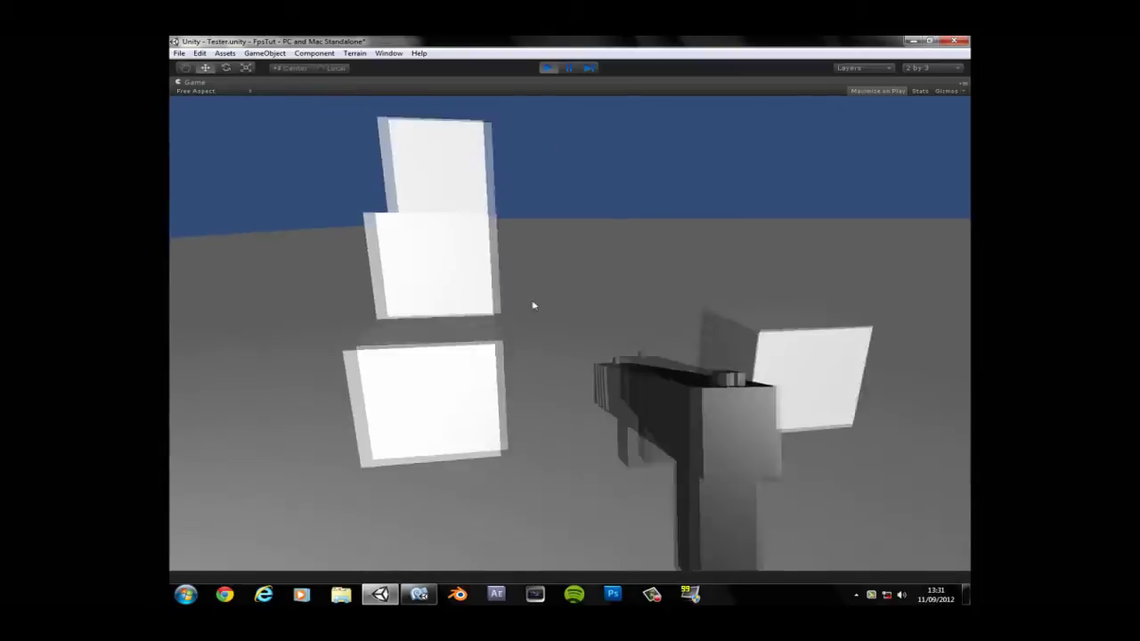
pyautogui.press('w')
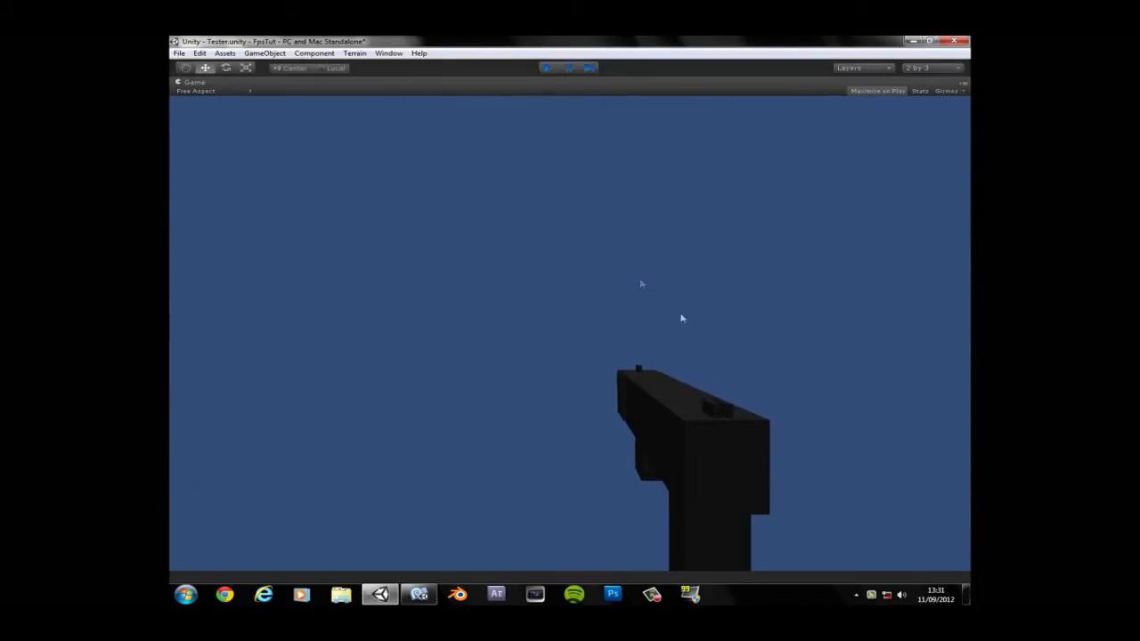
pyautogui.hotkey('ctrl', 'p')
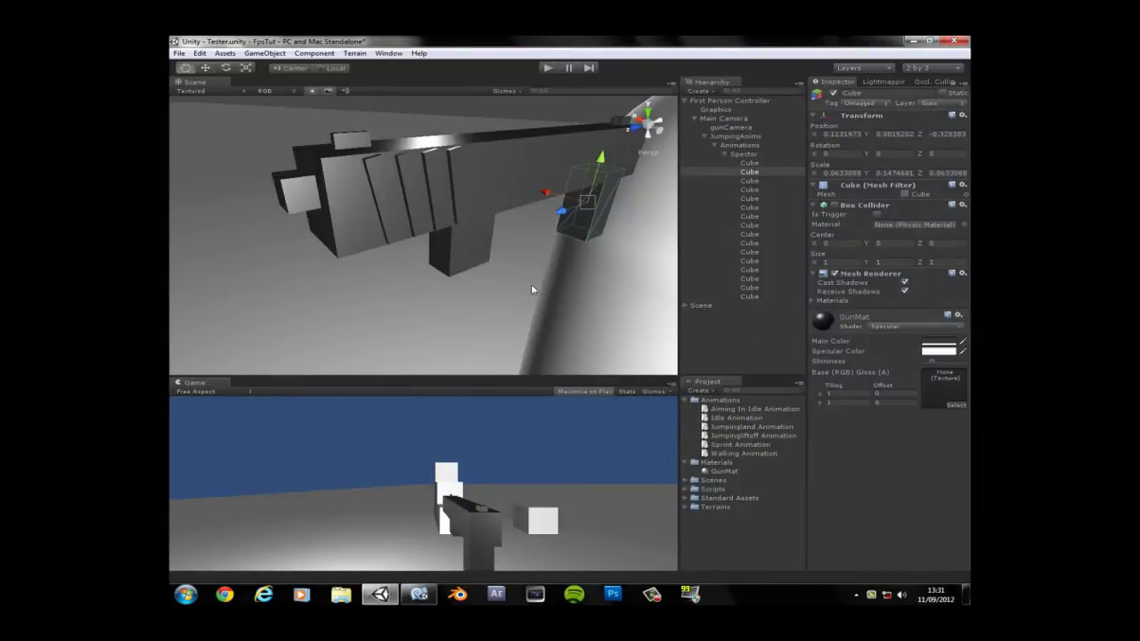
pyautogui.keyDown('alt'); pyautogui.moveTo(531, 284); pyautogui.dragTo(509, 275); pyautogui.keyUp('alt')
pyautogui.click(426, 187)
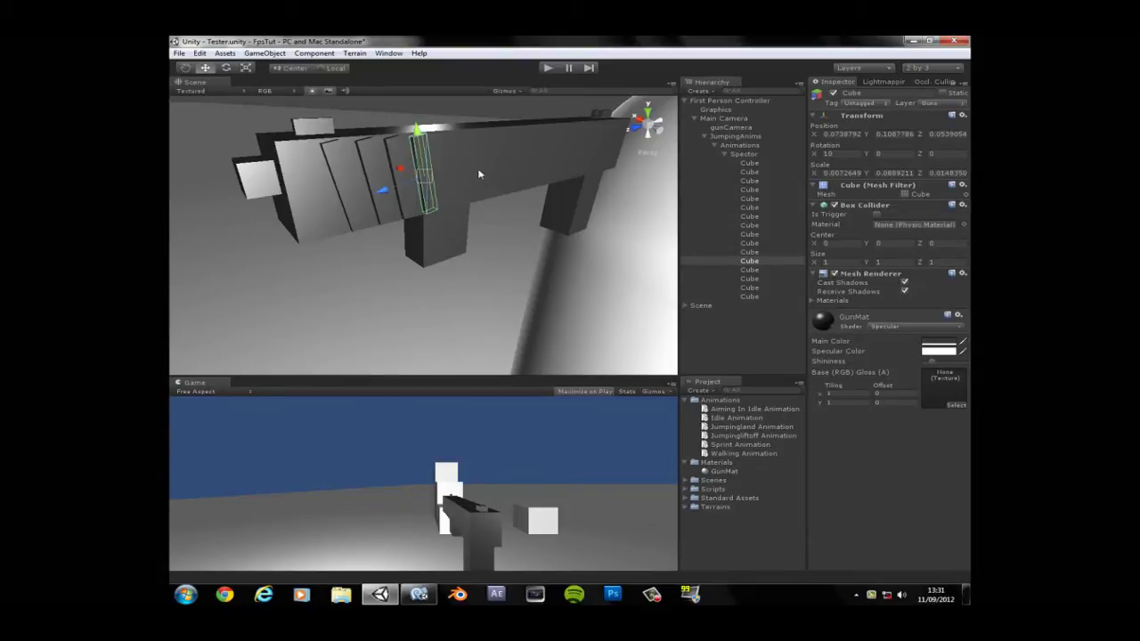
pyautogui.keyDown('alt'); pyautogui.moveTo(483, 176); pyautogui.dragTo(399, 210); pyautogui.keyUp('alt')
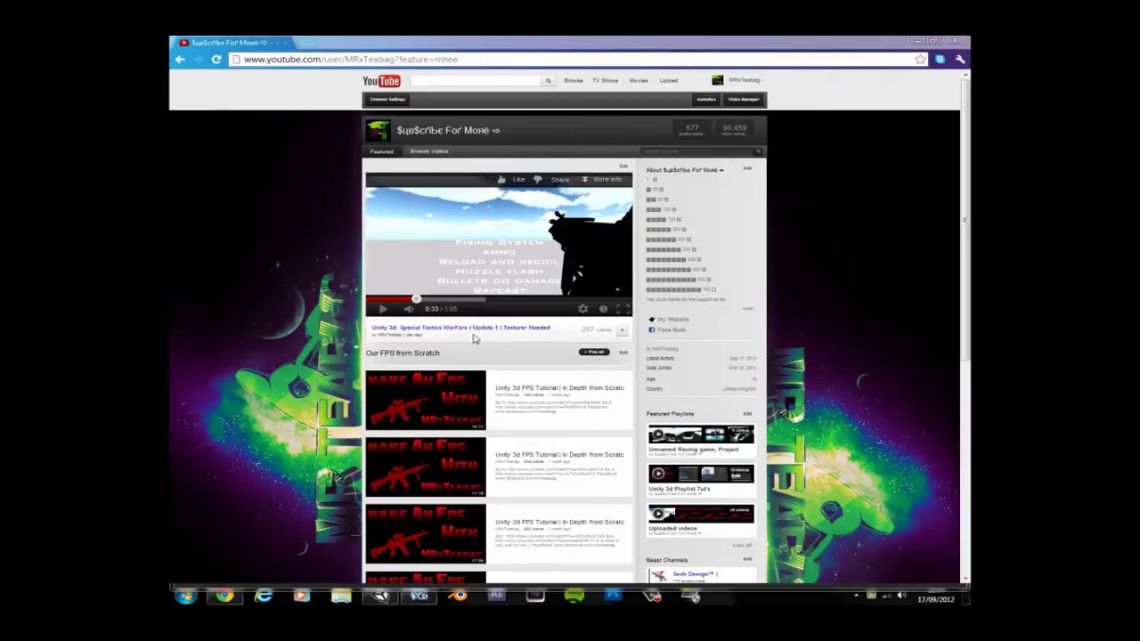
pyautogui.moveTo(575, 332); pyautogui.dragTo(377, 324)
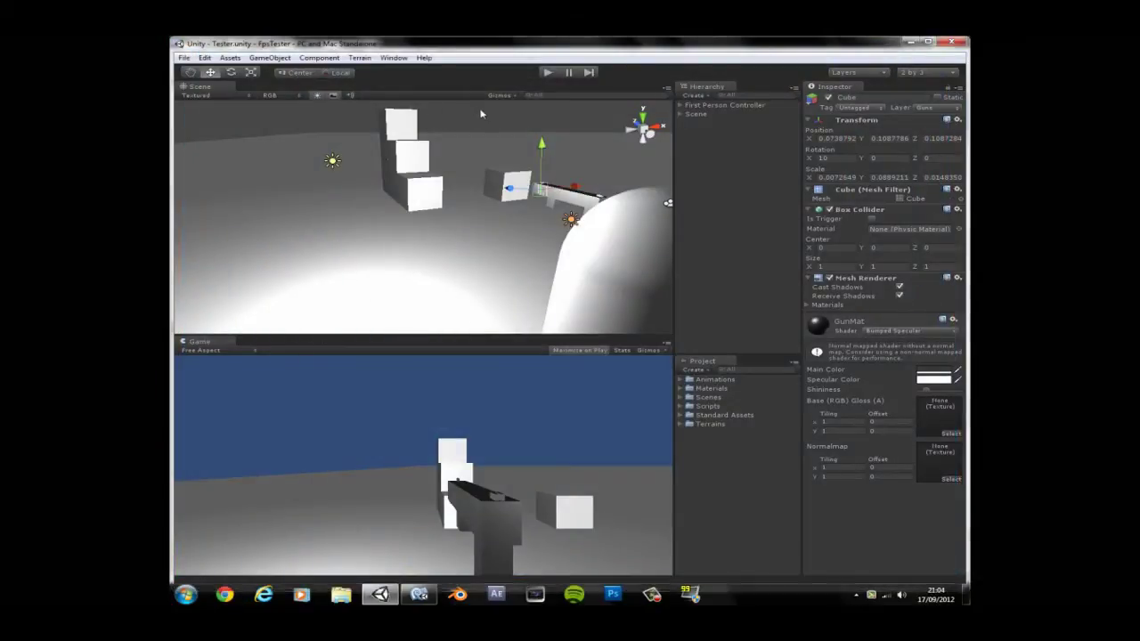
# Clear the strip selection and maximize the editor window.
pyautogui.click(740, 178)
pyautogui.click(929, 42)
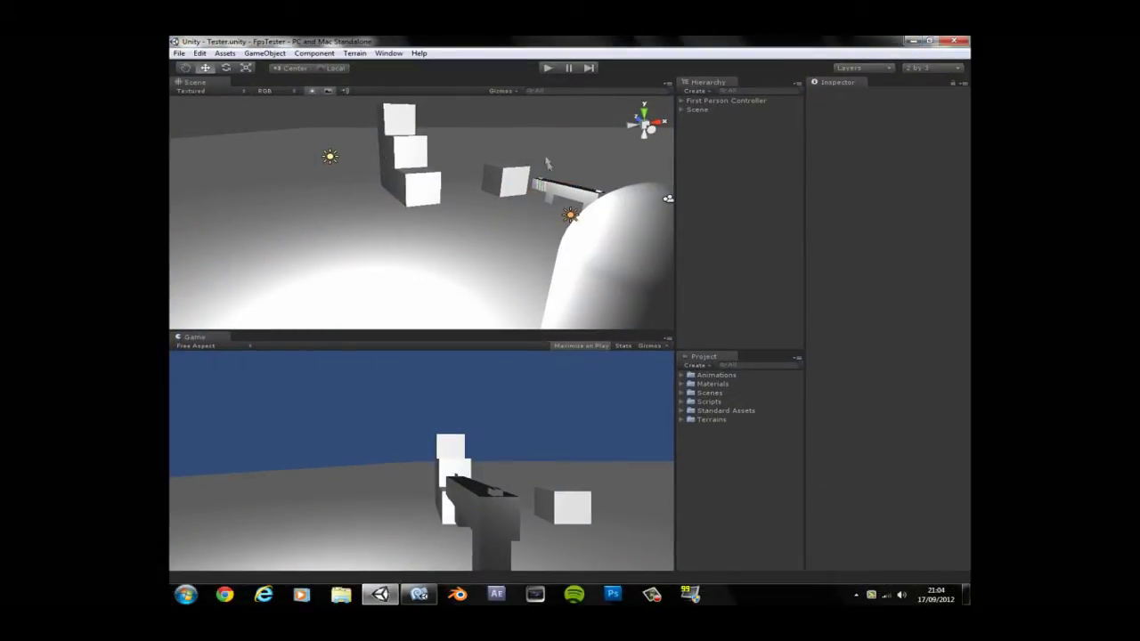
# Examine the grip strips on both sides of the gun and their Box Collider components, leaving nothing selected.
pyautogui.keyDown('alt'); pyautogui.moveTo(548, 163); pyautogui.dragTo(436, 212); pyautogui.keyUp('alt')
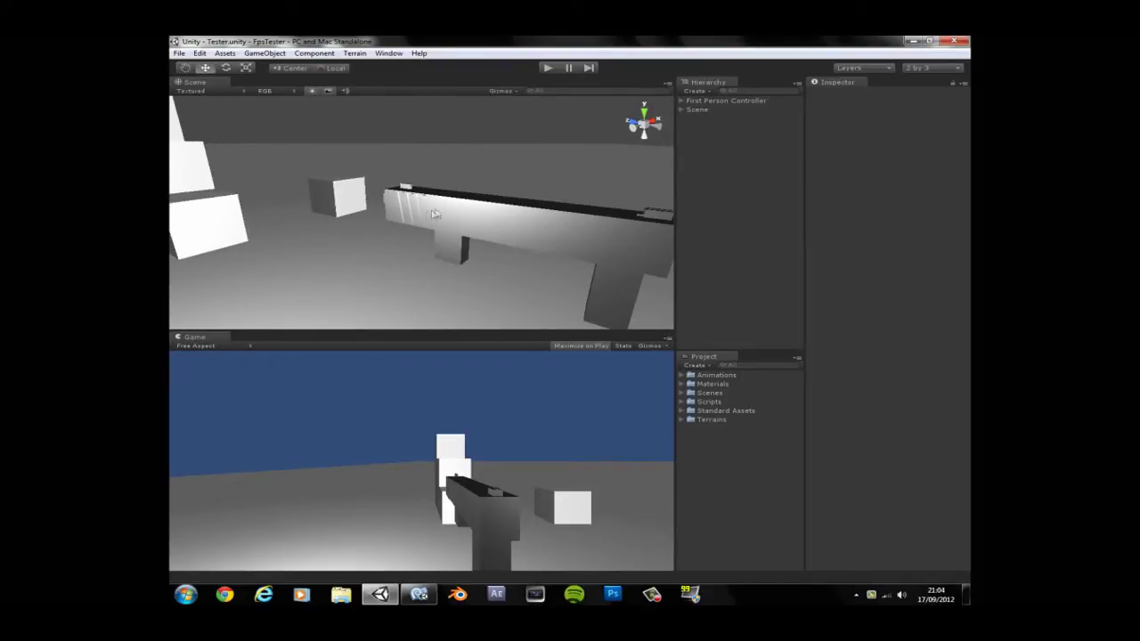
pyautogui.click(430, 218)
pyautogui.click(413, 210)
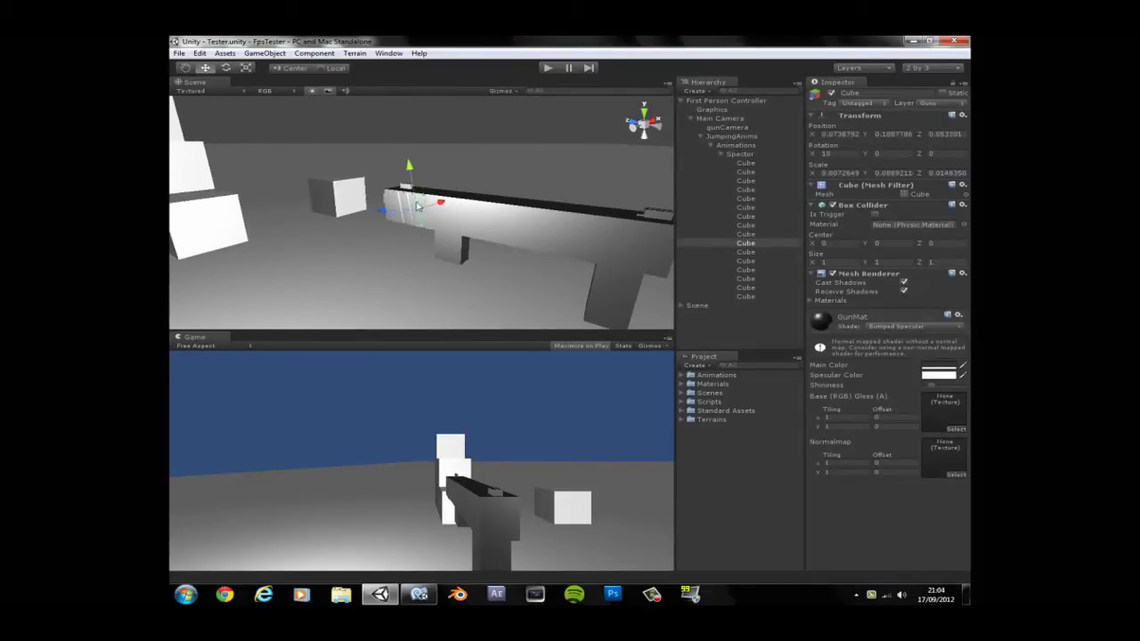
pyautogui.click(421, 204)
pyautogui.click(397, 201)
pyautogui.click(409, 179)
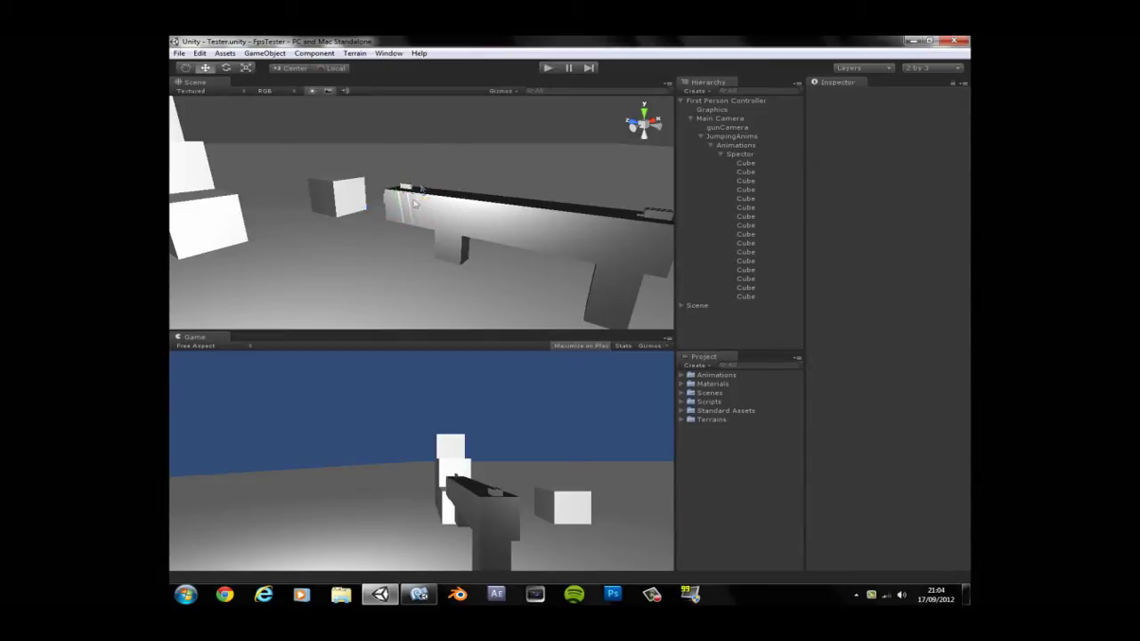
pyautogui.keyDown('alt'); pyautogui.moveTo(397, 213); pyautogui.dragTo(512, 235); pyautogui.keyUp('alt')
pyautogui.click(513, 233)
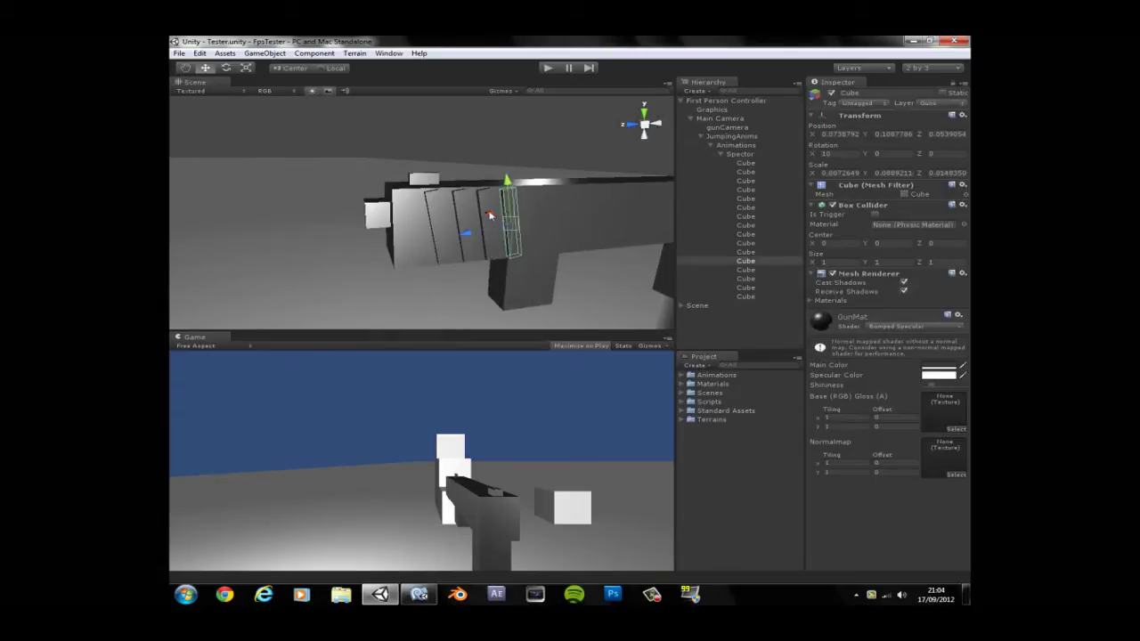
pyautogui.keyDown('shift'); pyautogui.click(487, 203); pyautogui.keyUp('shift')
pyautogui.keyDown('shift'); pyautogui.click(462, 205); pyautogui.keyUp('shift')
pyautogui.keyDown('shift'); pyautogui.click(437, 213); pyautogui.keyUp('shift')
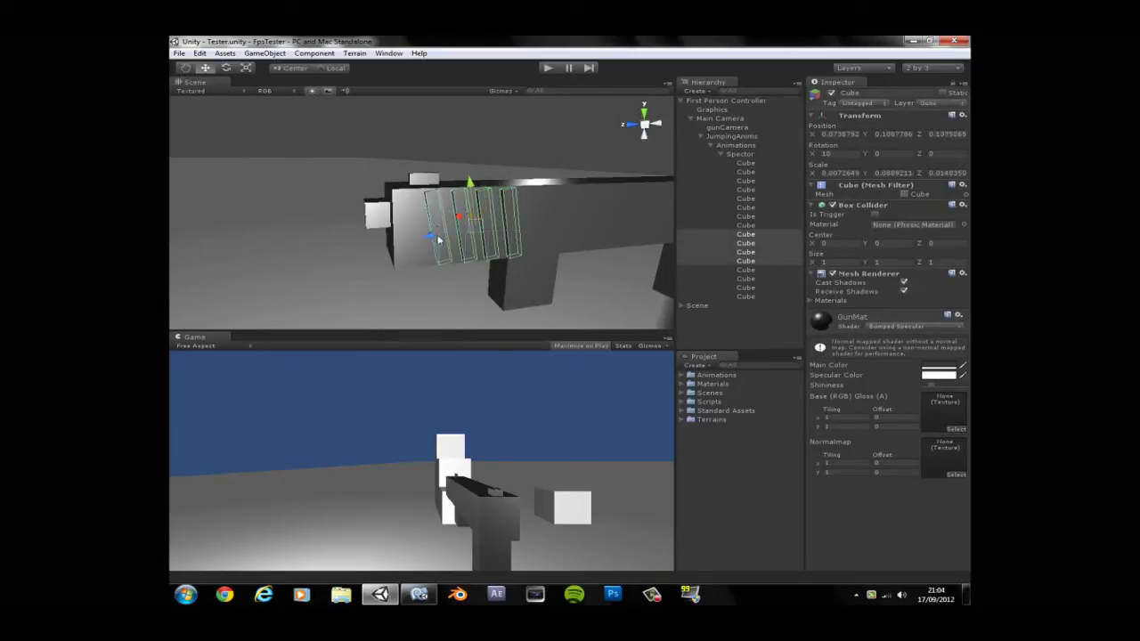
pyautogui.keyDown('alt'); pyautogui.moveTo(447, 239); pyautogui.dragTo(604, 221); pyautogui.keyUp('alt')
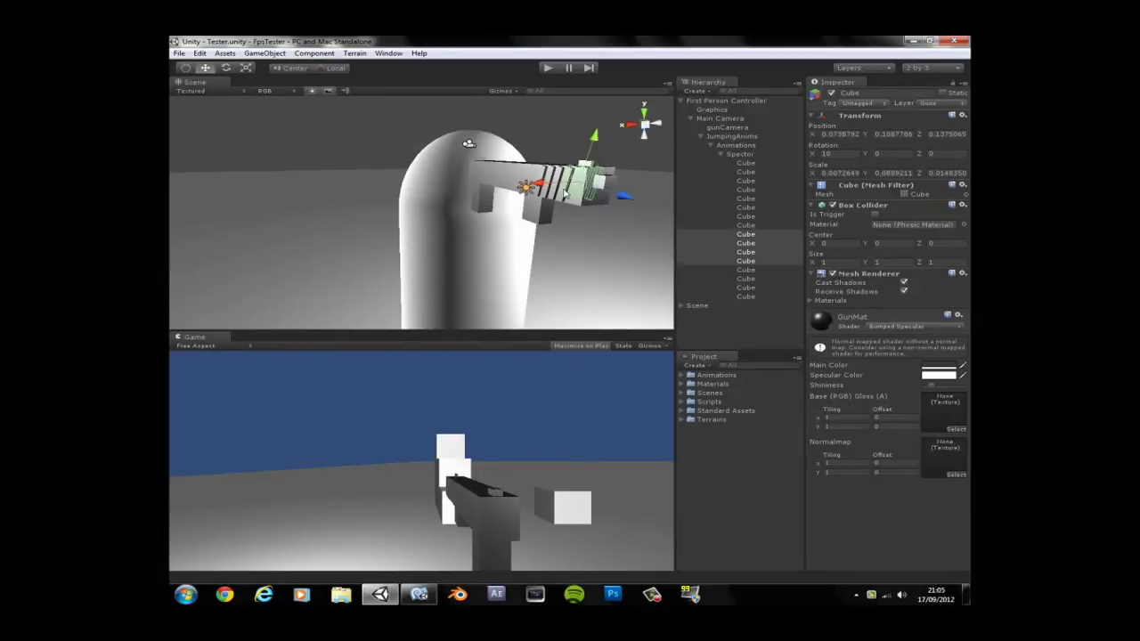
pyautogui.click(614, 132)
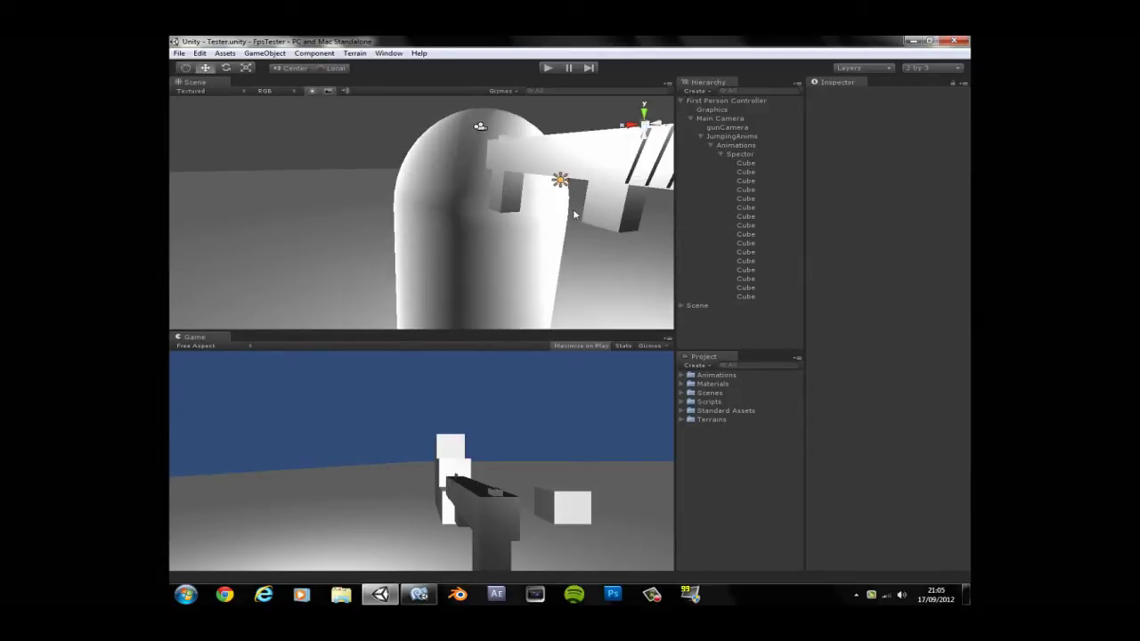
# Disable the Box Collider on each of the four strips on the side of the gun facing away from the stacked boxes.
pyautogui.keyDown('alt'); pyautogui.moveTo(627, 169); pyautogui.dragTo(625, 213); pyautogui.keyUp('alt')
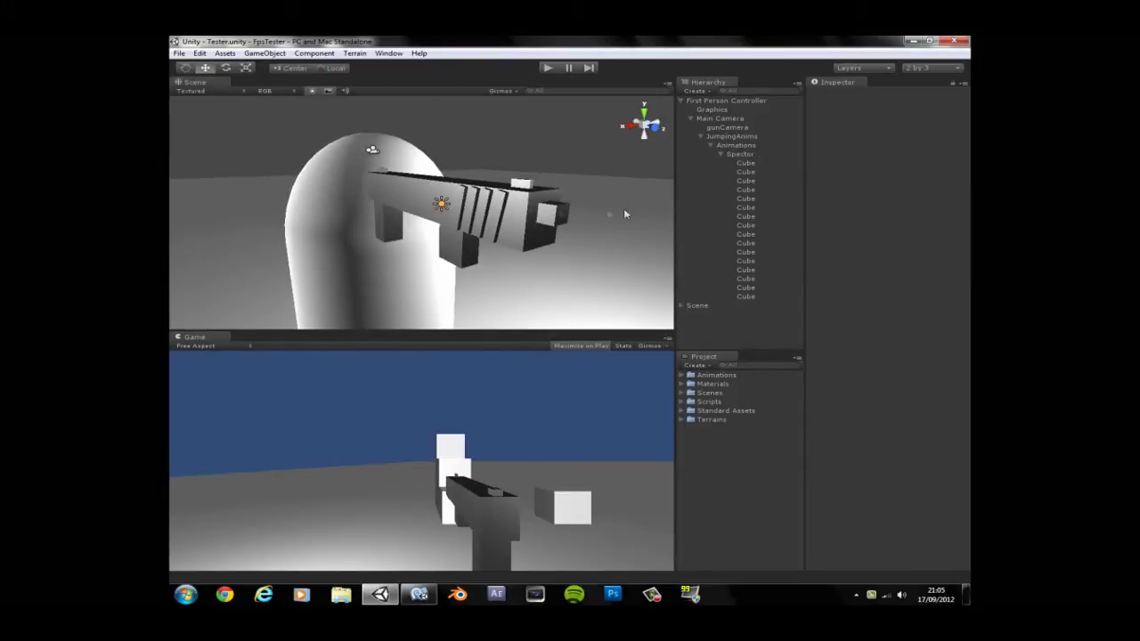
pyautogui.click(495, 210)
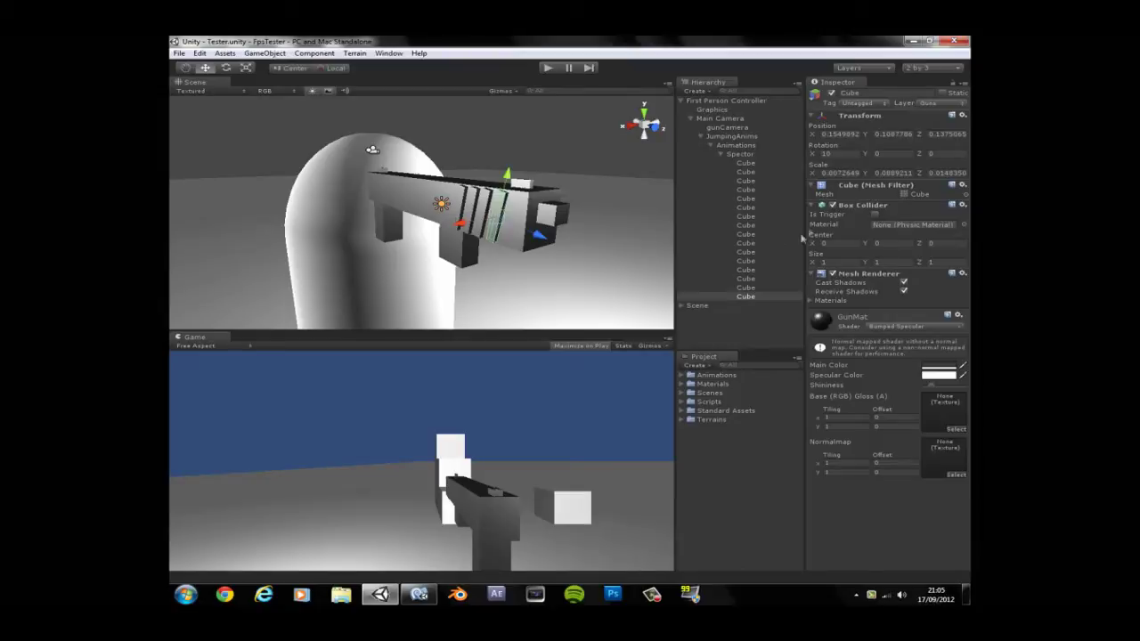
pyautogui.click(833, 206)
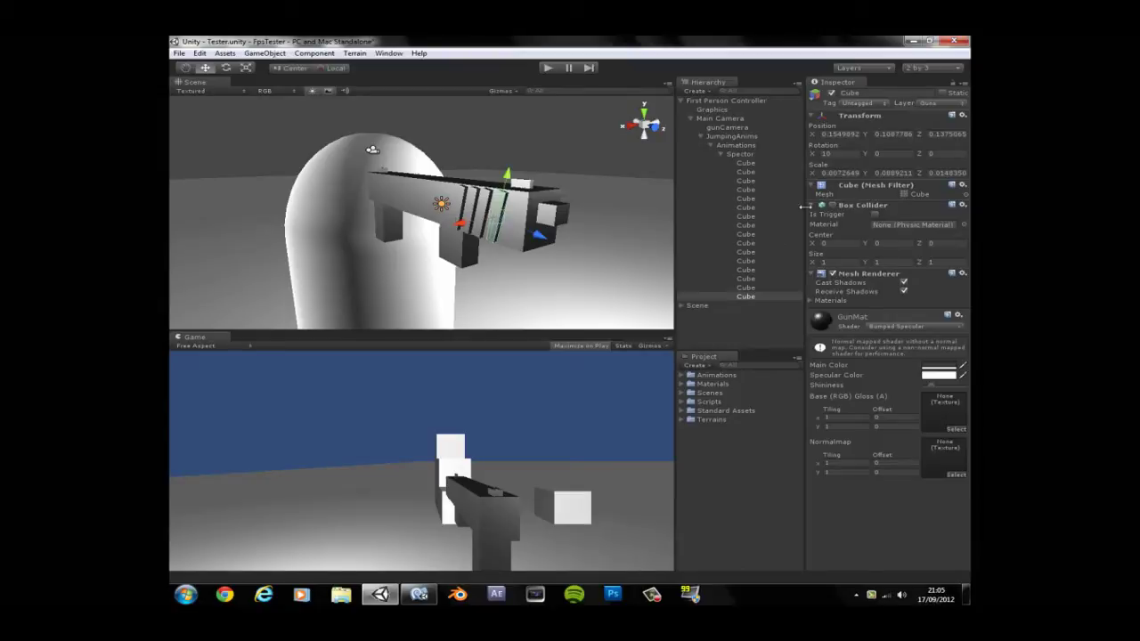
pyautogui.click(486, 205)
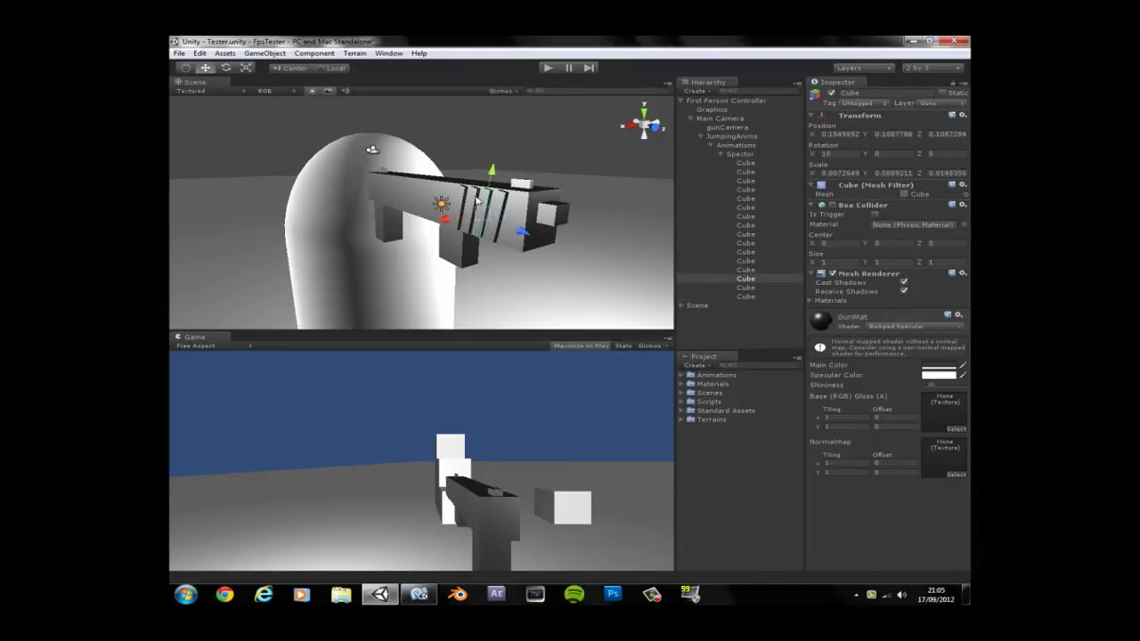
pyautogui.click(487, 202)
pyautogui.click(834, 206)
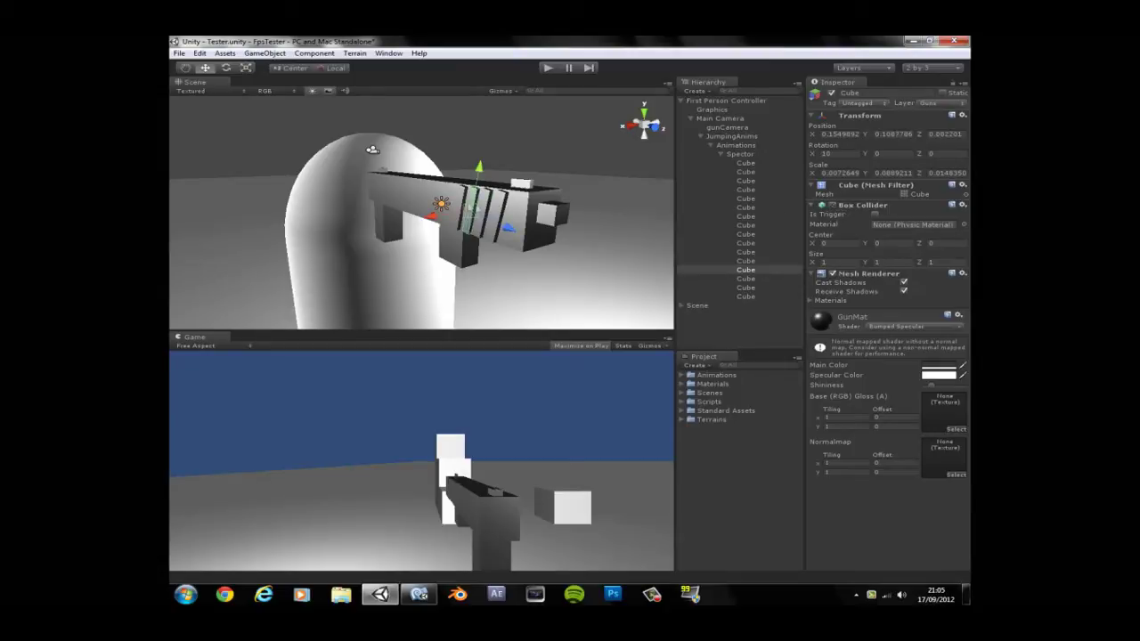
pyautogui.click(459, 198)
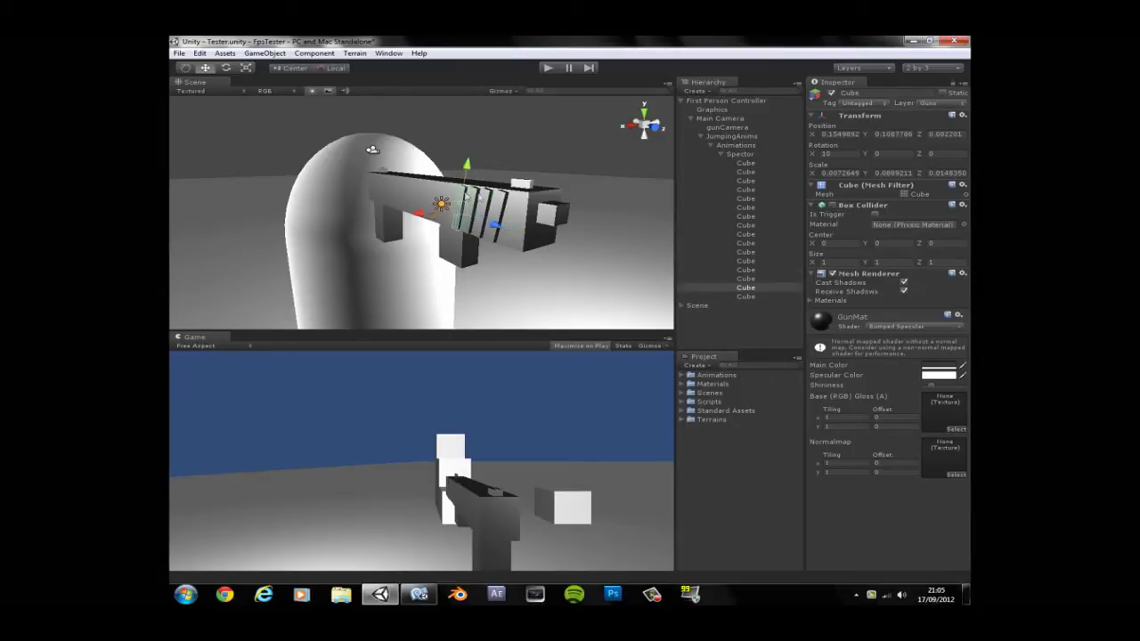
# Collapse the Box Collider, Mesh Renderer and GunMat sections and recheck the collider setting on the strips of this side.
pyautogui.click(855, 206)
pyautogui.click(861, 216)
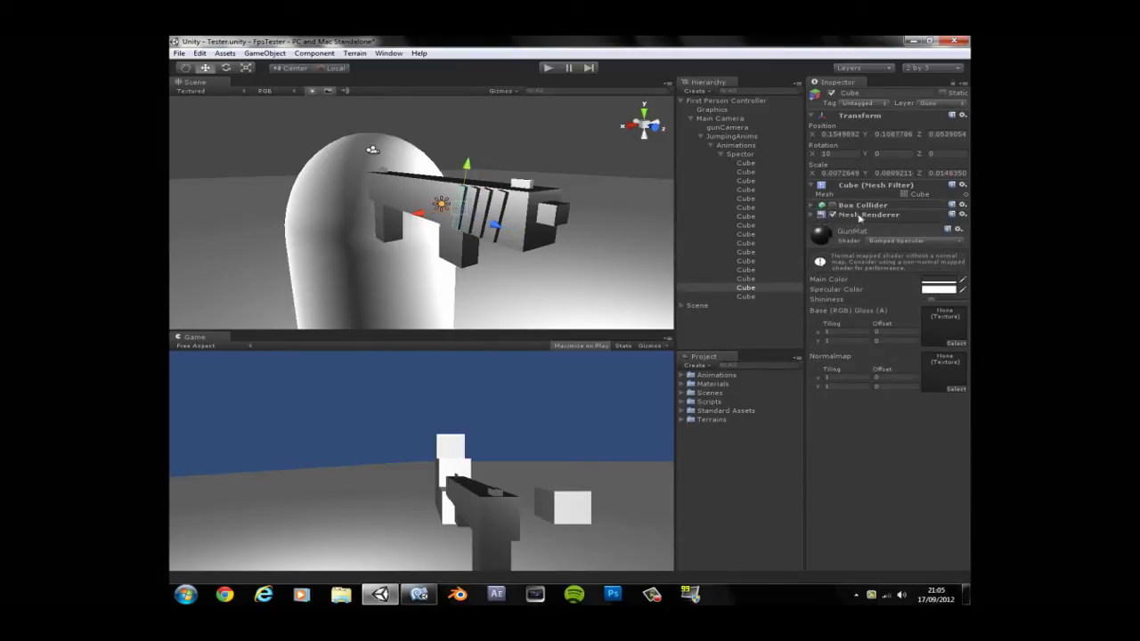
pyautogui.click(858, 233)
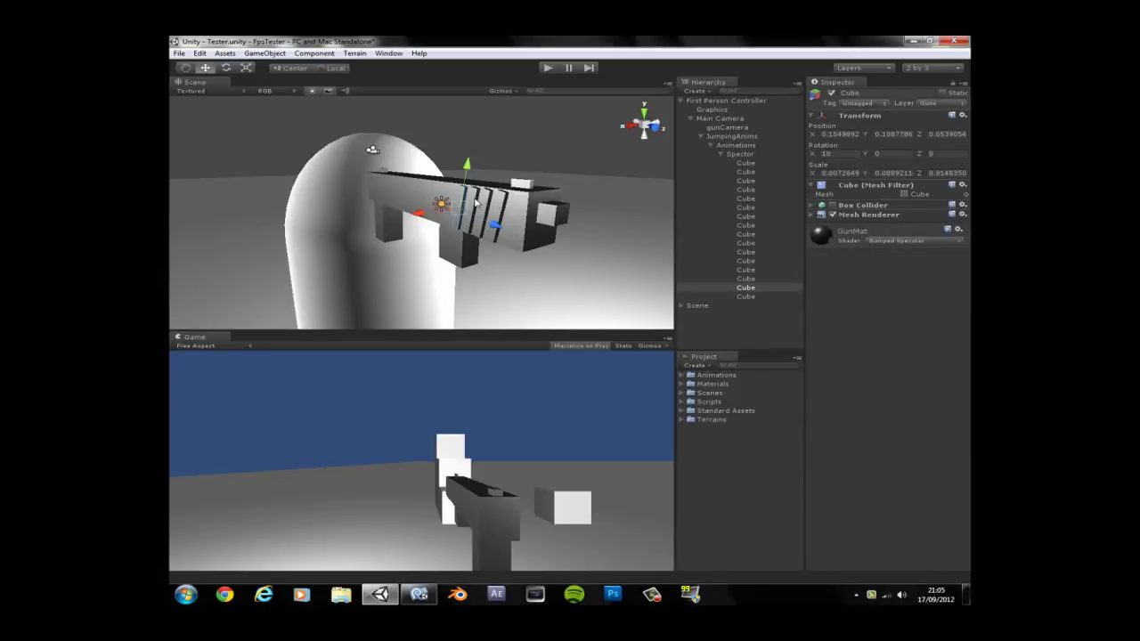
pyautogui.click(483, 203)
pyautogui.click(489, 205)
pyautogui.click(504, 206)
# Disable the Box Collider on each of the four grip strips on the other side of the gun.
pyautogui.moveTo(504, 206); pyautogui.dragTo(314, 218, button='right')
pyautogui.click(366, 203)
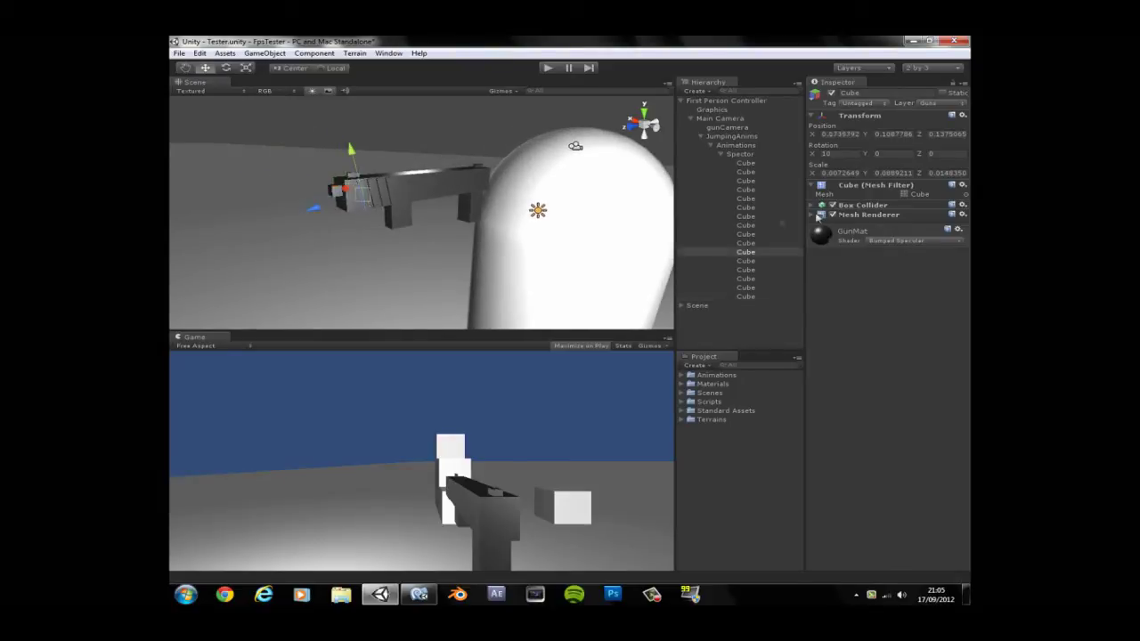
pyautogui.click(376, 196)
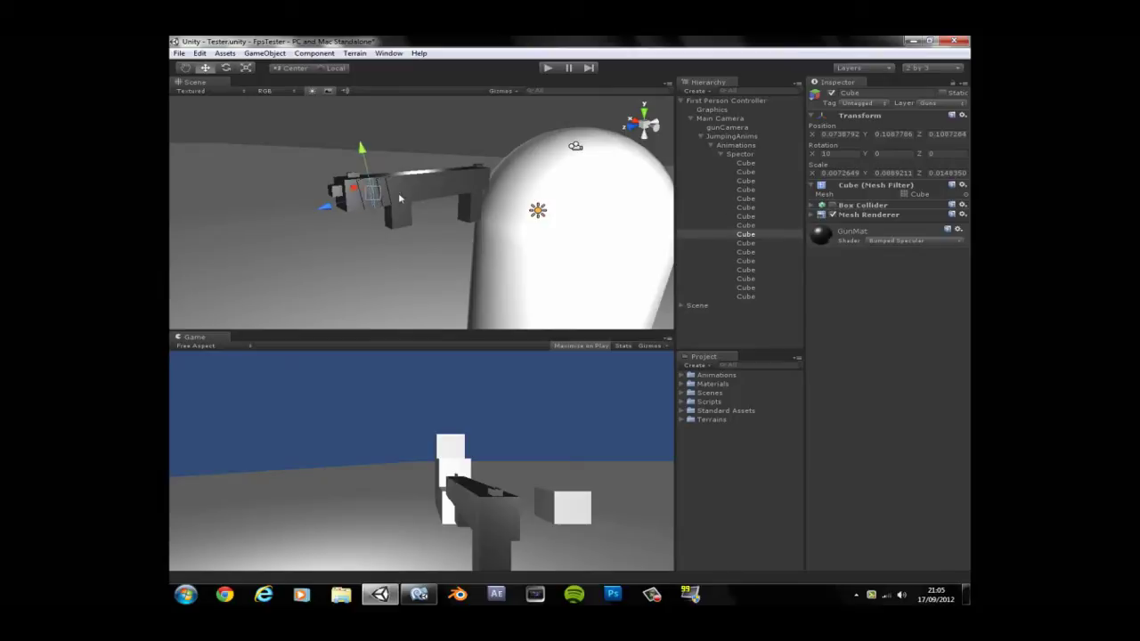
pyautogui.click(393, 195)
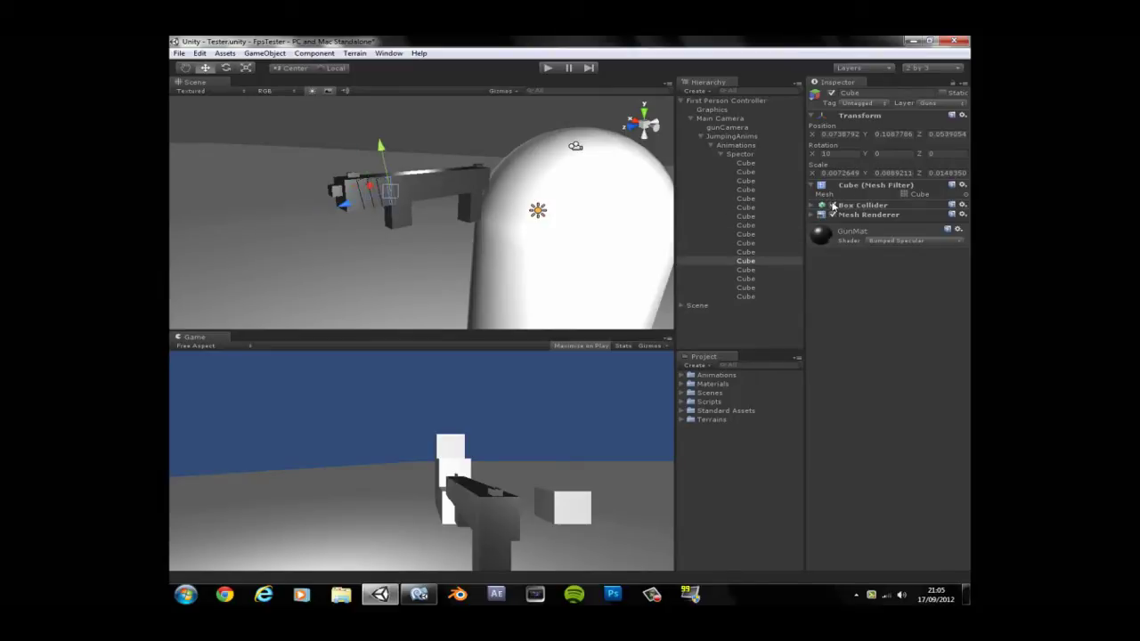
pyautogui.click(383, 186)
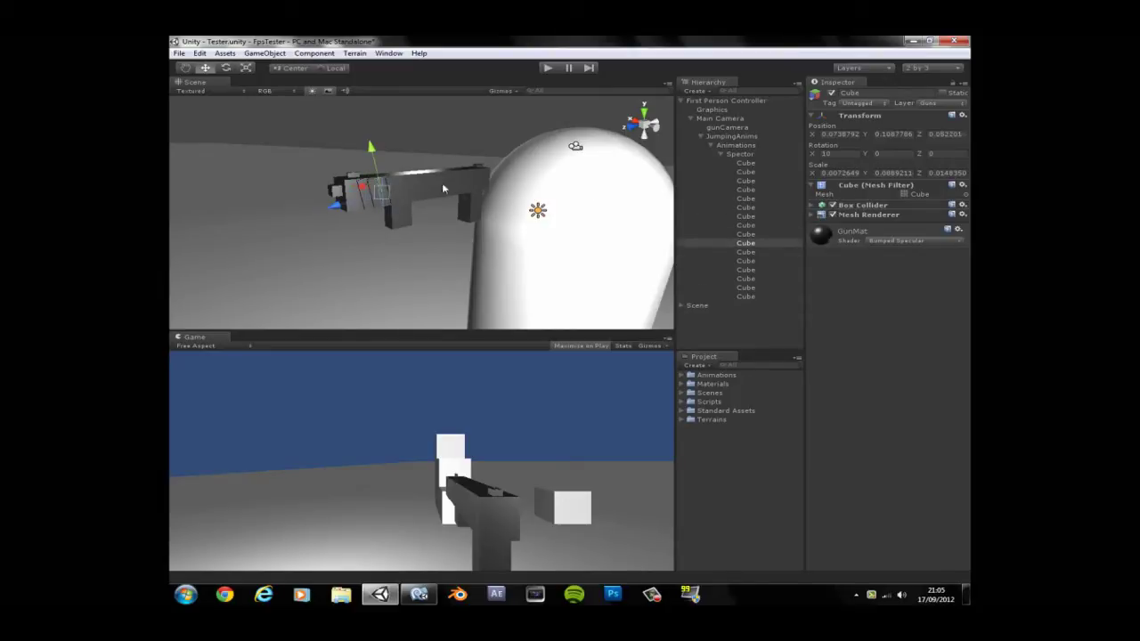
pyautogui.keyDown('alt'); pyautogui.moveTo(422, 221); pyautogui.dragTo(489, 164); pyautogui.keyUp('alt')
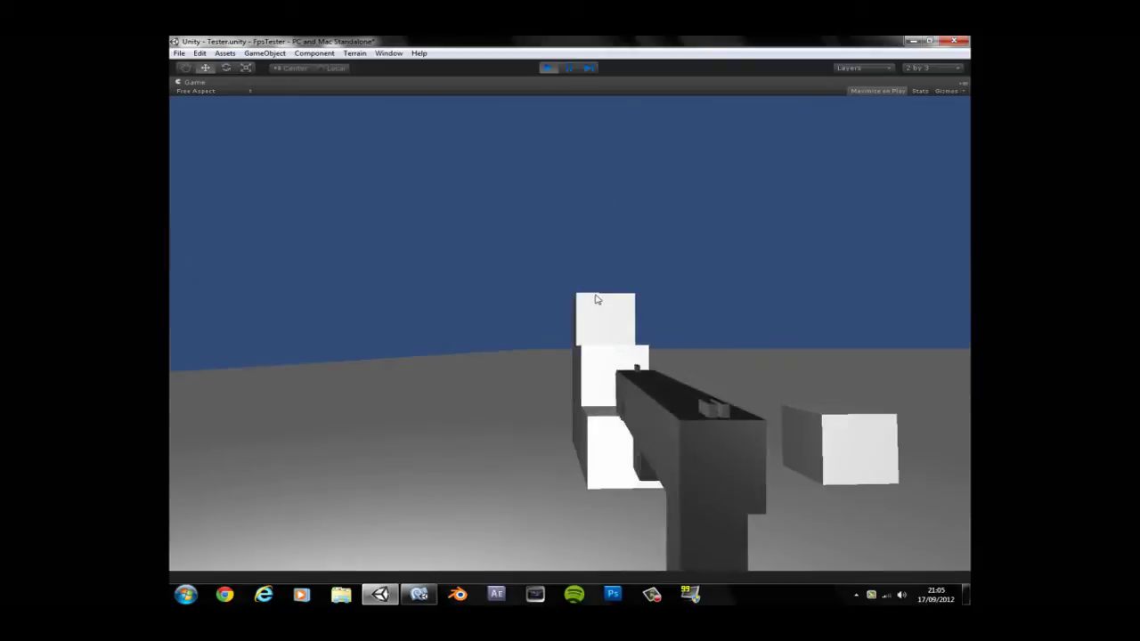
# Play-test the scene by walking and looking around with the gun, ending back in edit mode.
pyautogui.press('w')
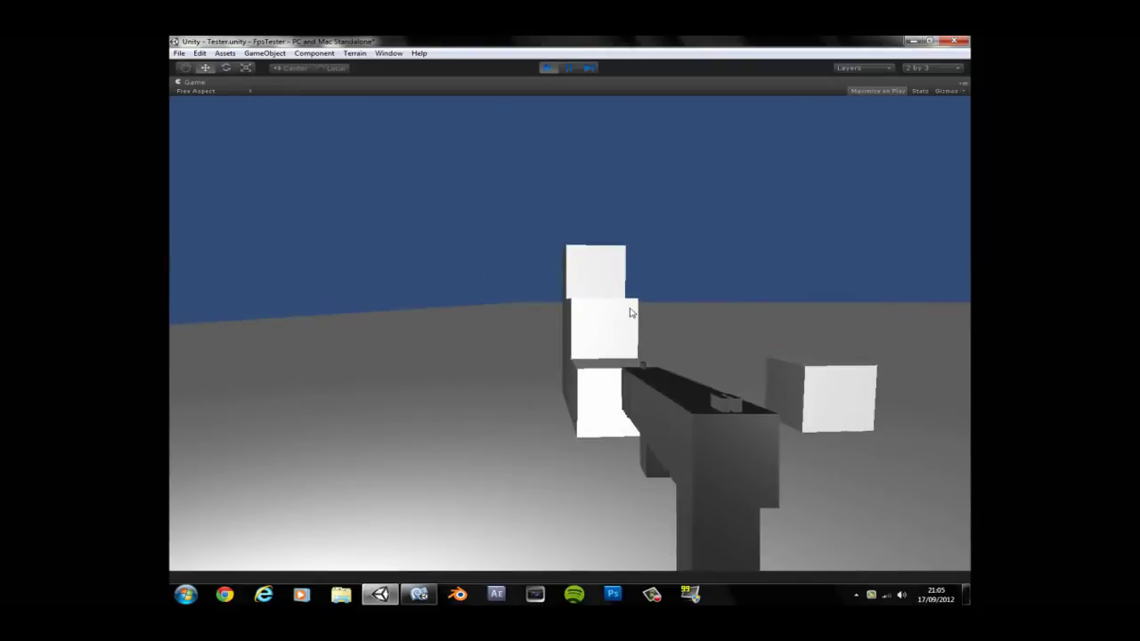
pyautogui.press('a')
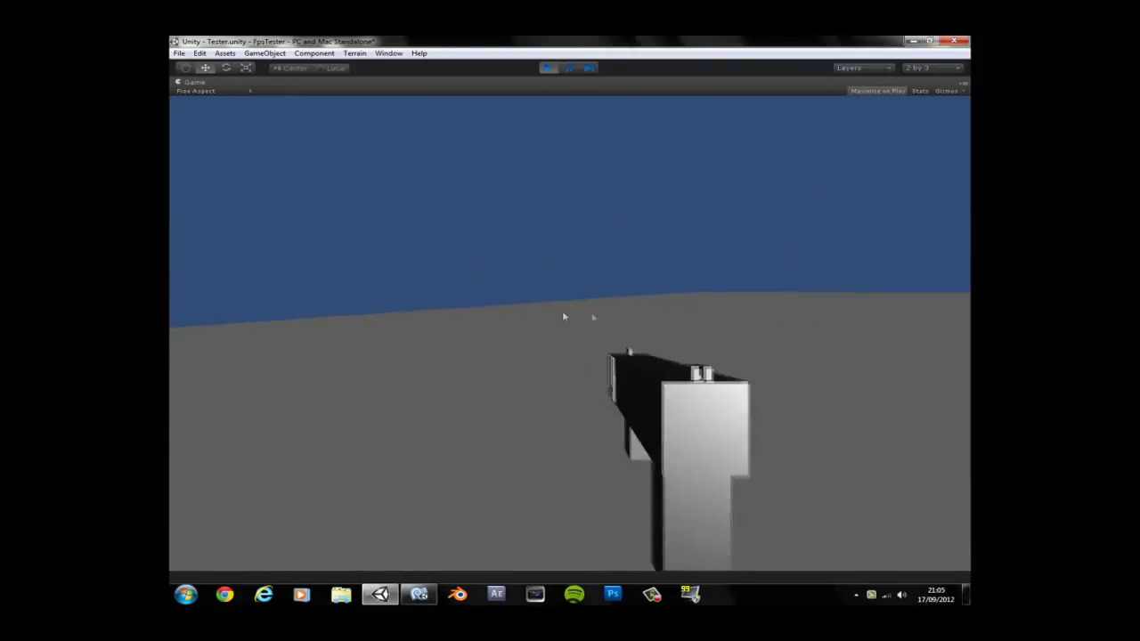
pyautogui.press('s')
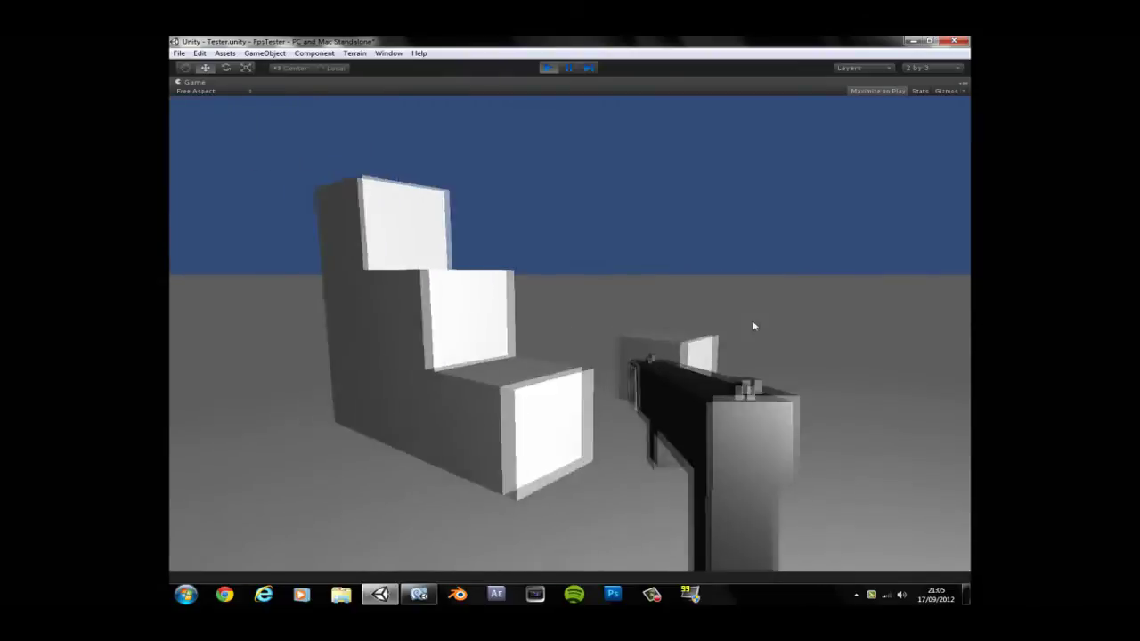
pyautogui.press('w')
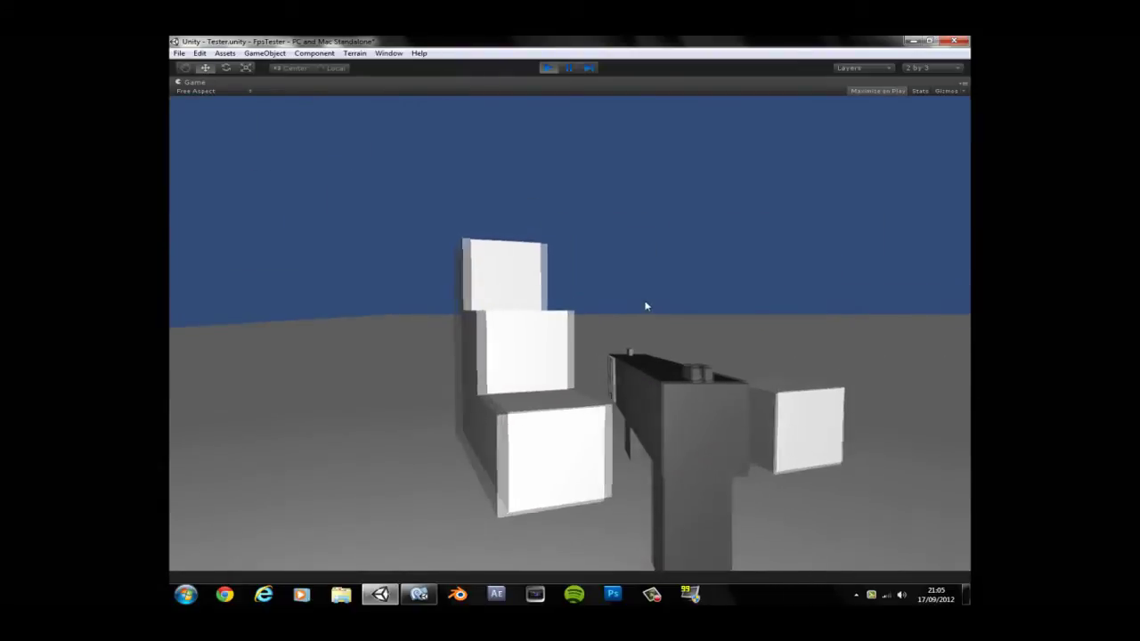
pyautogui.press('w')
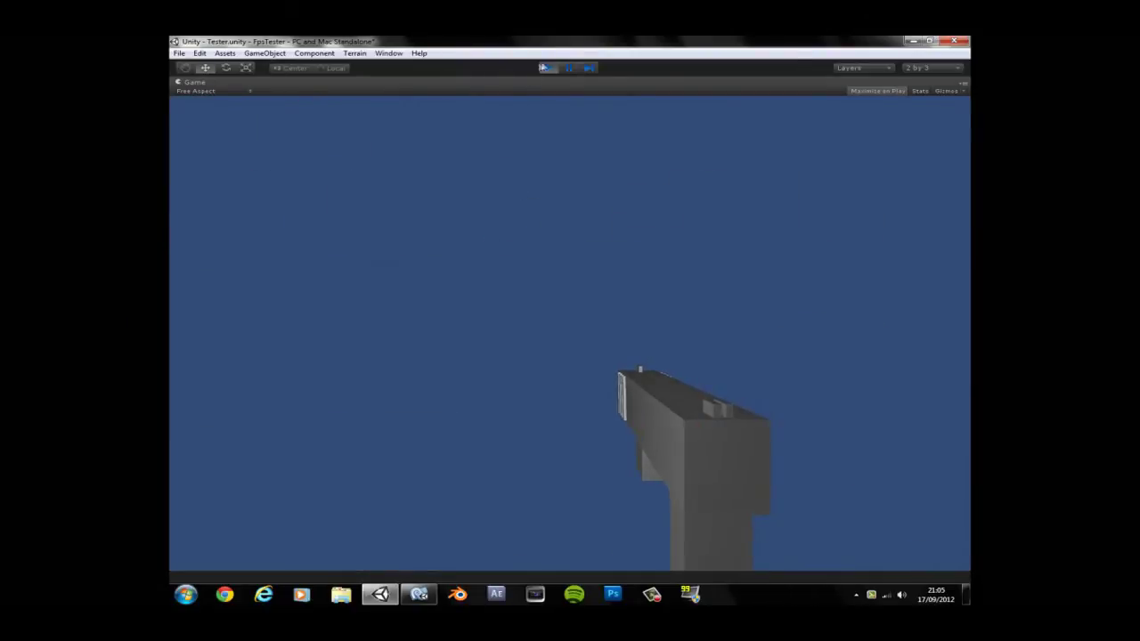
pyautogui.click(546, 68)
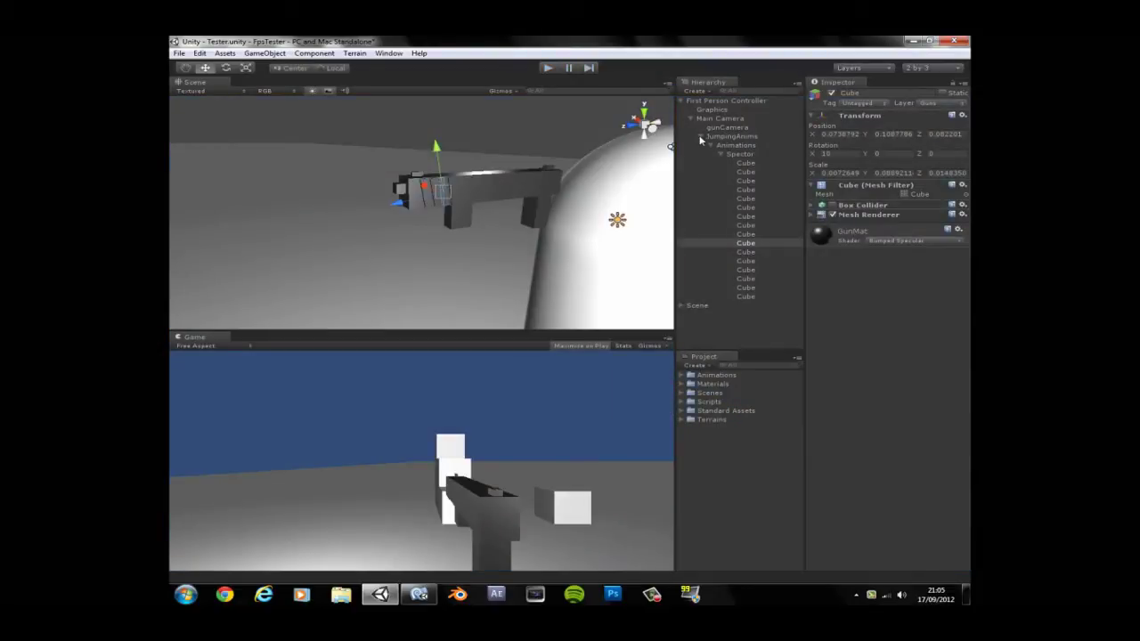
# Collapse JumpingAnims in the hierarchy and create an empty game object named Spector.
pyautogui.click(702, 138)
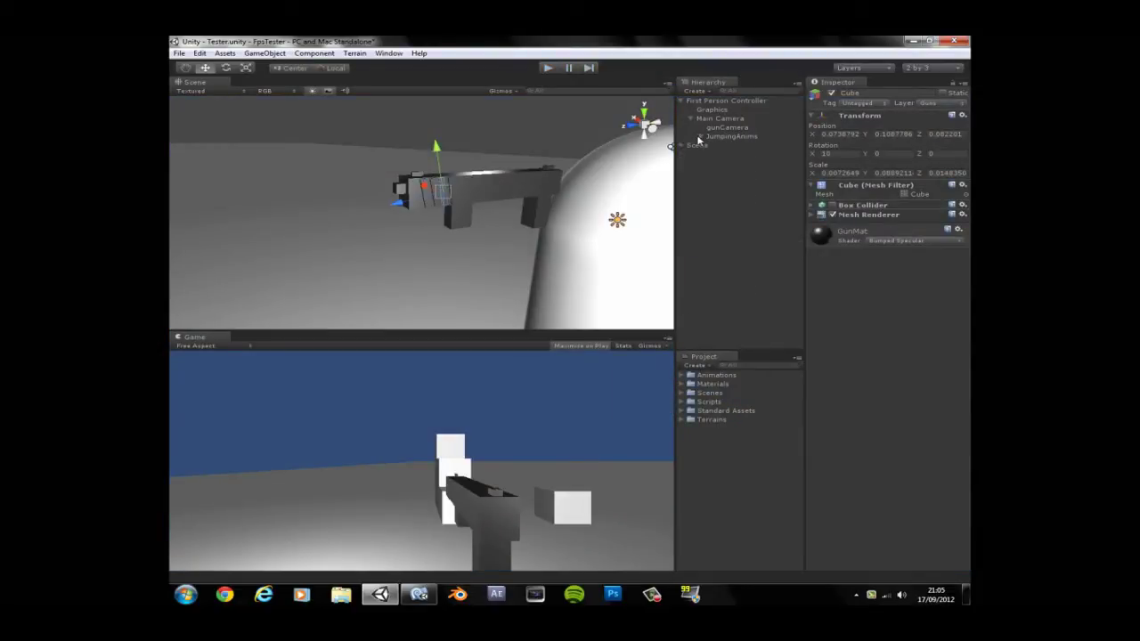
pyautogui.click(743, 138)
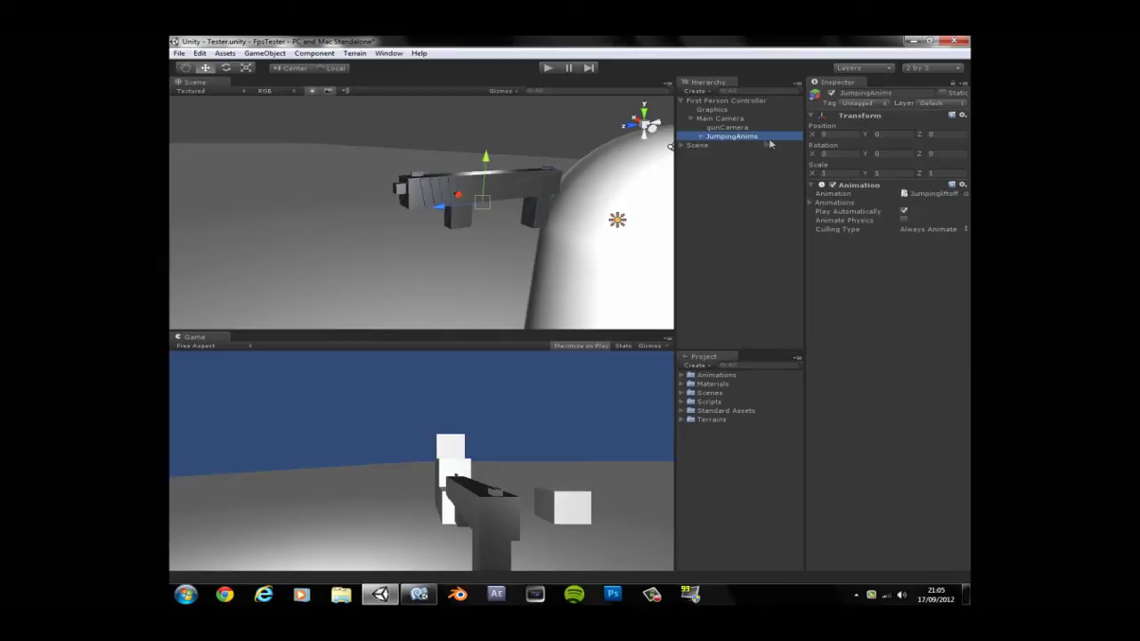
pyautogui.click(268, 54)
pyautogui.click(281, 66)
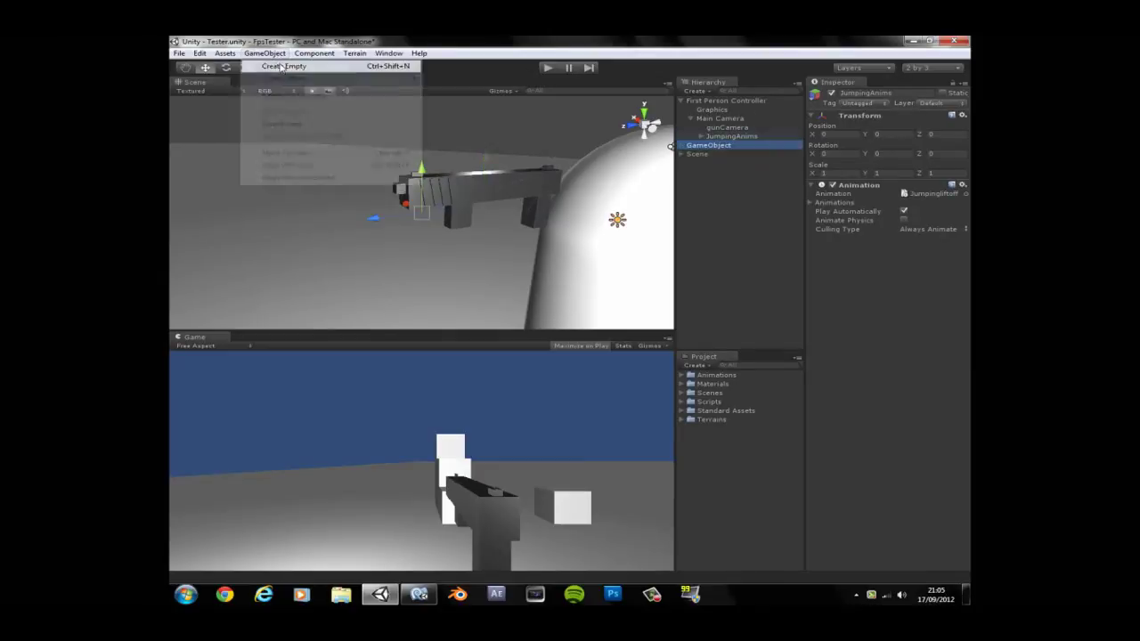
pyautogui.click(707, 146)
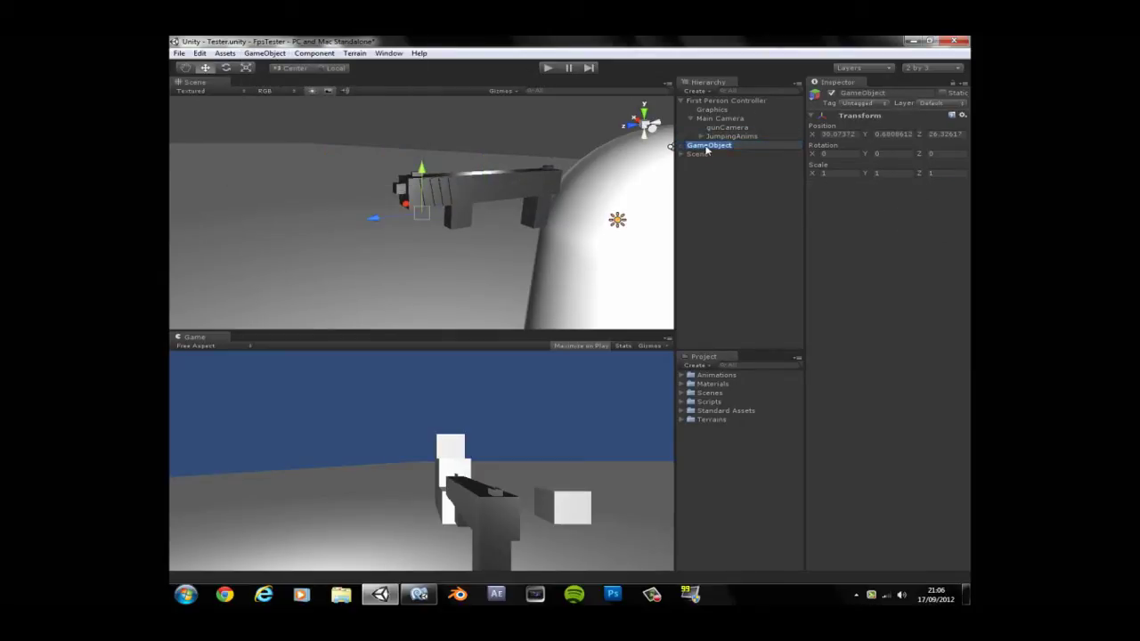
pyautogui.write('Spector')
pyautogui.press('Return')
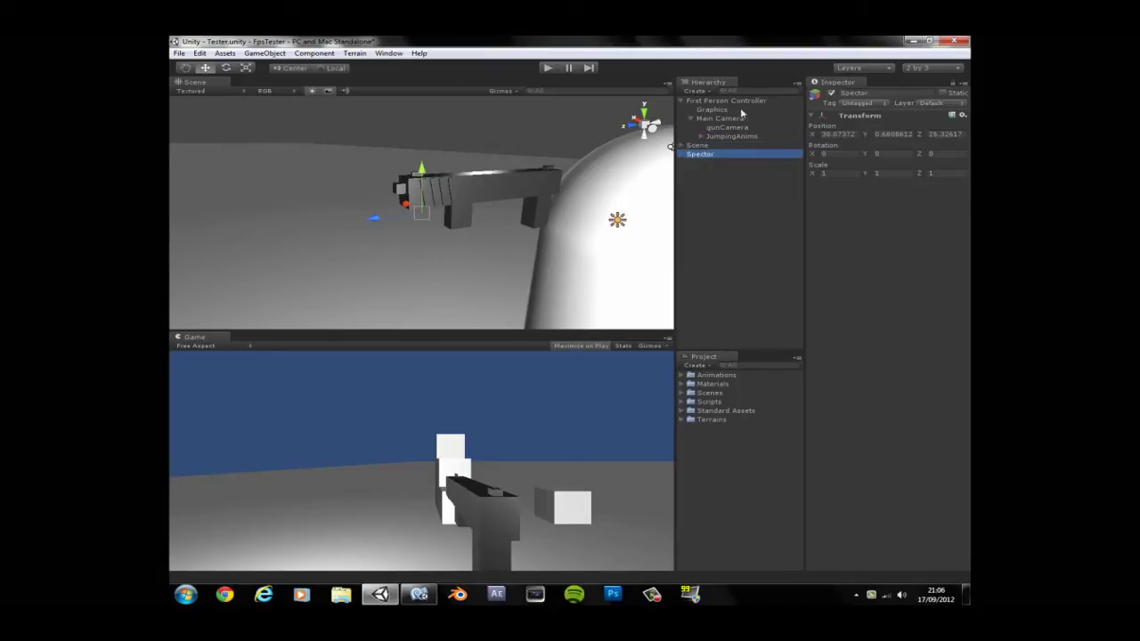
# Parent the new Spector object to JumpingAnims and set its position to 0, 0, 0.
pyautogui.click(736, 135)
pyautogui.click(703, 155)
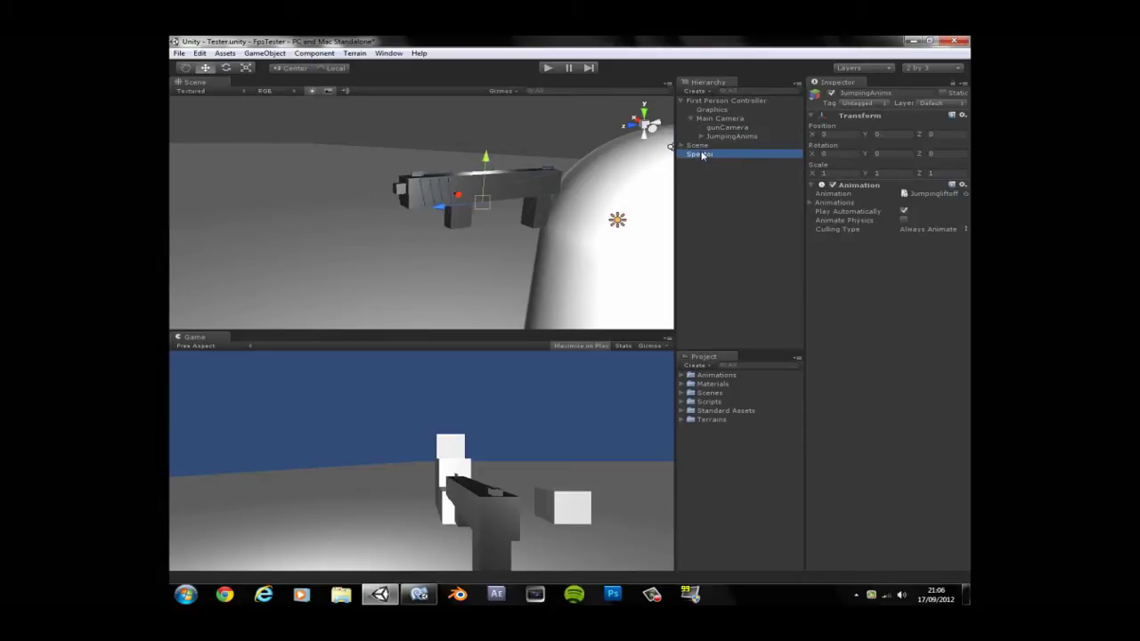
pyautogui.moveTo(703, 155); pyautogui.dragTo(720, 136)
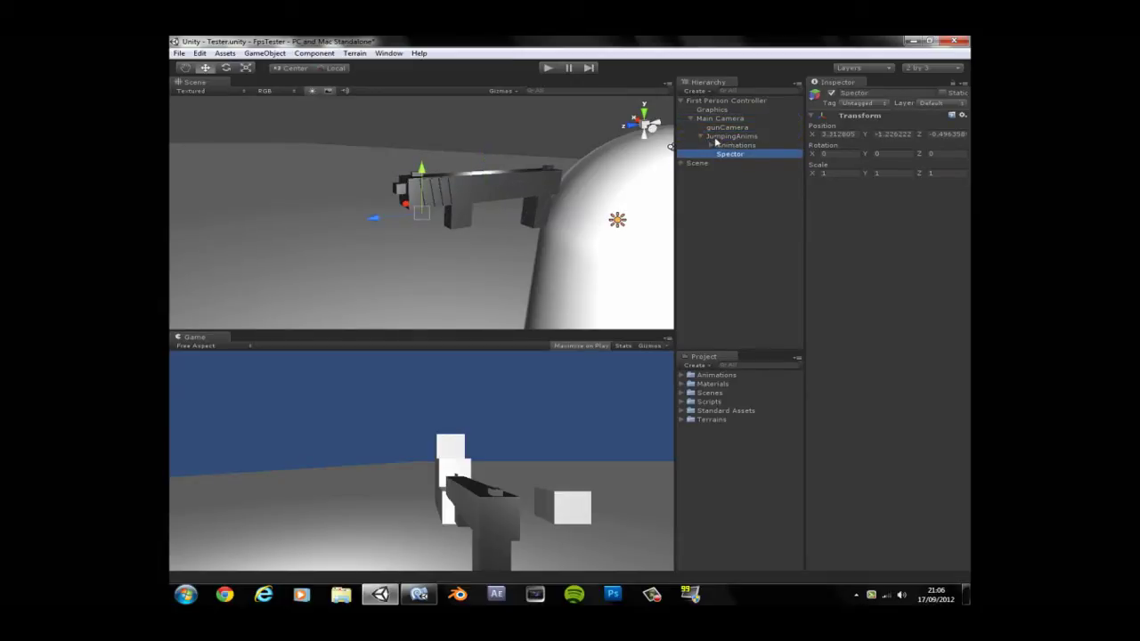
pyautogui.click(858, 134)
pyautogui.write('0')
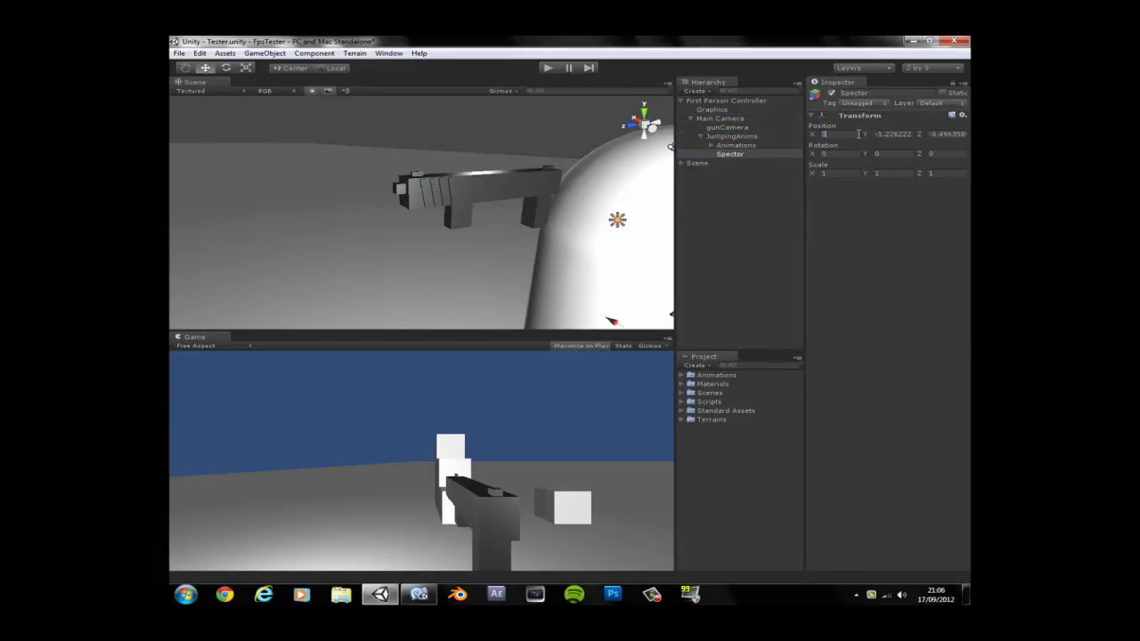
pyautogui.click(889, 133)
pyautogui.write('0')
pyautogui.click(932, 135)
pyautogui.write('0')
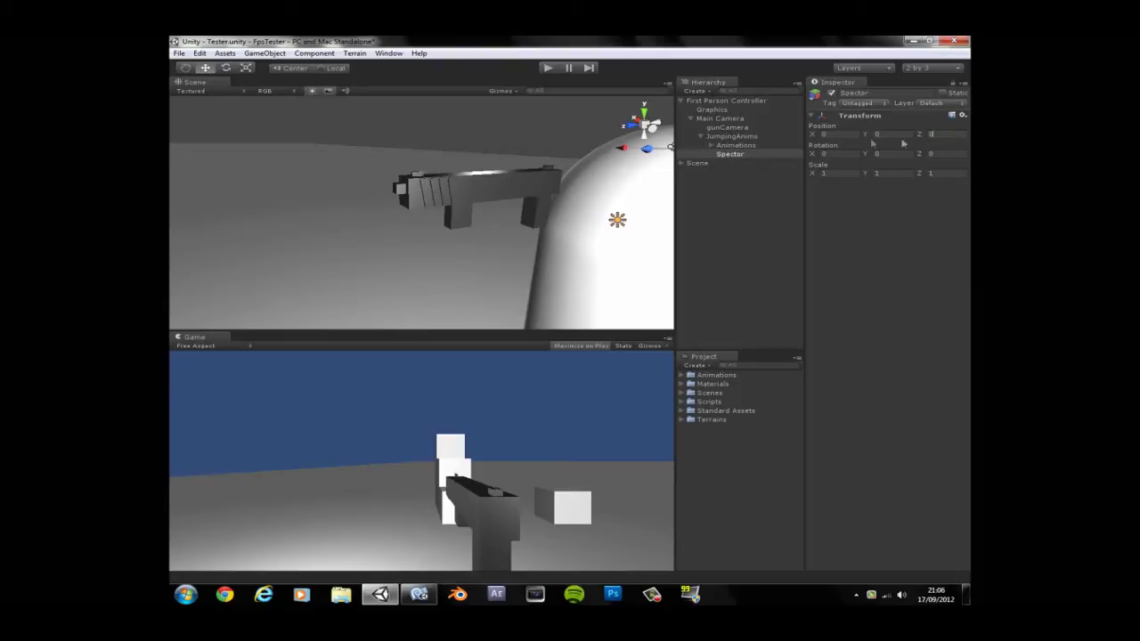
# Move the new Spector object back to the top level of the hierarchy and parent JumpingAnims to it.
pyautogui.click(730, 154)
pyautogui.moveTo(729, 154); pyautogui.dragTo(724, 201)
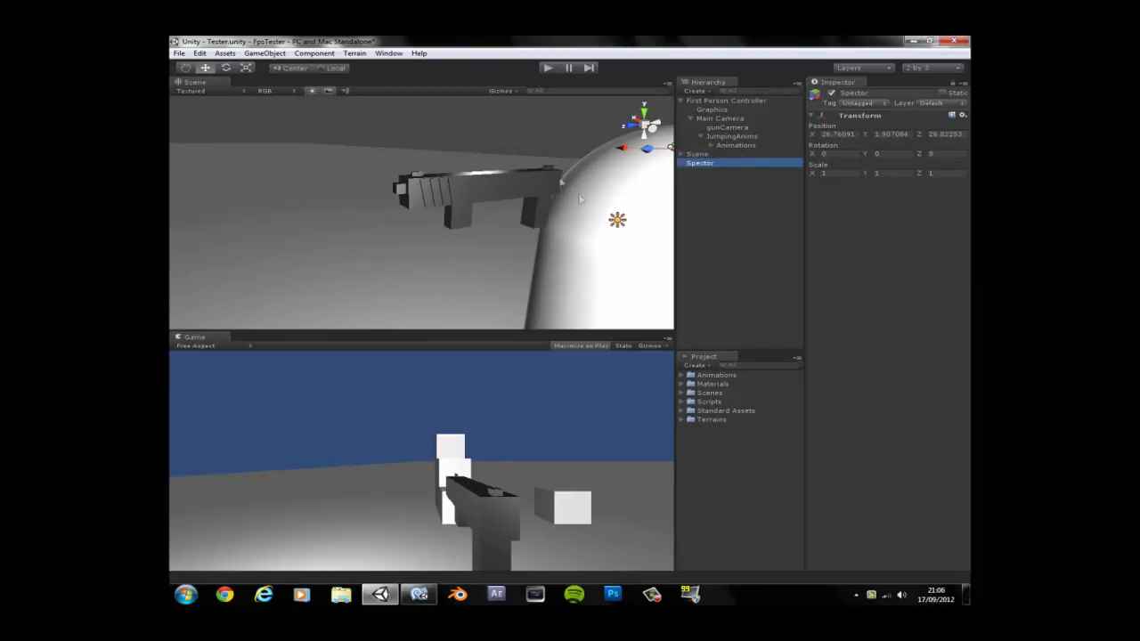
pyautogui.click(701, 137)
pyautogui.click(729, 136)
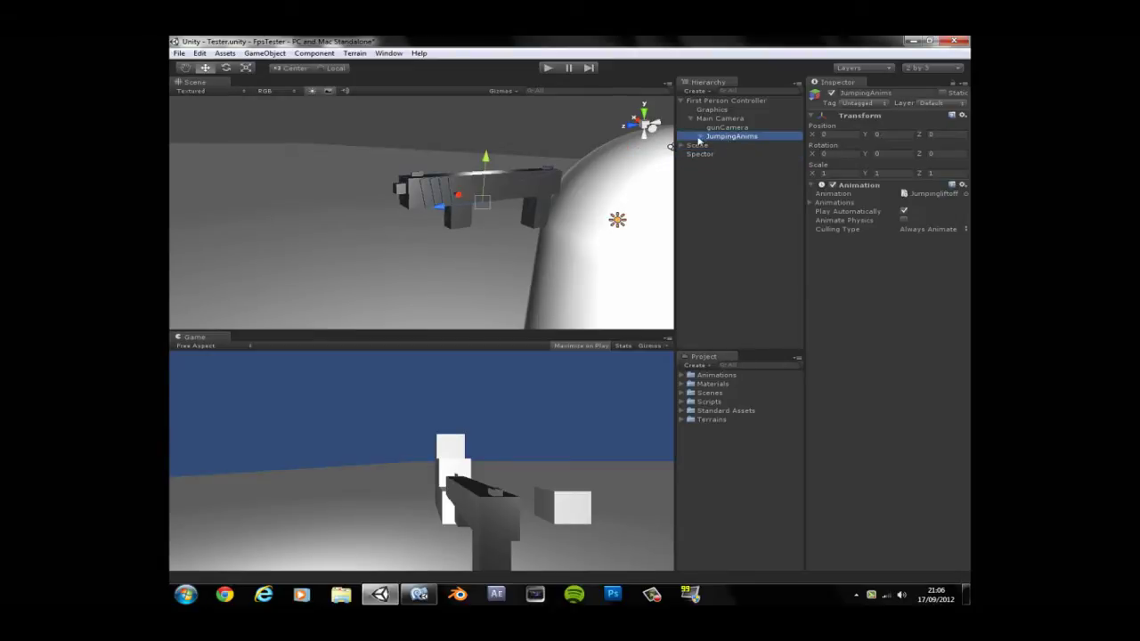
pyautogui.moveTo(717, 139)
pyautogui.mouseDown()
pyautogui.moveTo(729, 153)
pyautogui.moveTo(715, 161)
pyautogui.moveTo(700, 146)
pyautogui.mouseUp()
pyautogui.click(685, 153)
# Play-test the scene, walking toward and away from the detached gun, and collapse Spector in the hierarchy between runs.
pyautogui.click(547, 67)
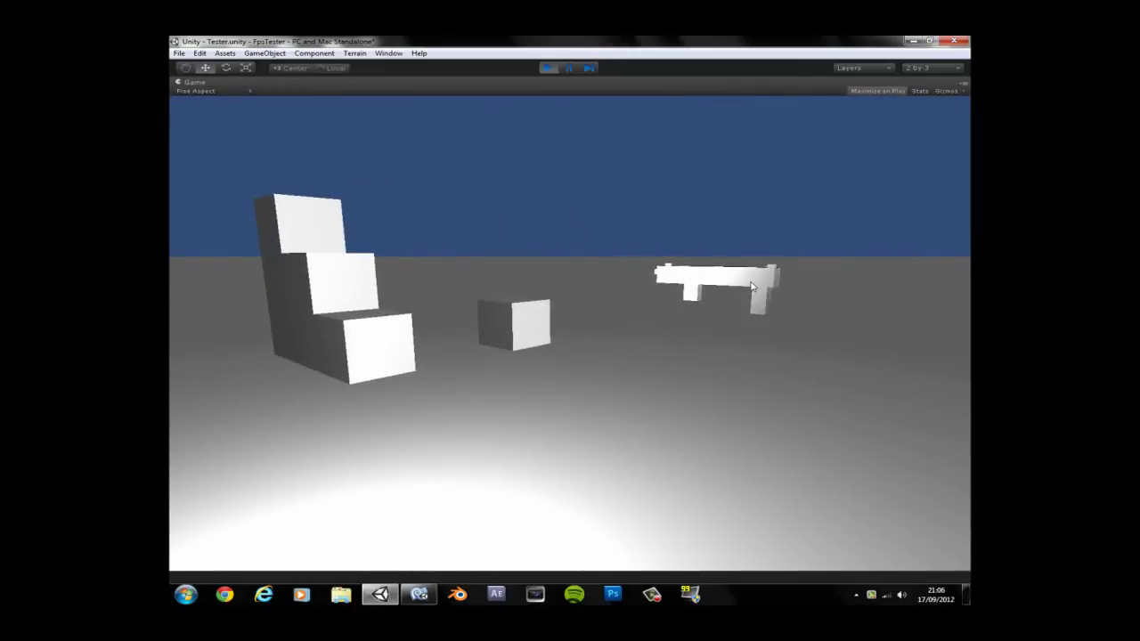
pyautogui.press('w')
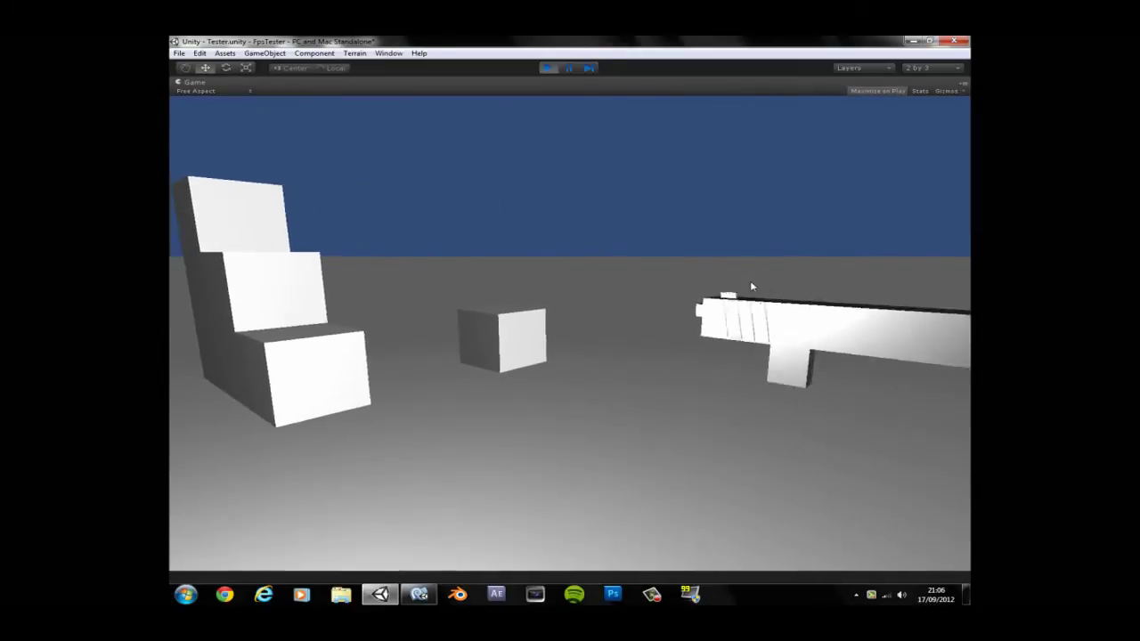
pyautogui.click(751, 285)
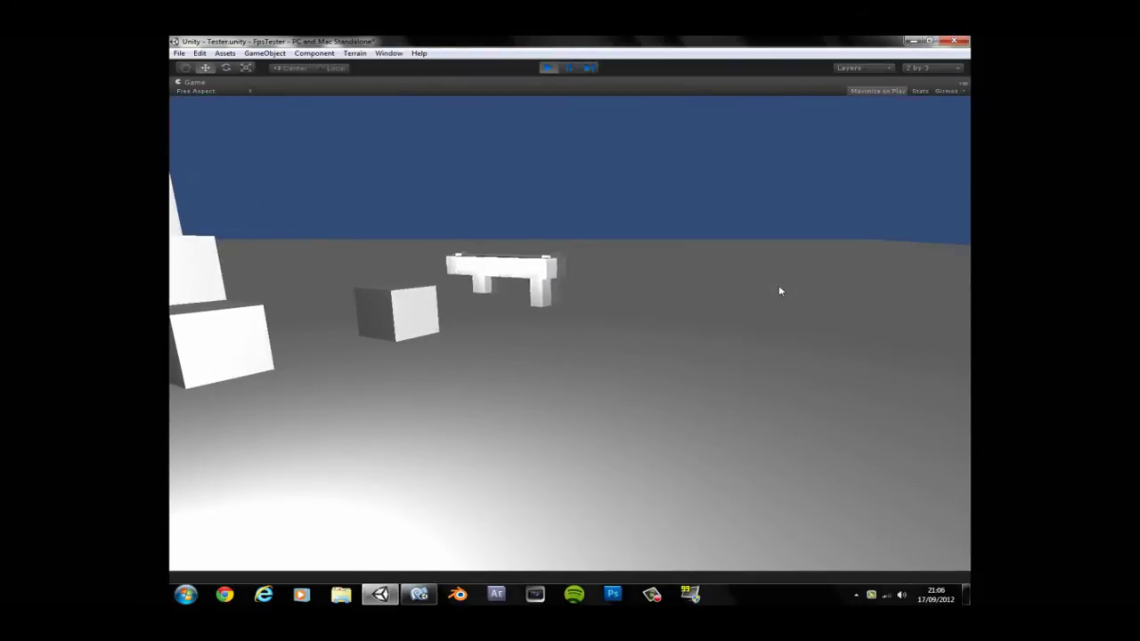
pyautogui.press('w')
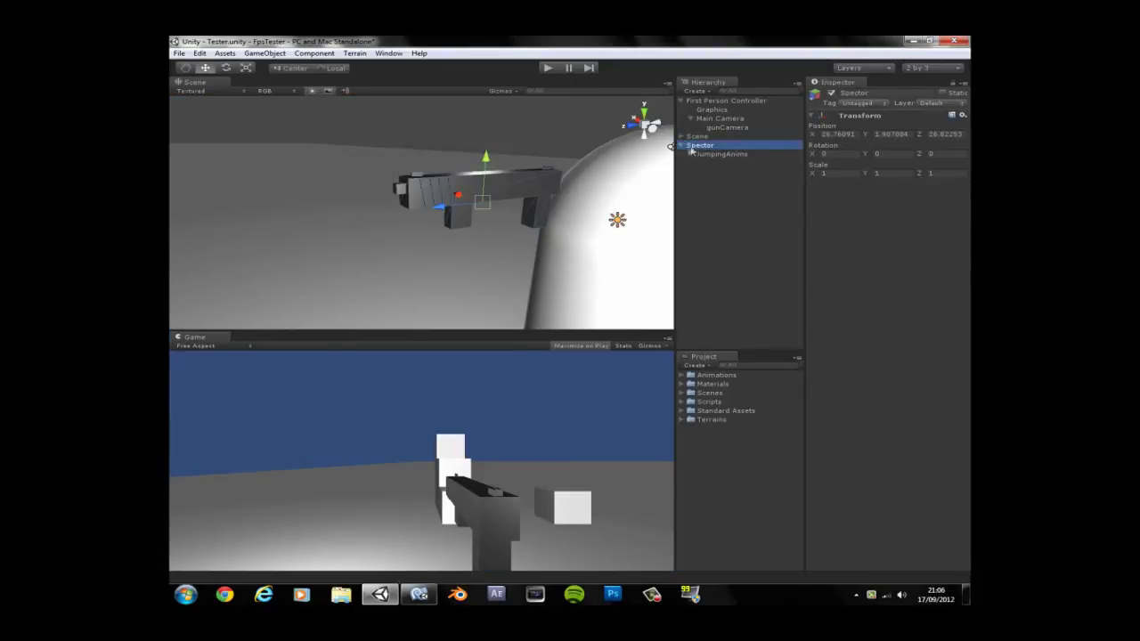
pyautogui.click(682, 146)
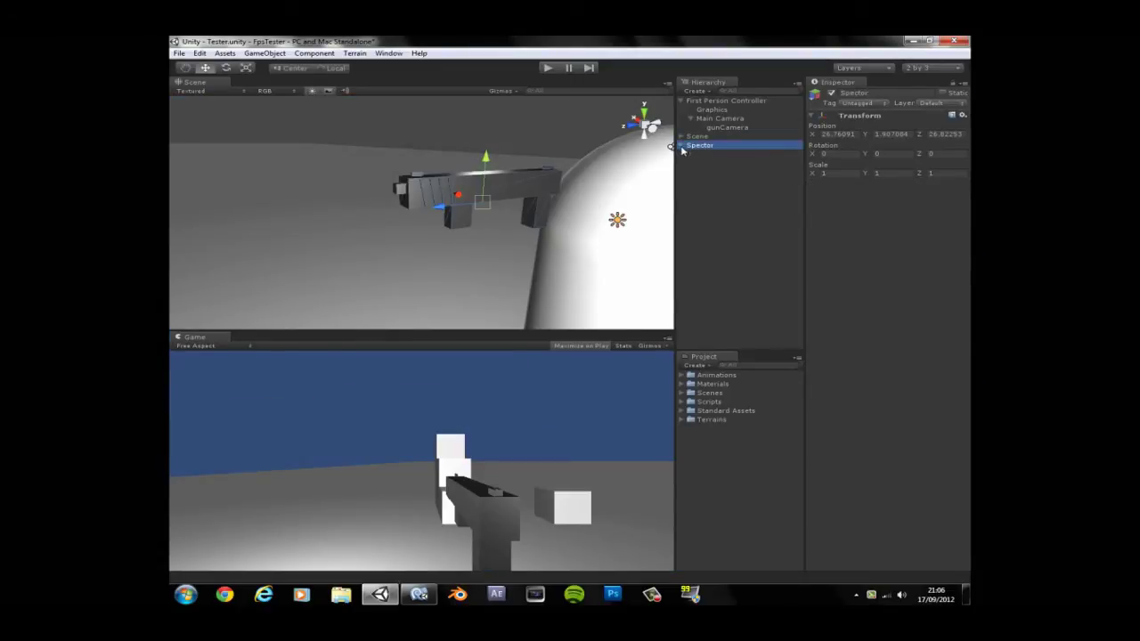
pyautogui.click(547, 68)
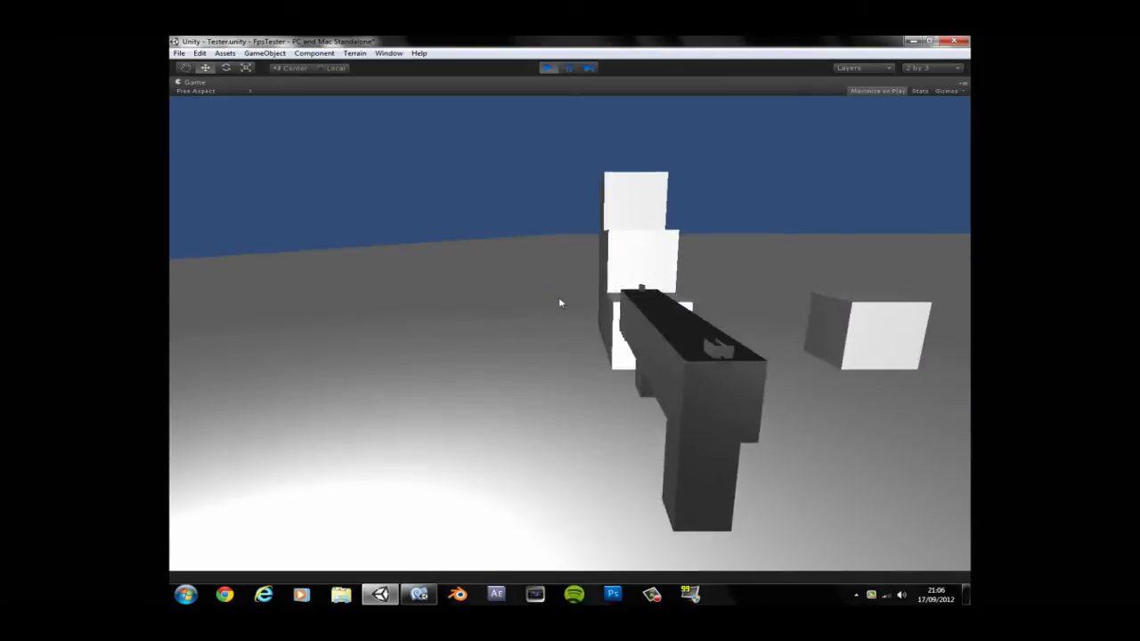
pyautogui.press('s')
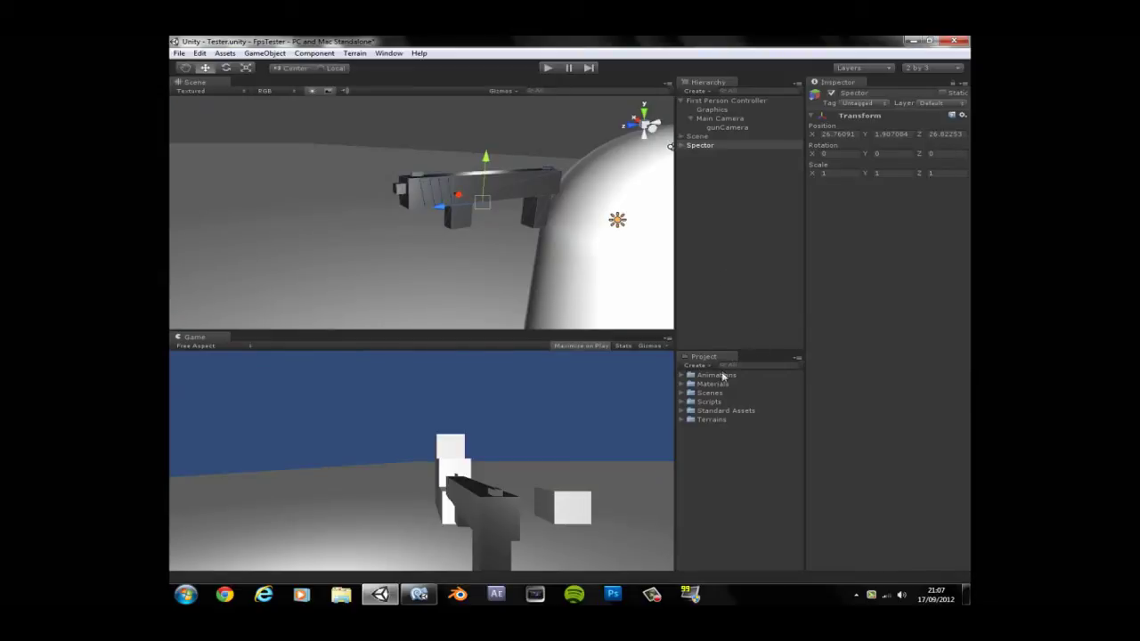
# Create a JavaScript named GunScript in the Scripts folder.
pyautogui.click(684, 403)
pyautogui.click(708, 403)
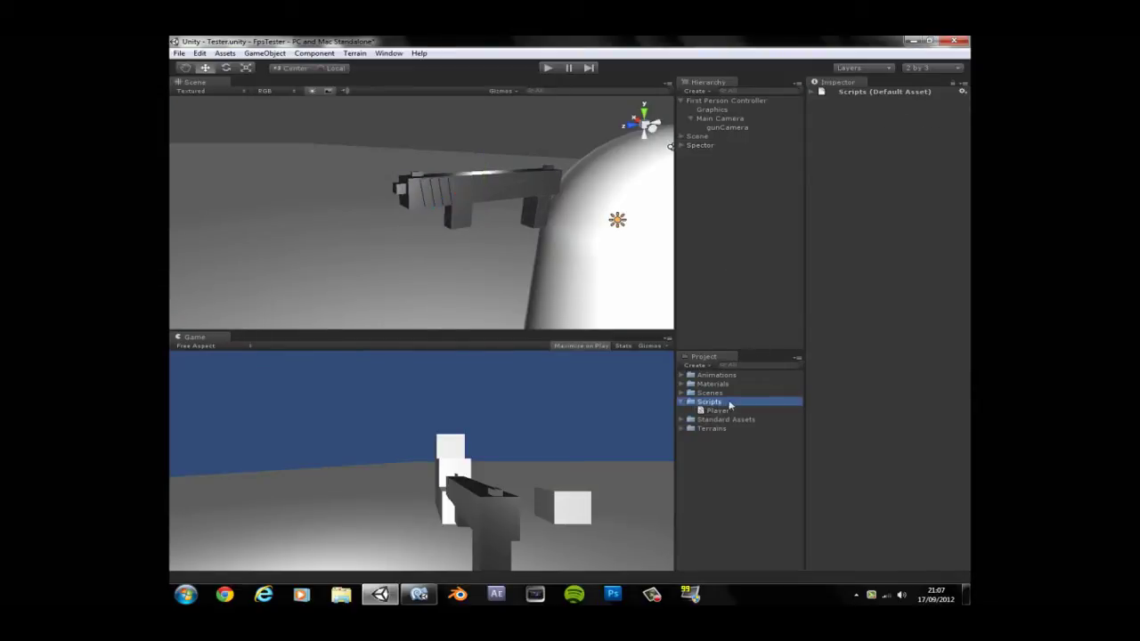
pyautogui.click(694, 366)
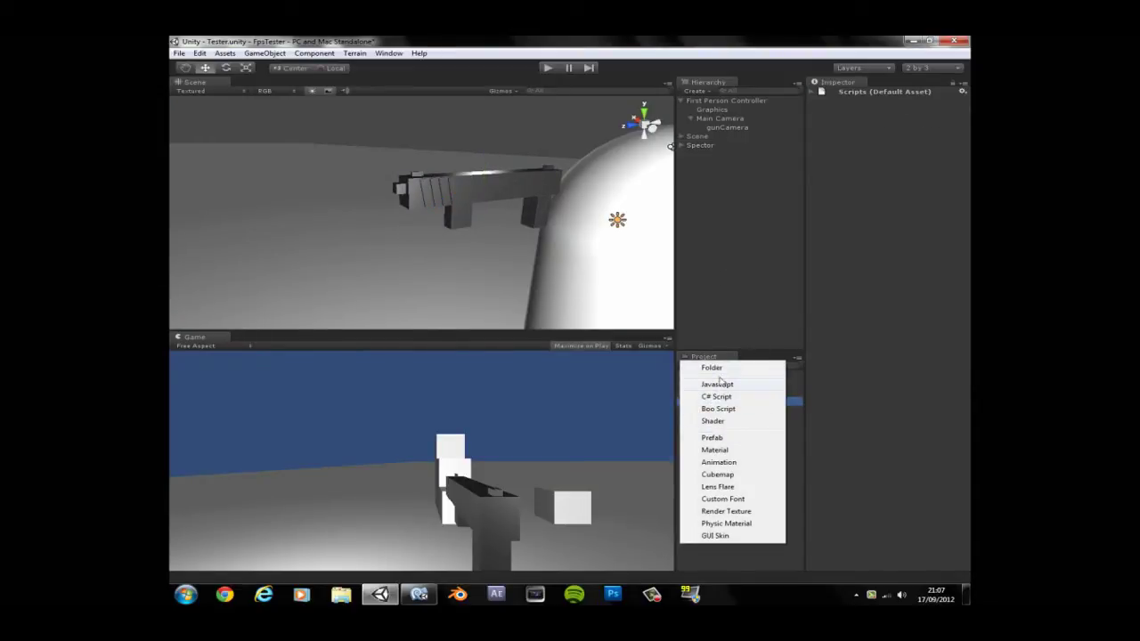
pyautogui.click(726, 388)
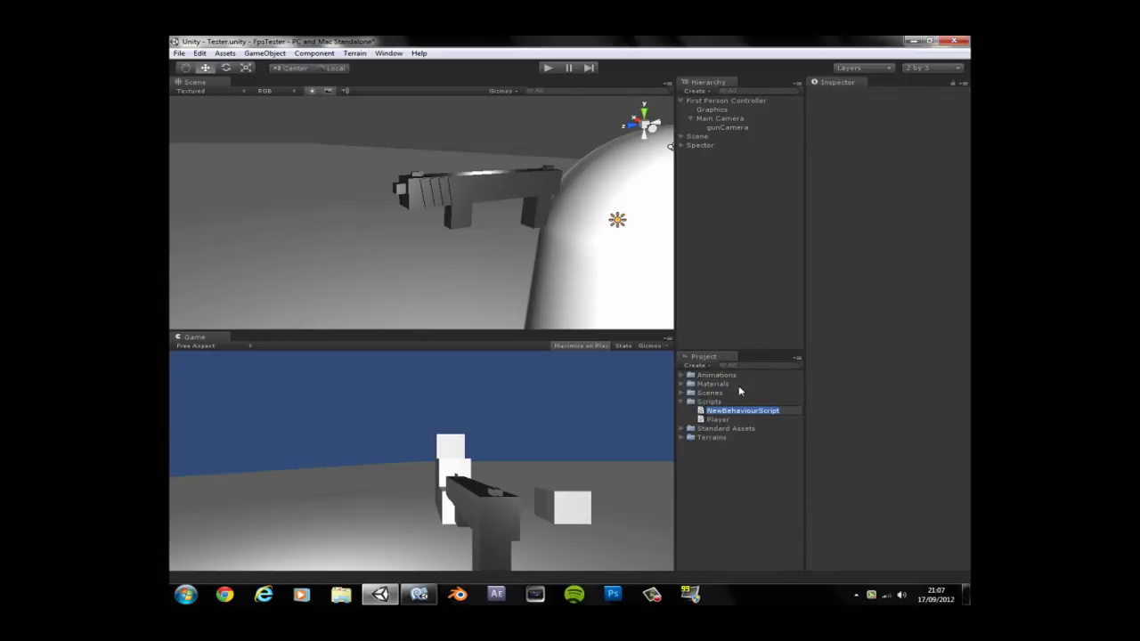
pyautogui.write('PLay')
pyautogui.click(744, 411)
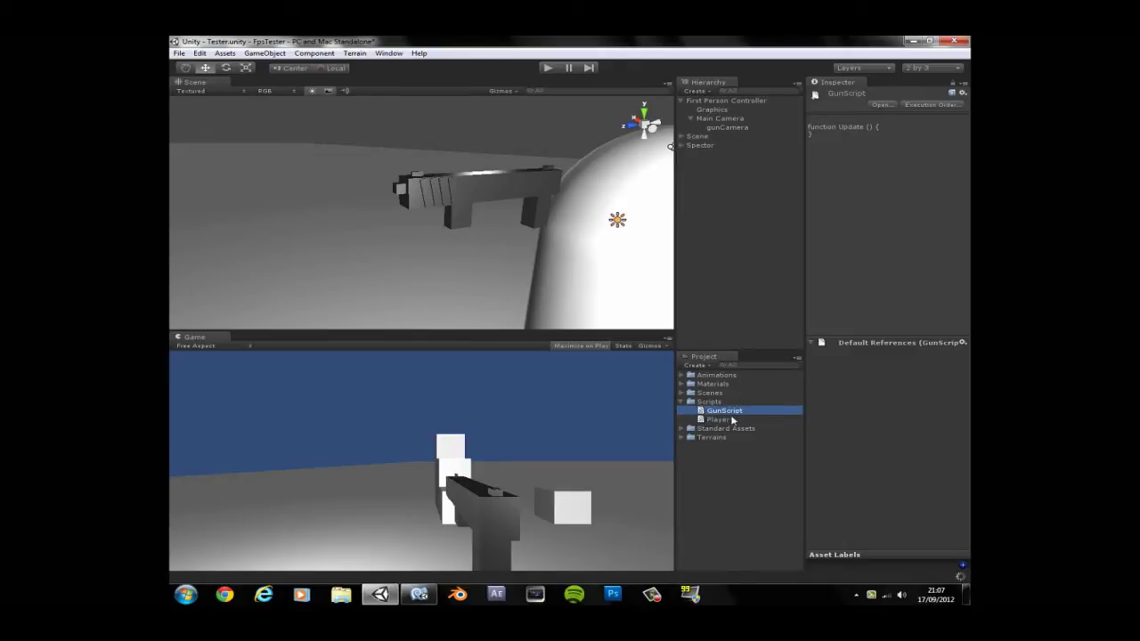
# Open GunScript from the Scripts folder in MonoDevelop for editing.
pyautogui.doubleClick(721, 416)
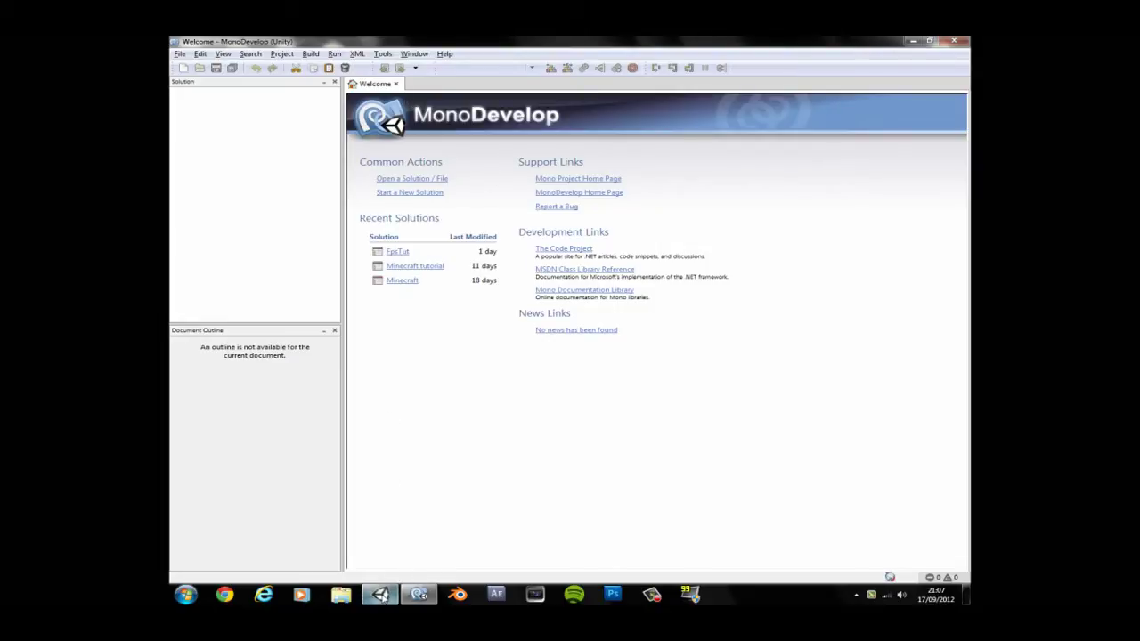
pyautogui.click(379, 595)
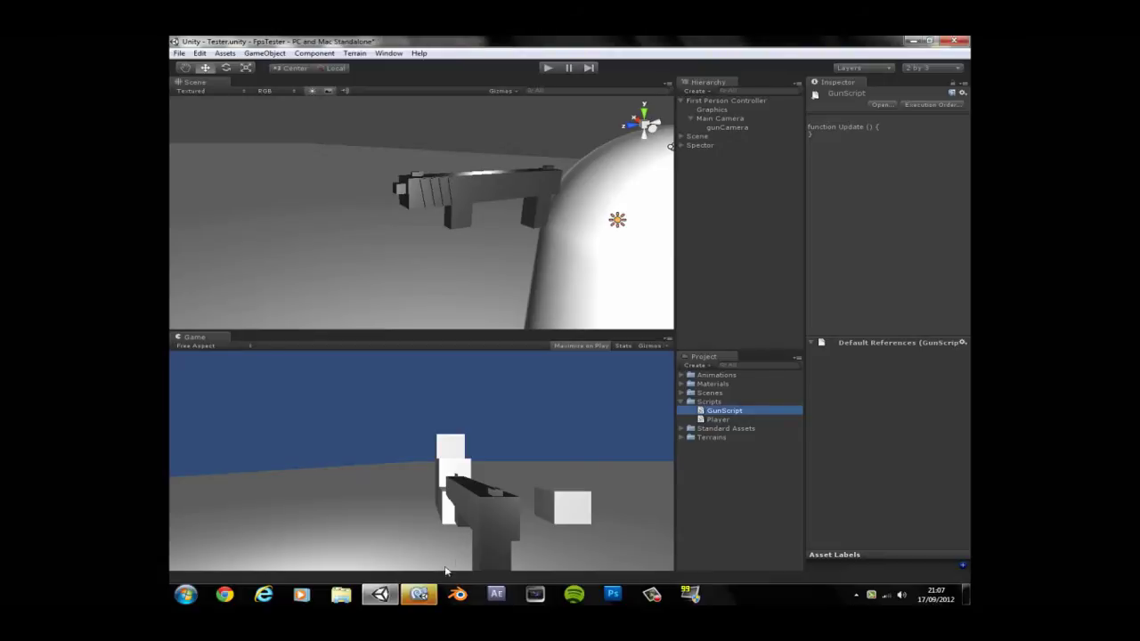
pyautogui.click(418, 594)
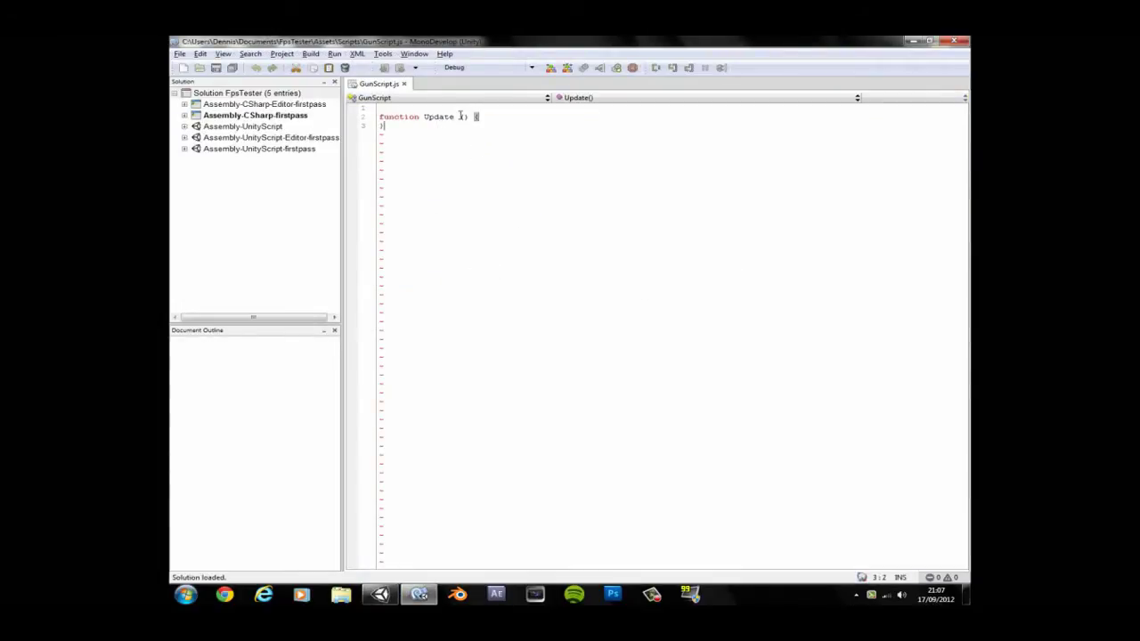
# Put the Update function's opening brace on its own line and add blank lines inside its body and above the function.
pyautogui.click(478, 117)
pyautogui.press('Return')
pyautogui.click(385, 125)
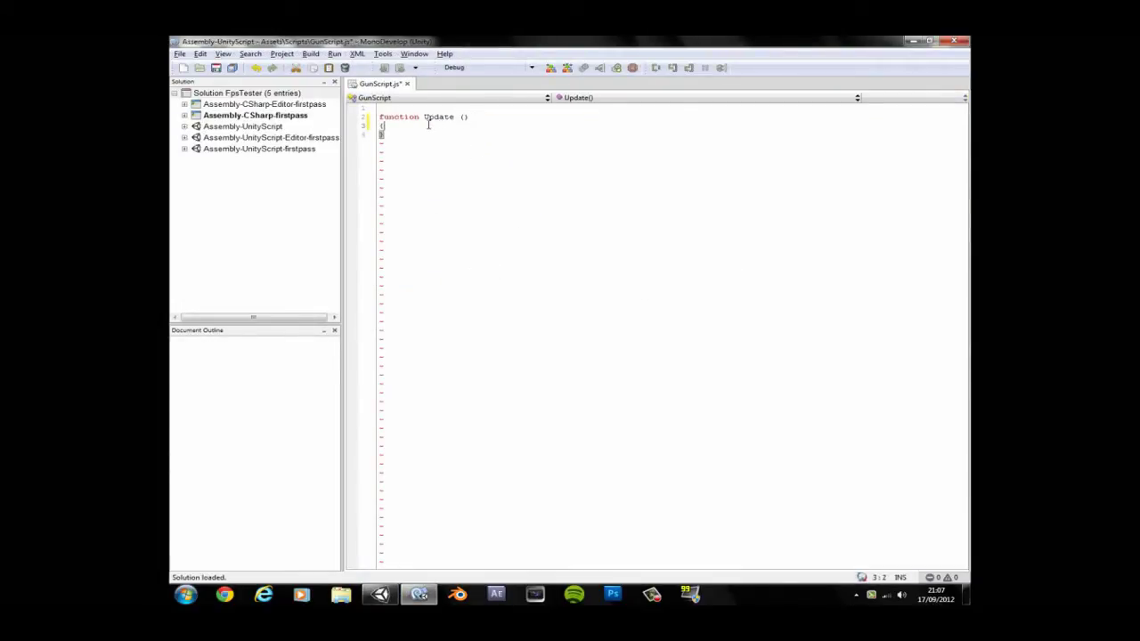
pyautogui.press('Return')
pyautogui.press('Return')
pyautogui.press('Return')
pyautogui.click(404, 102)
pyautogui.click(405, 108)
pyautogui.press('Return')
pyautogui.press('Return')
pyautogui.press('Return')
pyautogui.click(384, 117)
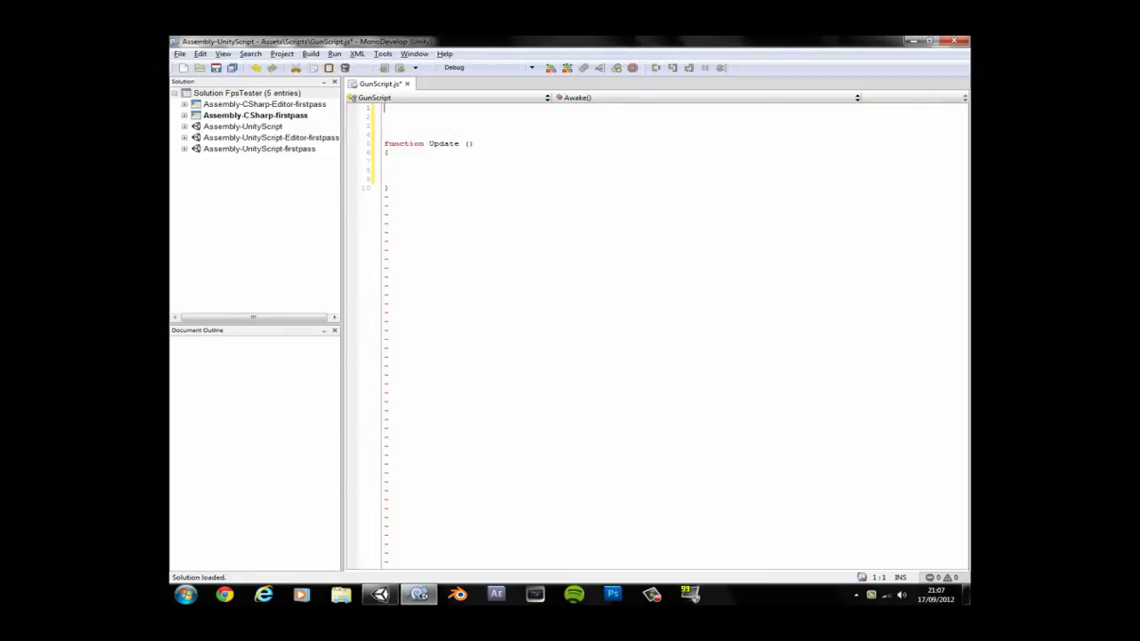
# Declare "var PlayerTransform : Transform;" on the first line of GunScript and save the script.
pyautogui.write('r Player')
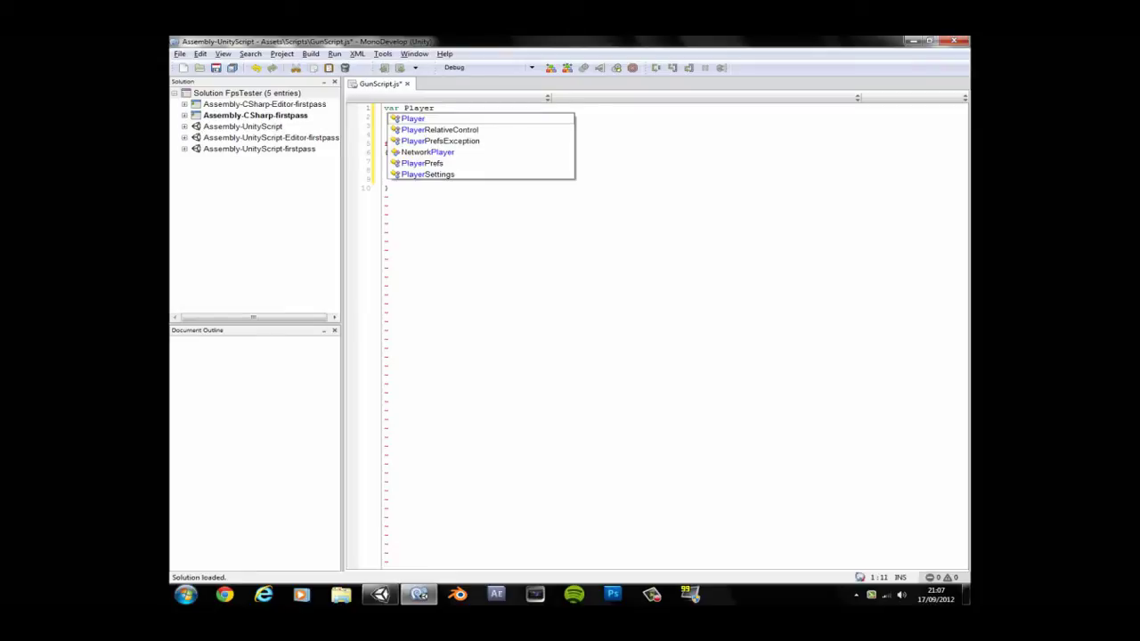
pyautogui.write('Transform')
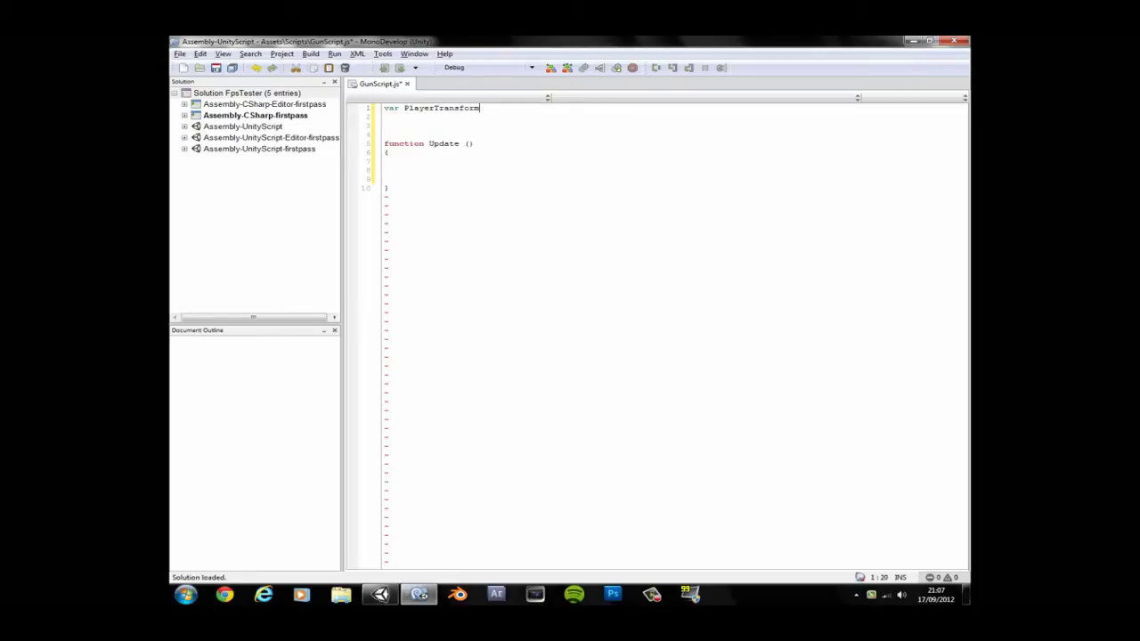
pyautogui.press('BackSpace')
pyautogui.press('BackSpace')
pyautogui.press('BackSpace')
pyautogui.press('BackSpace')
pyautogui.press('BackSpace')
pyautogui.press('BackSpace')
pyautogui.press('BackSpace')
pyautogui.press('BackSpace')
pyautogui.press('BackSpace')
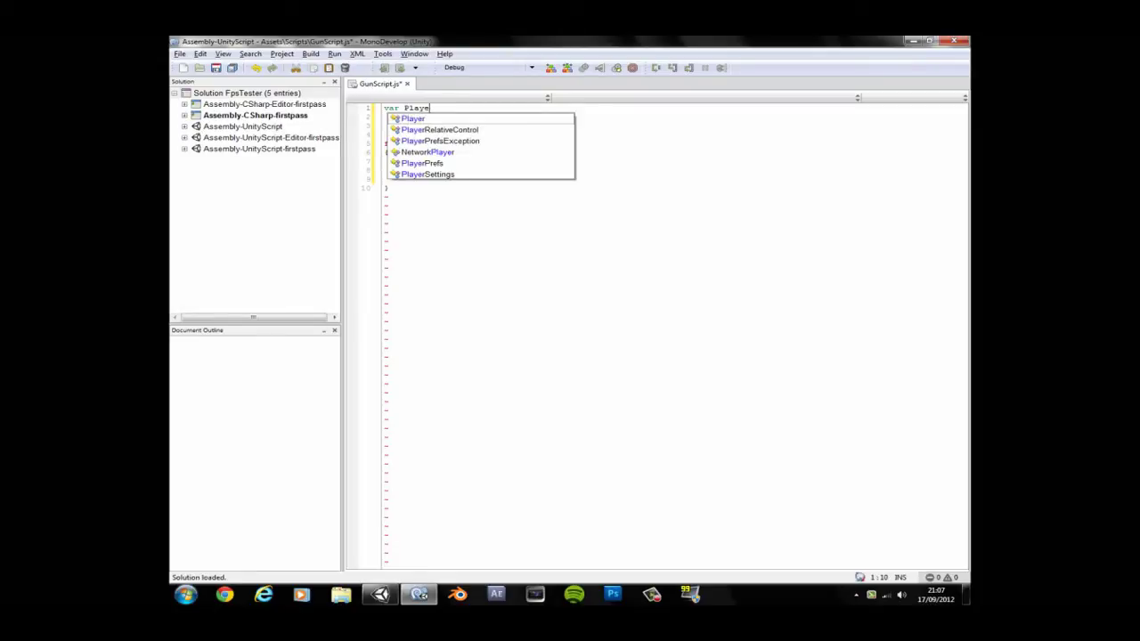
pyautogui.write('rPLayer')
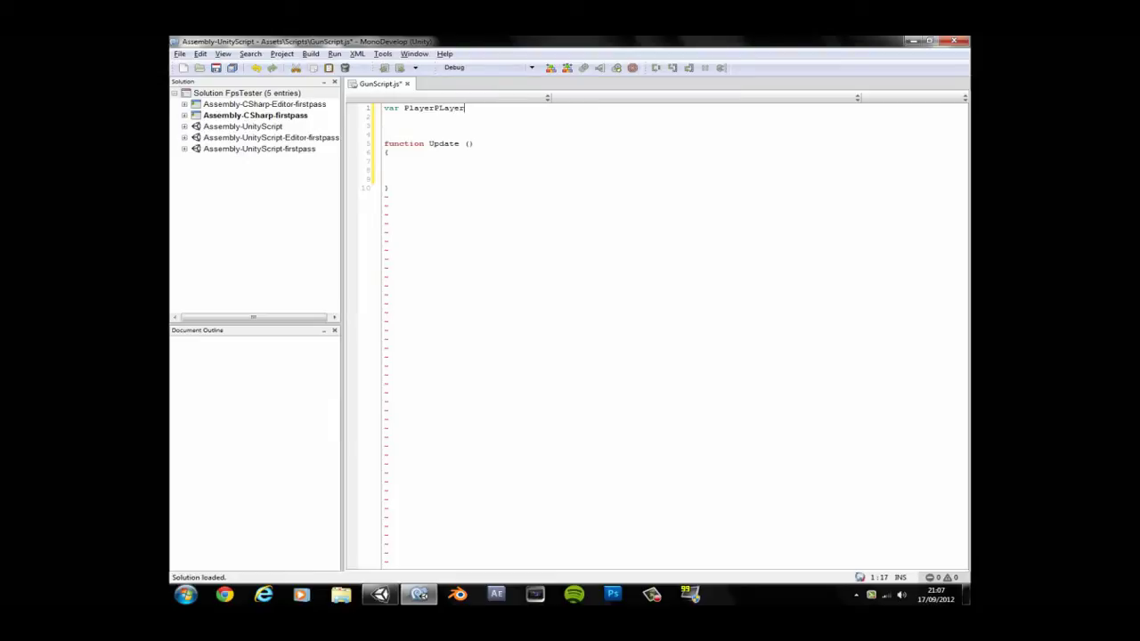
pyautogui.press('BackSpace')
pyautogui.press('BackSpace')
pyautogui.press('BackSpace')
pyautogui.press('BackSpace')
pyautogui.press('BackSpace')
pyautogui.write('Transform : ')
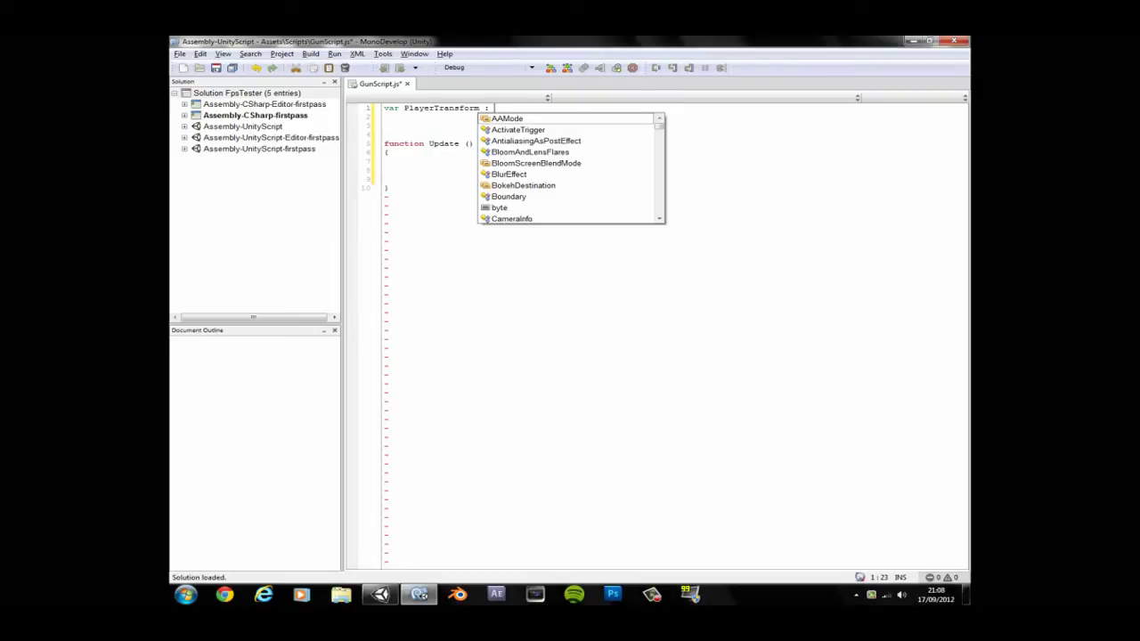
pyautogui.write('Transf')
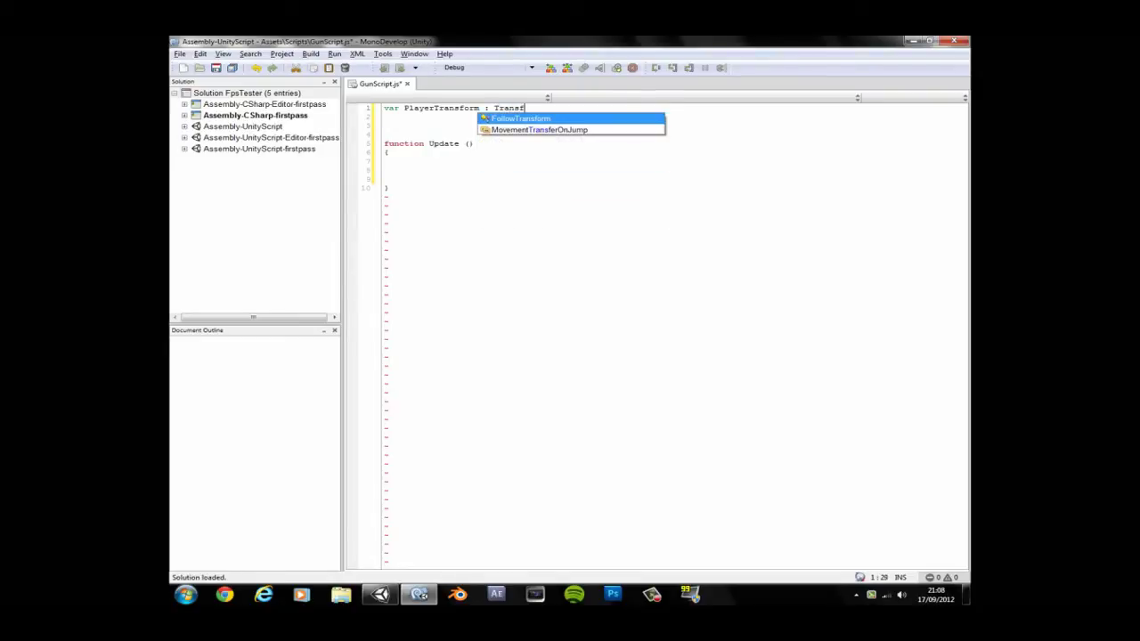
pyautogui.write('orm')
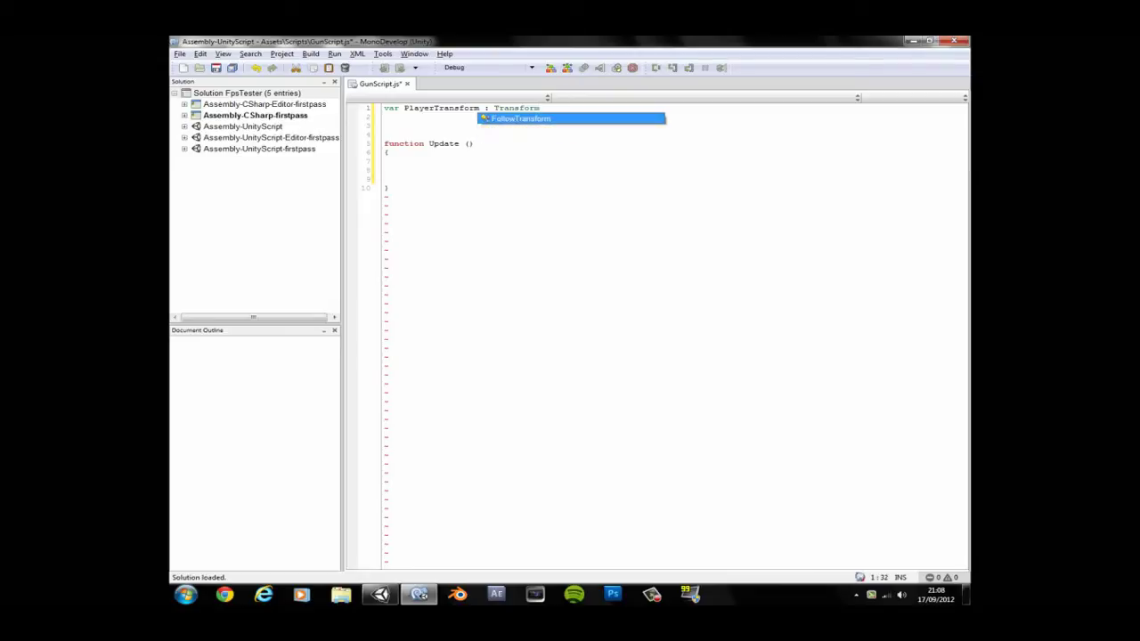
pyautogui.write(';')
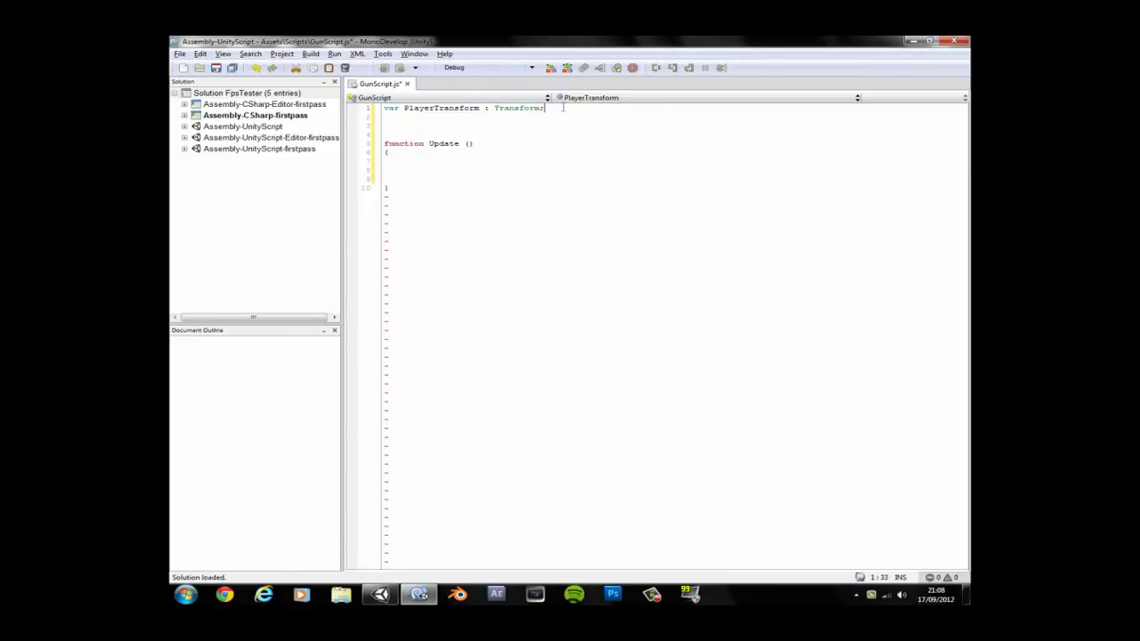
pyautogui.hotkey('ctrl', 's')
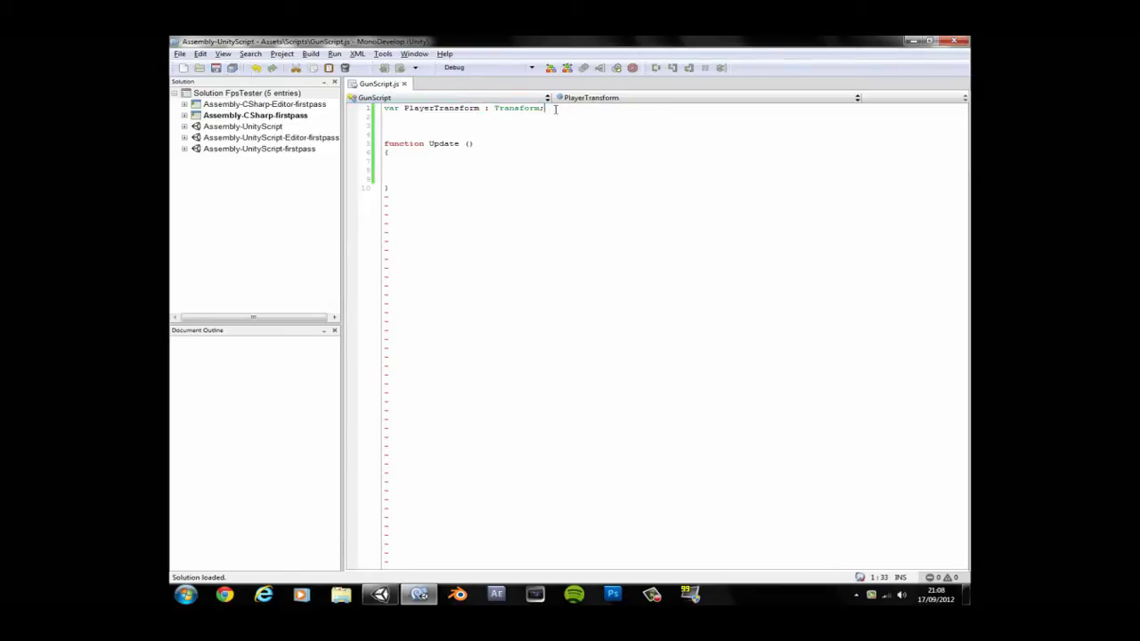
# Declare "var PlayerScript : Player;" directly below the PlayerTransform variable and save the script.
pyautogui.moveTo(397, 107); pyautogui.dragTo(553, 111)
pyautogui.click(569, 112)
pyautogui.press('Return')
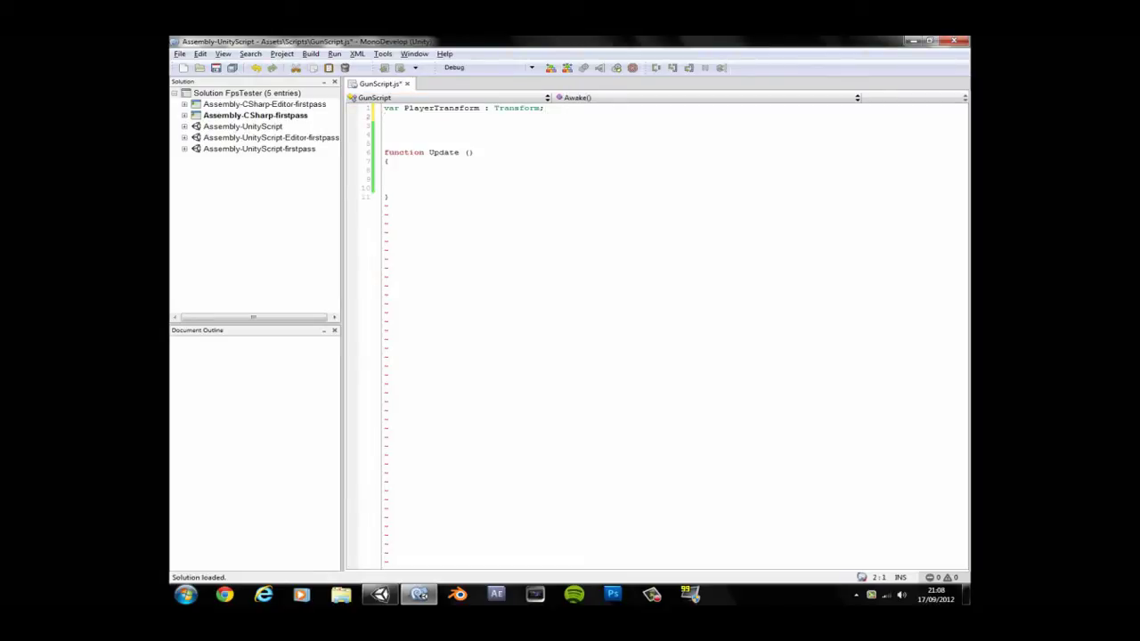
pyautogui.write('var')
pyautogui.write('Player')
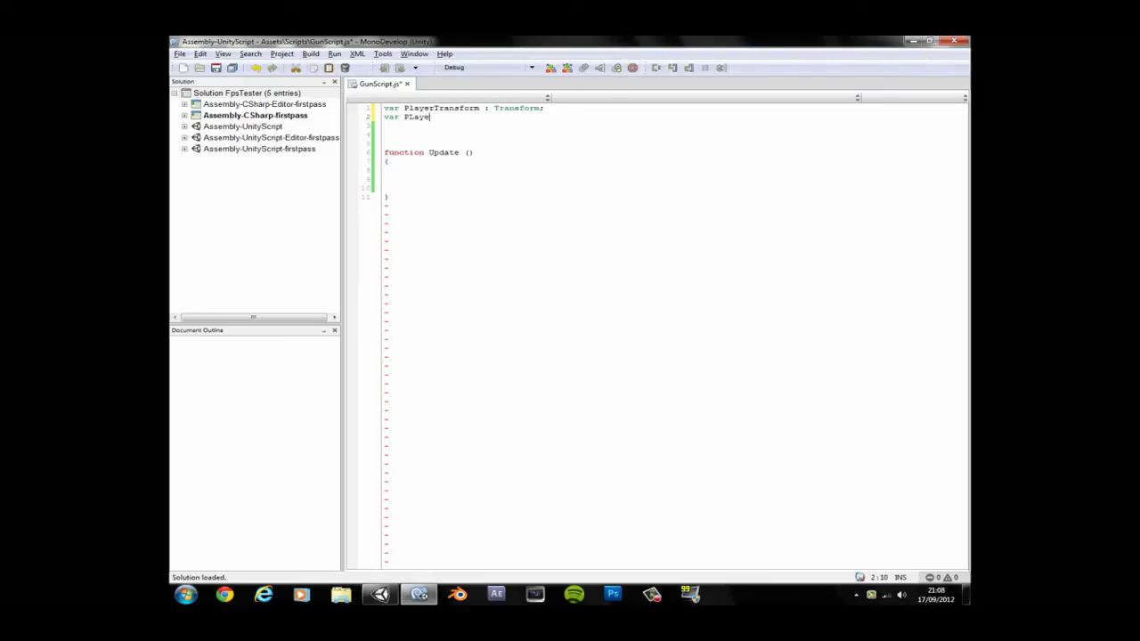
pyautogui.press('BackSpace')
pyautogui.press('BackSpace')
pyautogui.press('BackSpace')
pyautogui.press('BackSpace')
pyautogui.press('BackSpace')
pyautogui.press('BackSpace')
pyautogui.press('BackSpace')
pyautogui.press('BackSpace')
pyautogui.write('ar player')
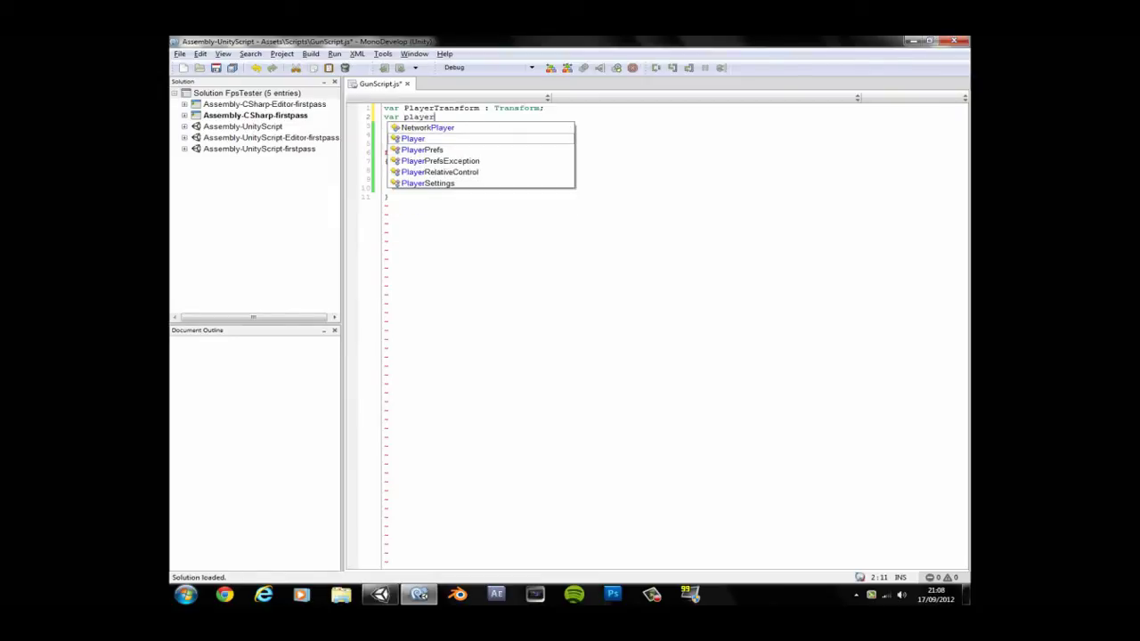
pyautogui.write('Script')
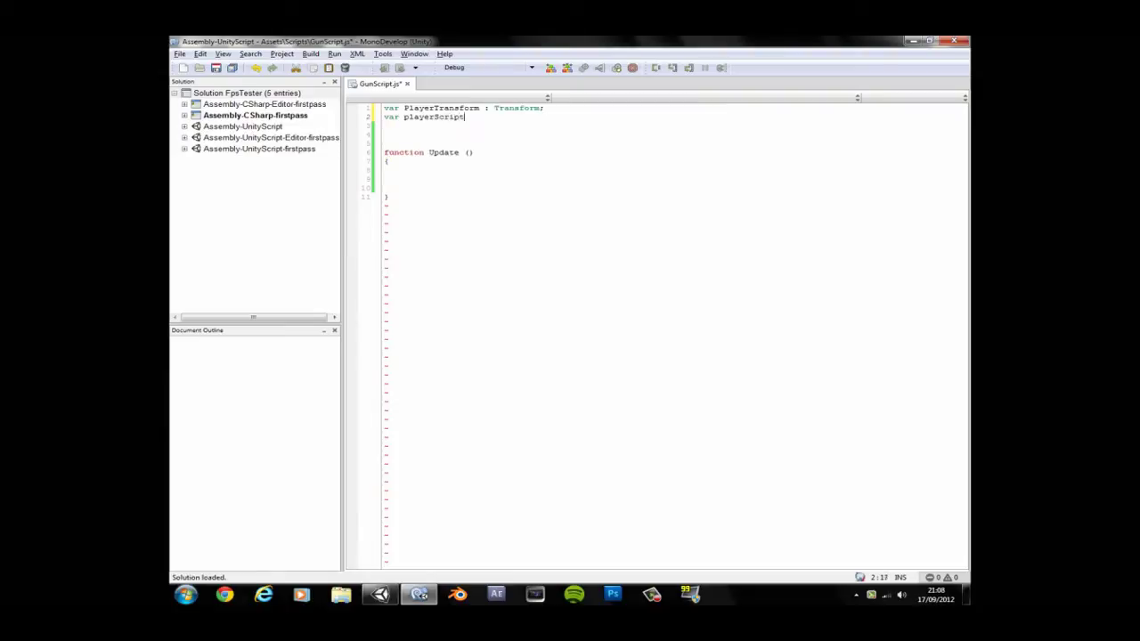
pyautogui.click(413, 117)
pyautogui.press('BackSpace')
pyautogui.write('P')
pyautogui.press('End')
pyautogui.write(': ')
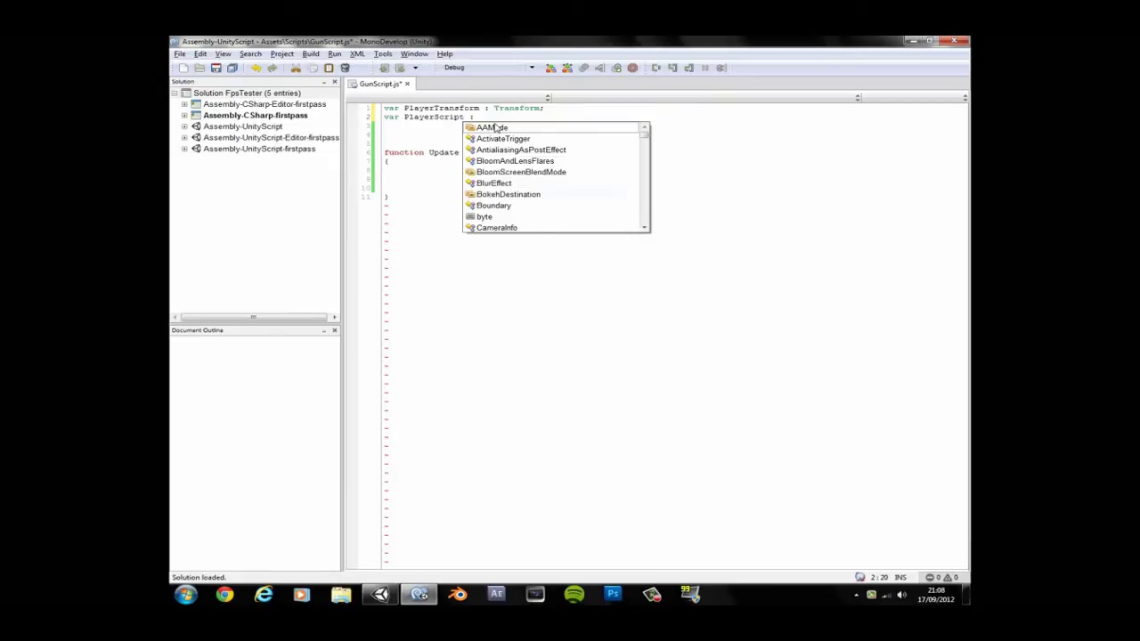
pyautogui.write('Player')
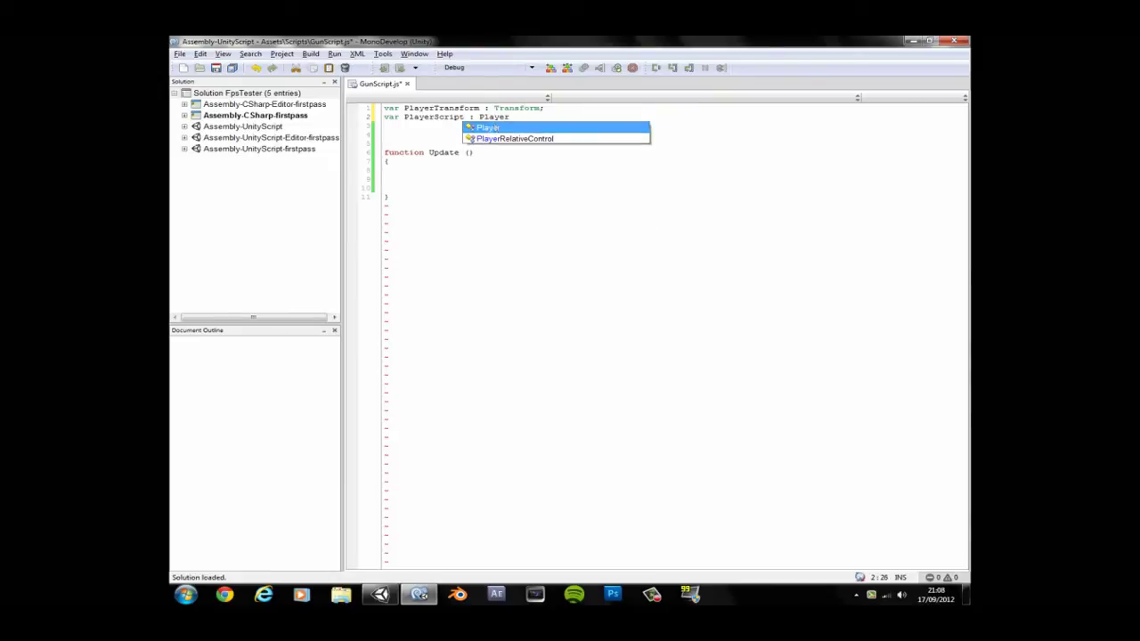
pyautogui.press('Escape')
pyautogui.write('r;')
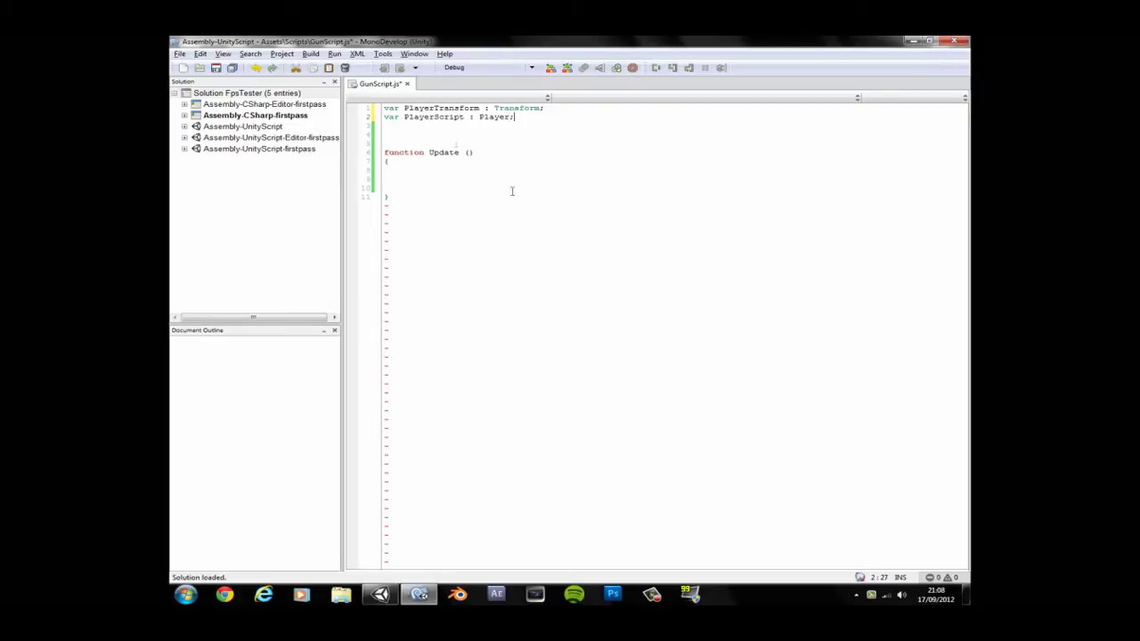
pyautogui.click(232, 68)
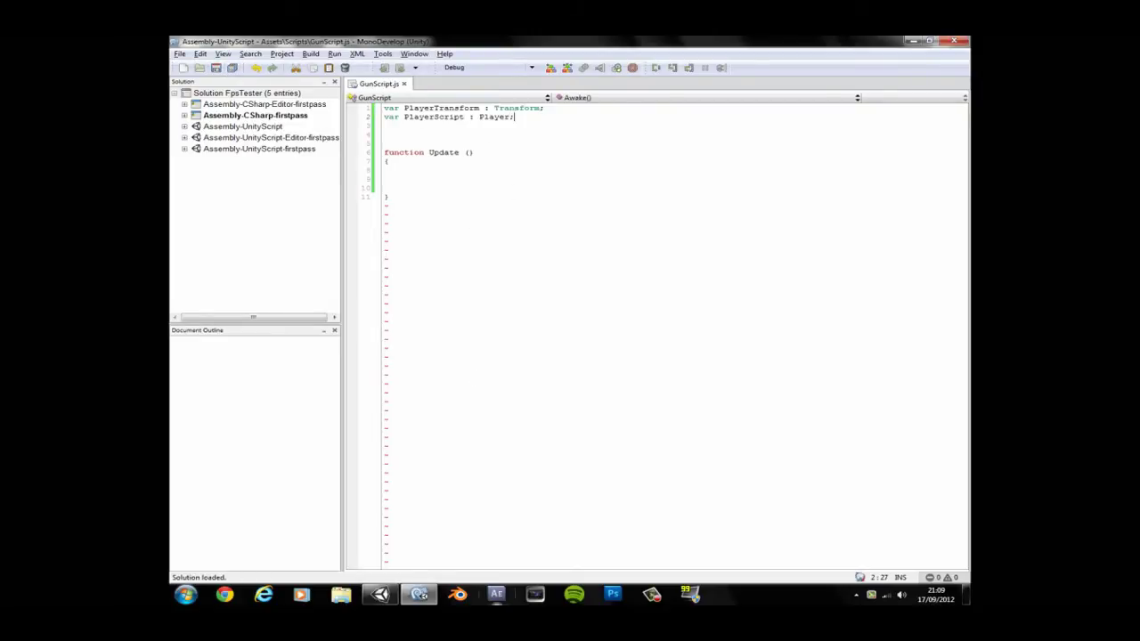
# Open the Player script to view its code, and return to the Player type in GunScript's PlayerScript declaration.
pyautogui.click(380, 594)
pyautogui.doubleClick(724, 420)
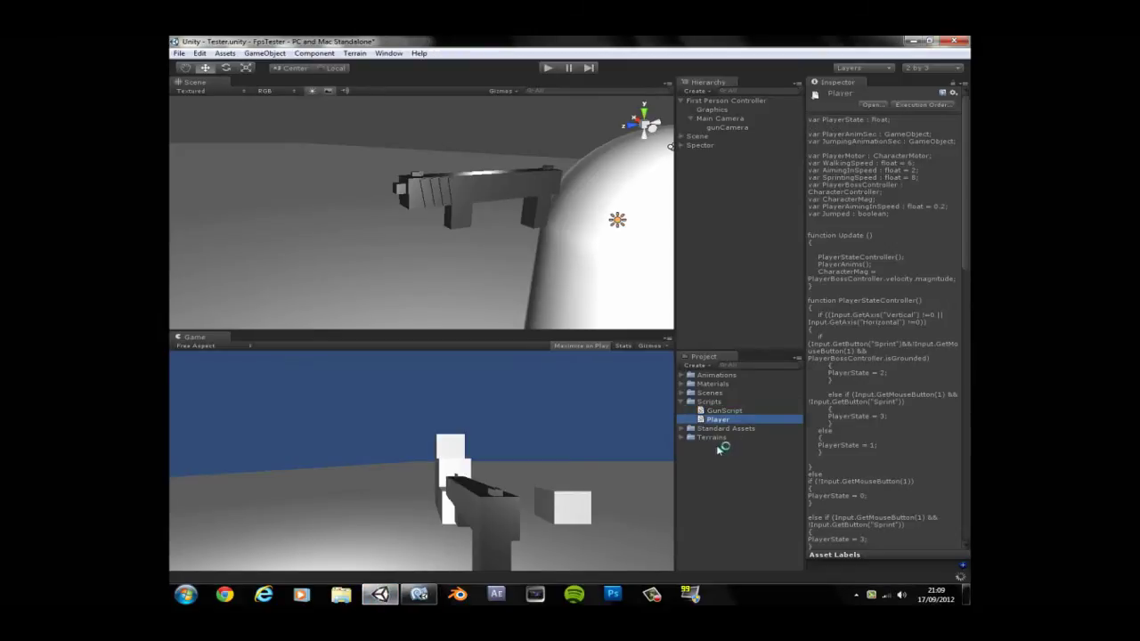
pyautogui.click(380, 594)
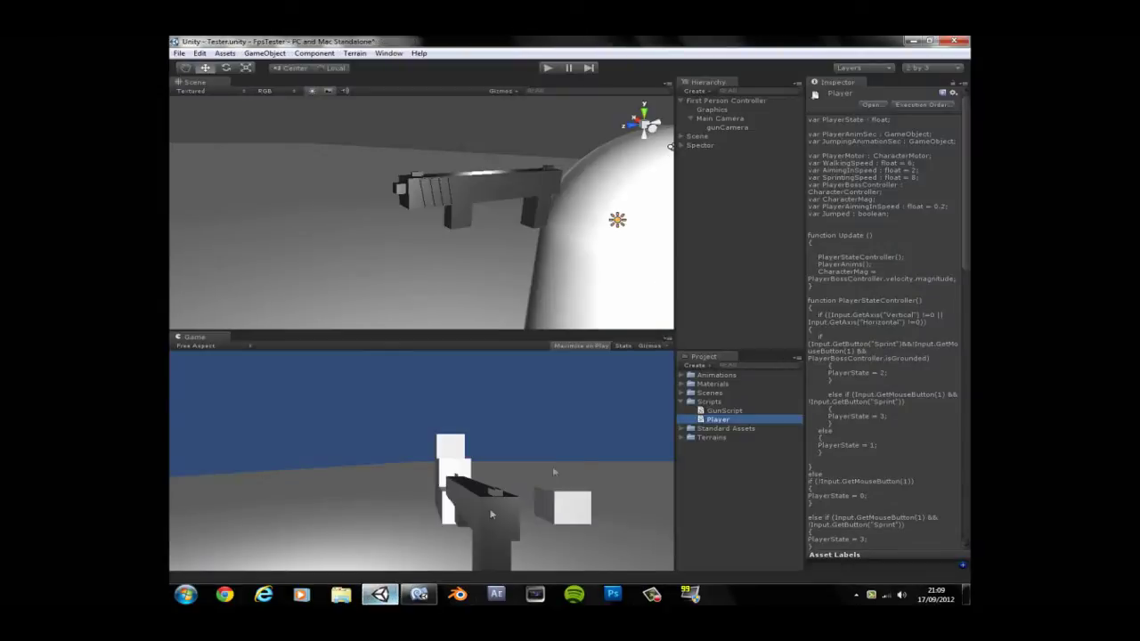
pyautogui.click(419, 594)
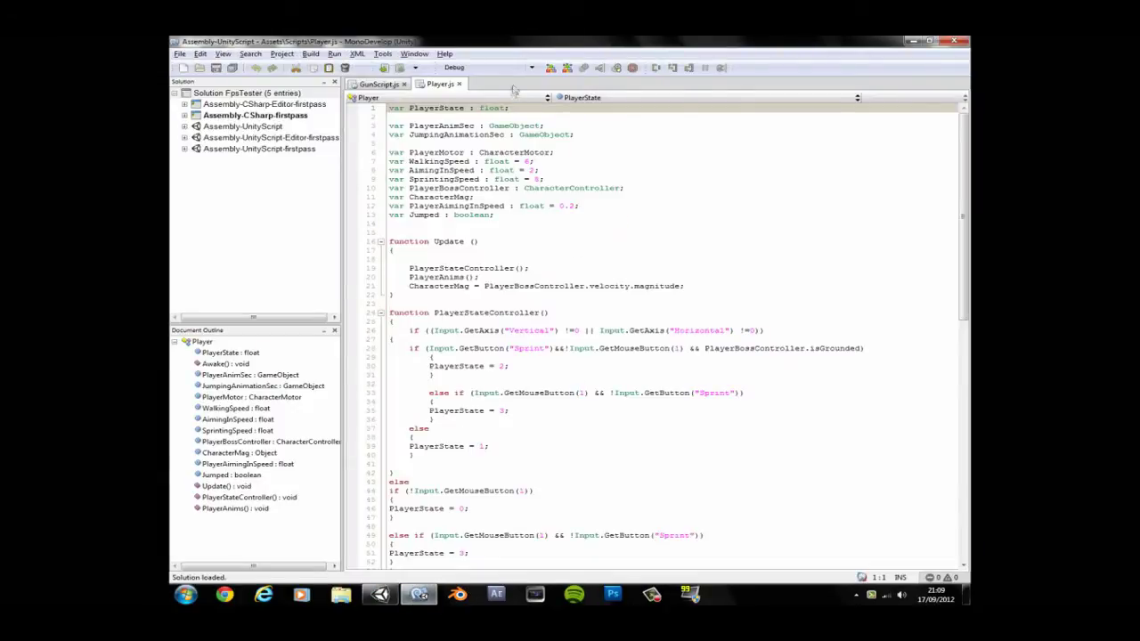
pyautogui.click(521, 145)
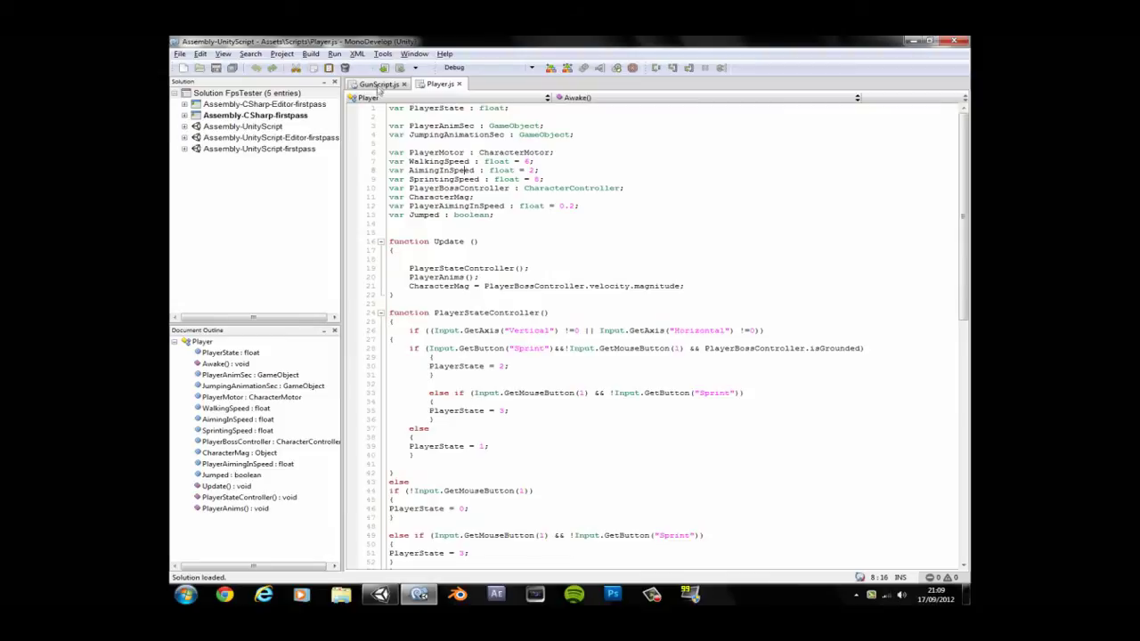
pyautogui.click(378, 84)
pyautogui.moveTo(532, 122); pyautogui.dragTo(474, 122)
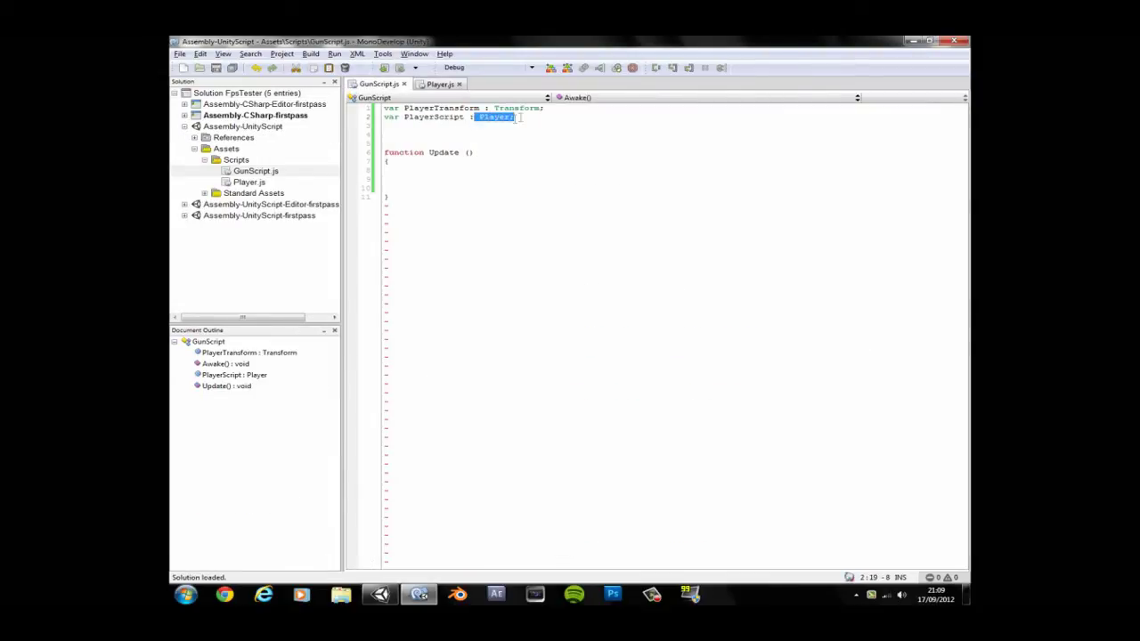
# Declare "var PlayerCamera : GameObject;" below the PlayerScript variable, separated by a blank line.
pyautogui.press('End')
pyautogui.press('Return')
pyautogui.press('Return')
pyautogui.write('v')
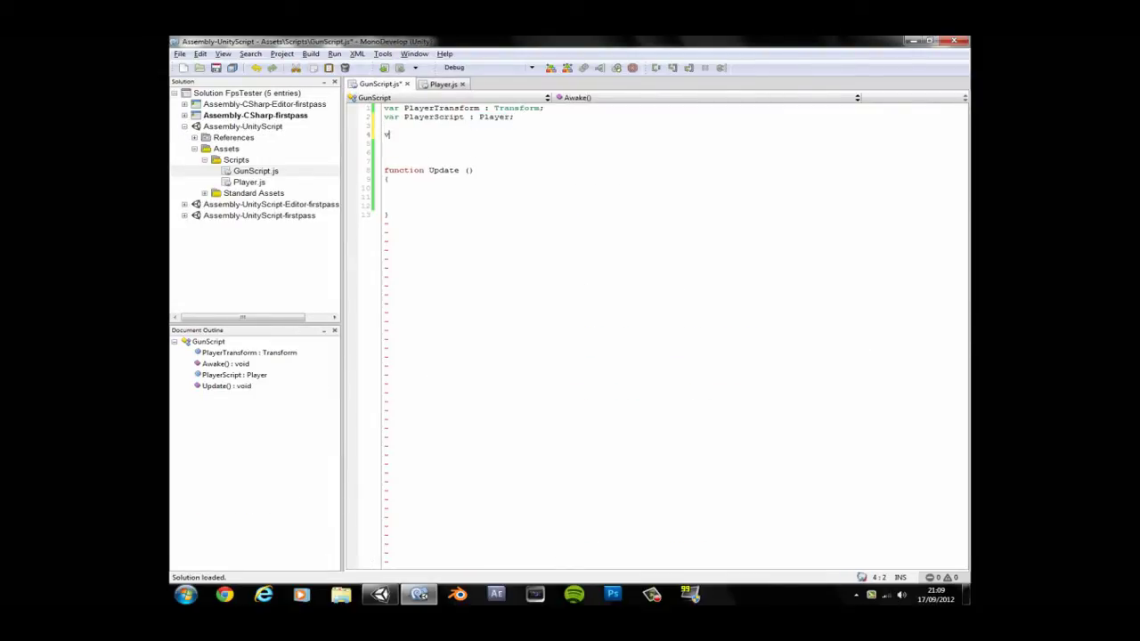
pyautogui.write('ar ')
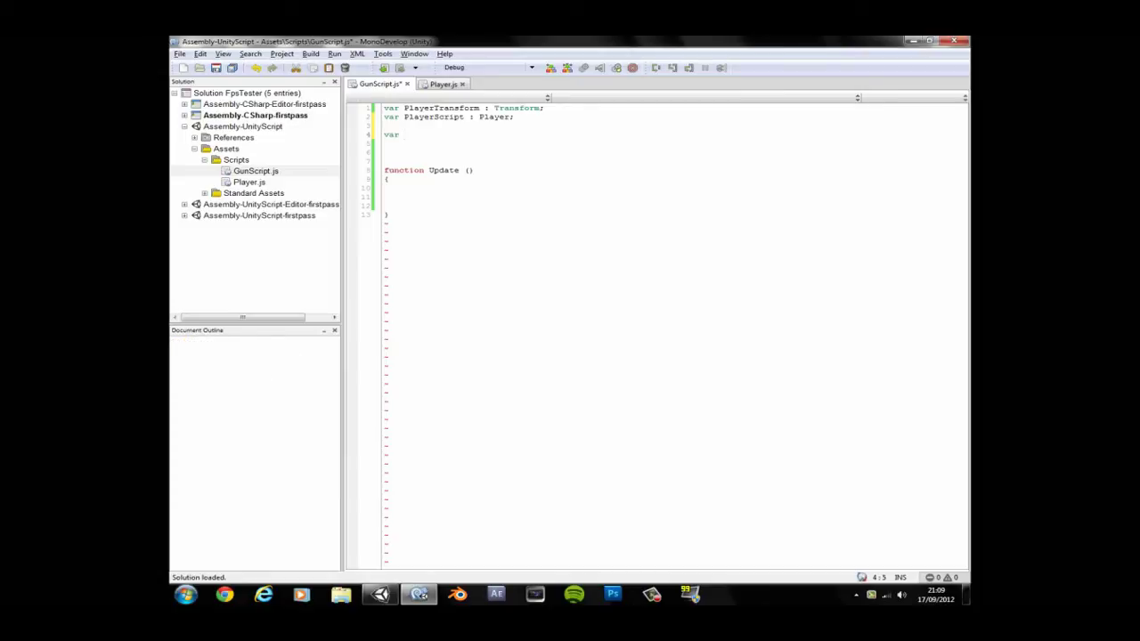
pyautogui.write('Camera')
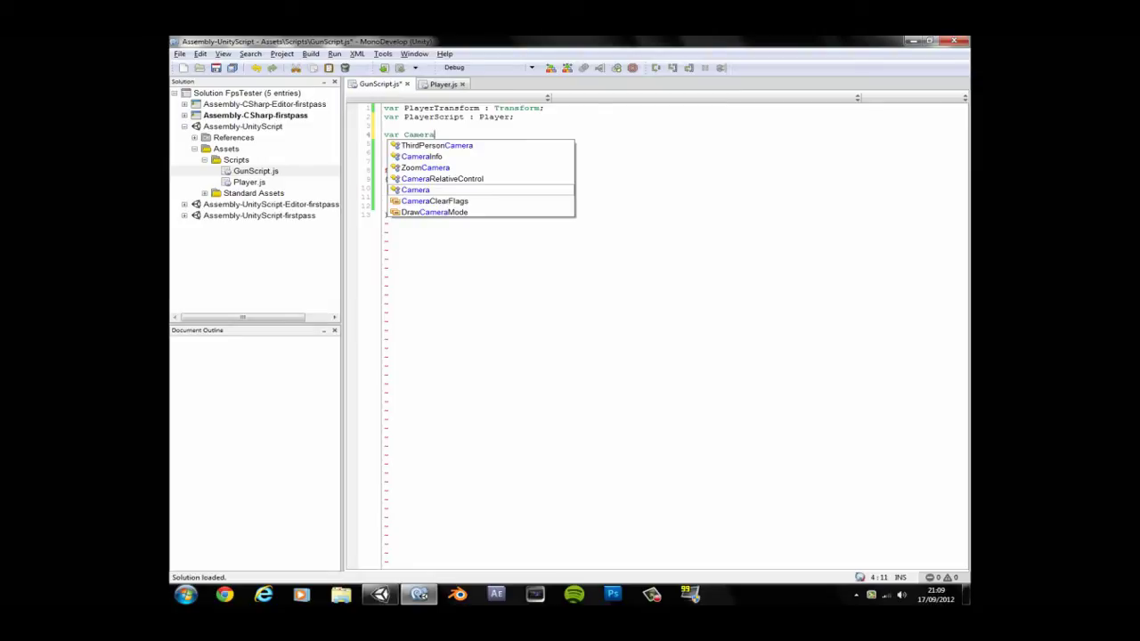
pyautogui.write('O')
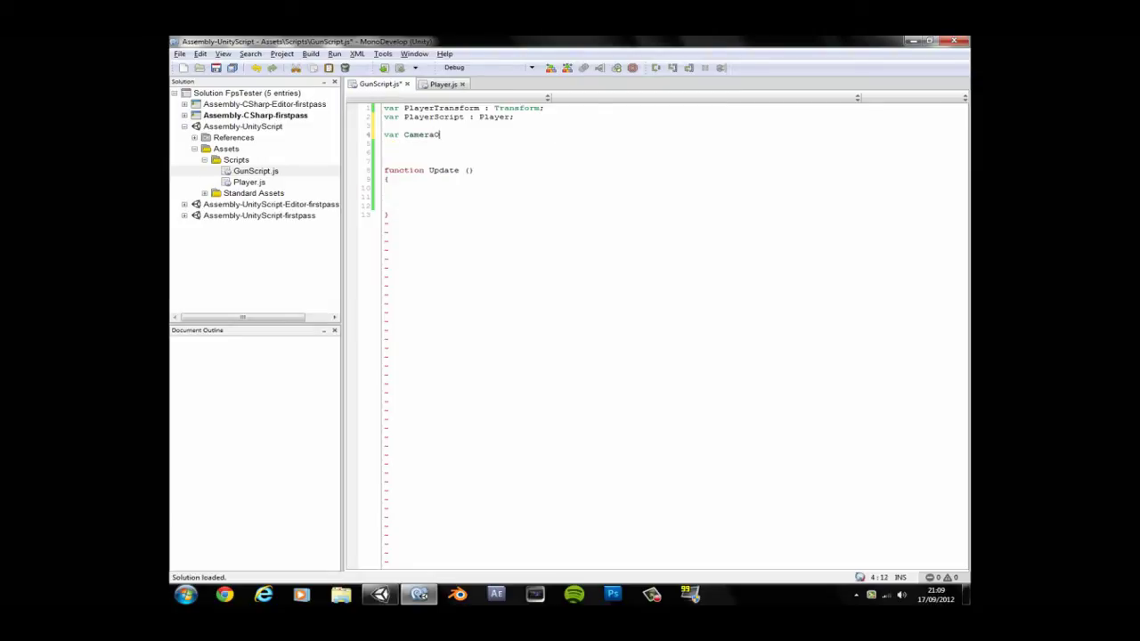
pyautogui.write('bject')
pyautogui.press('BackSpace')
pyautogui.press('BackSpace')
pyautogui.press('BackSpace')
pyautogui.press('BackSpace')
pyautogui.press('BackSpace')
pyautogui.press('BackSpace')
pyautogui.press('BackSpace')
pyautogui.press('BackSpace')
pyautogui.press('BackSpace')
pyautogui.press('BackSpace')
pyautogui.press('BackSpace')
pyautogui.write('PlayerCamera : GameObject')
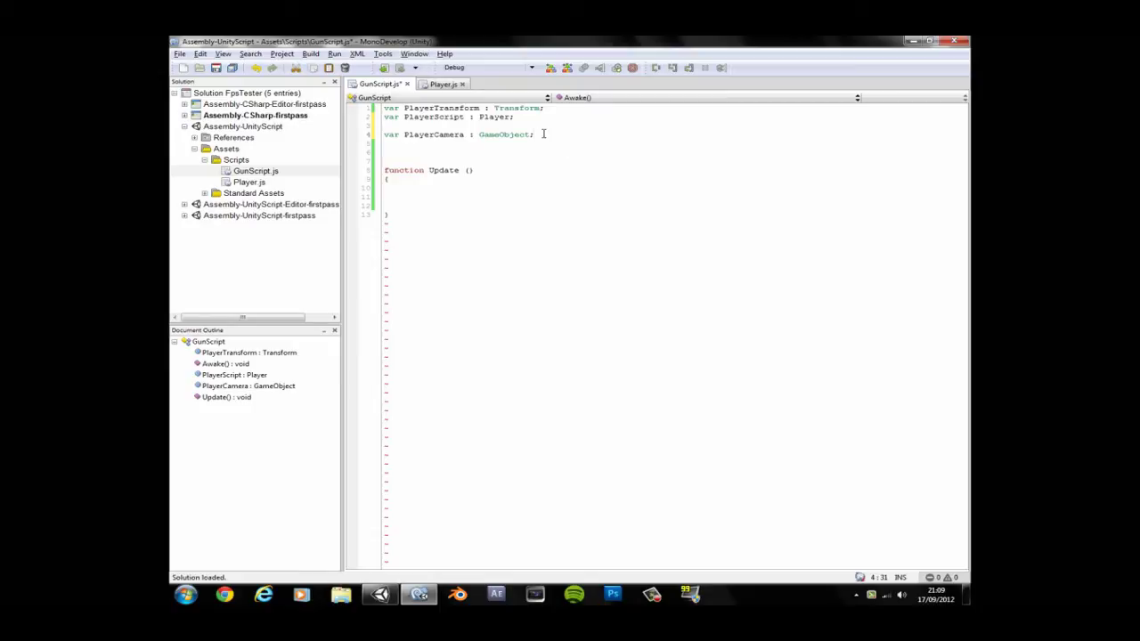
pyautogui.press('Return')
pyautogui.press('Return')
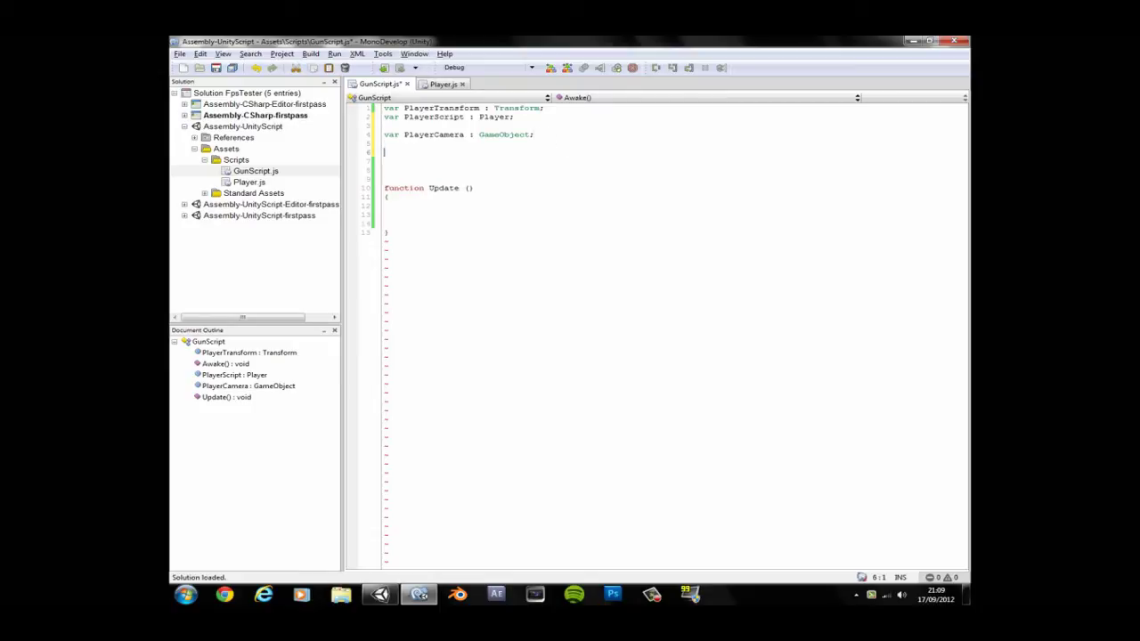
pyautogui.write('//Targets')
pyautogui.press('Return')
pyautogui.press('Return')
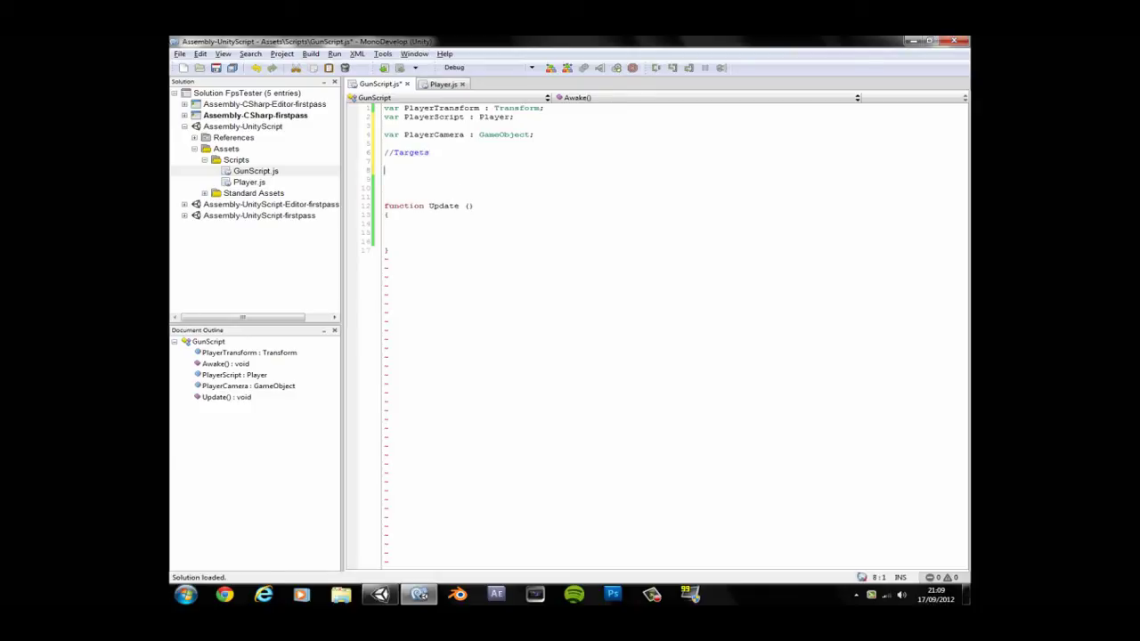
pyautogui.write('@hide')
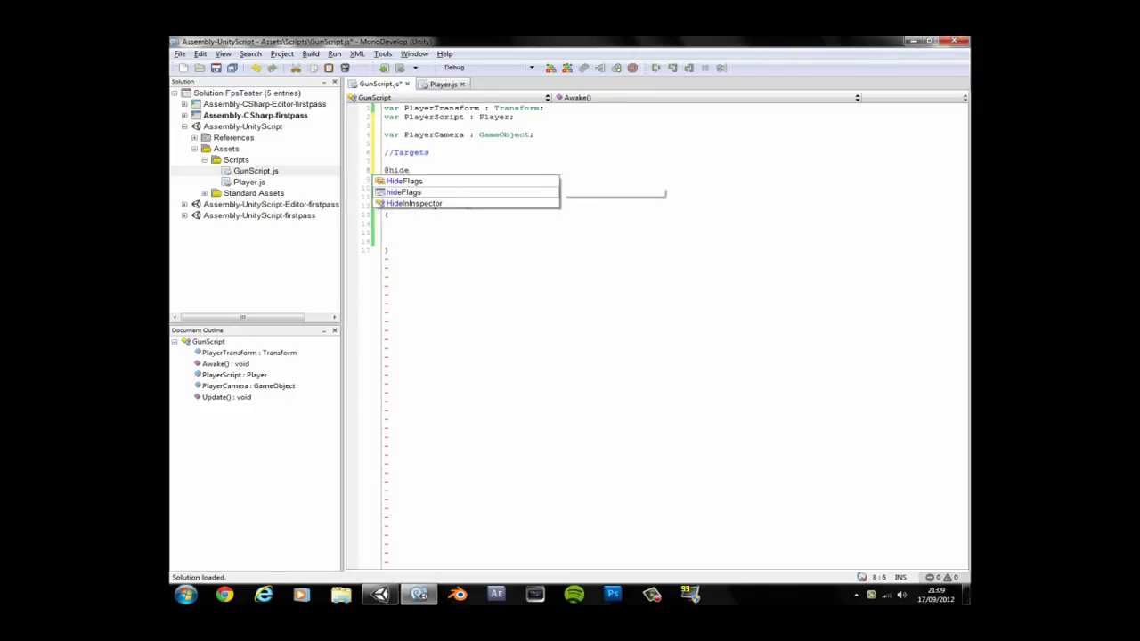
pyautogui.press('Down')
pyautogui.press('Down')
pyautogui.press('Return')
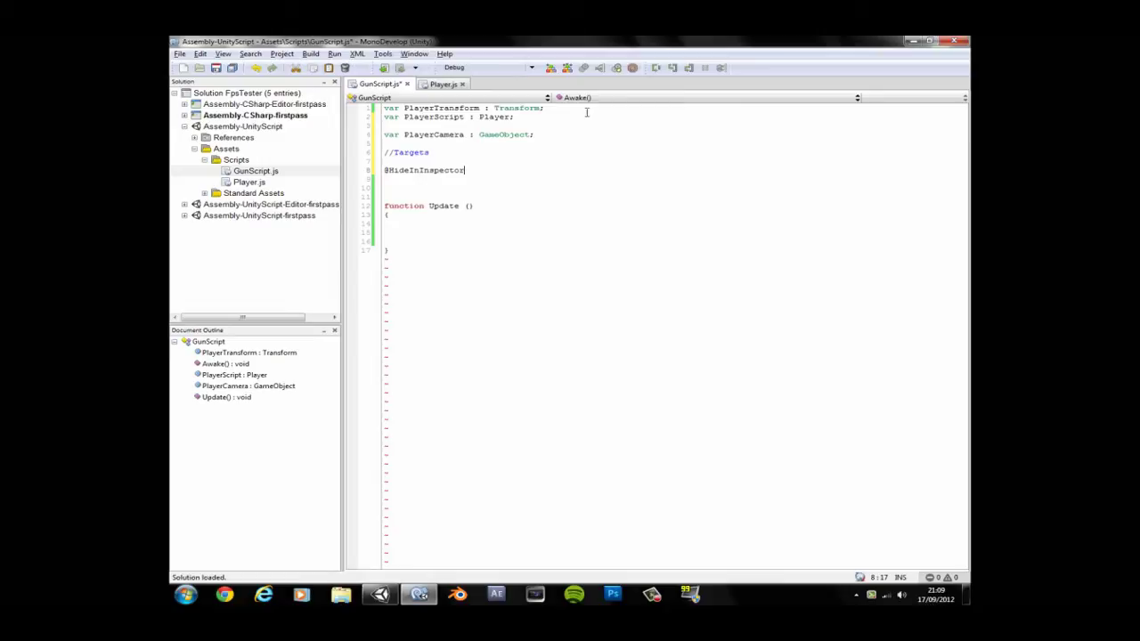
# Switch to Unity and examine the gunCamera and the First Person Controller's FPSInput Controller and Character Motor settings.
pyautogui.click(381, 594)
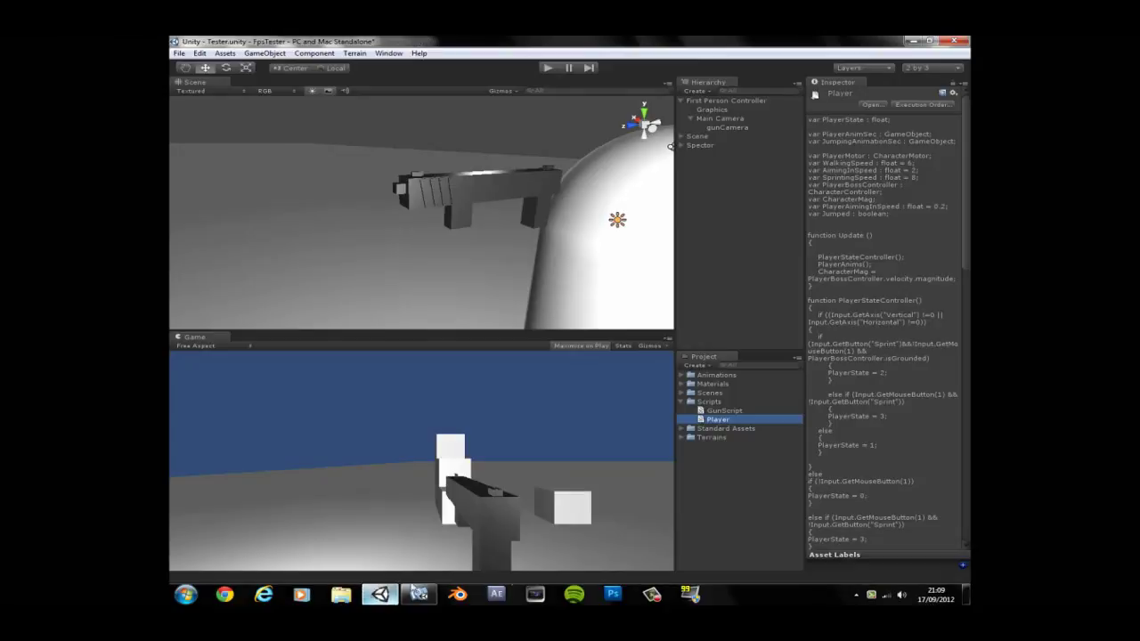
pyautogui.click(727, 127)
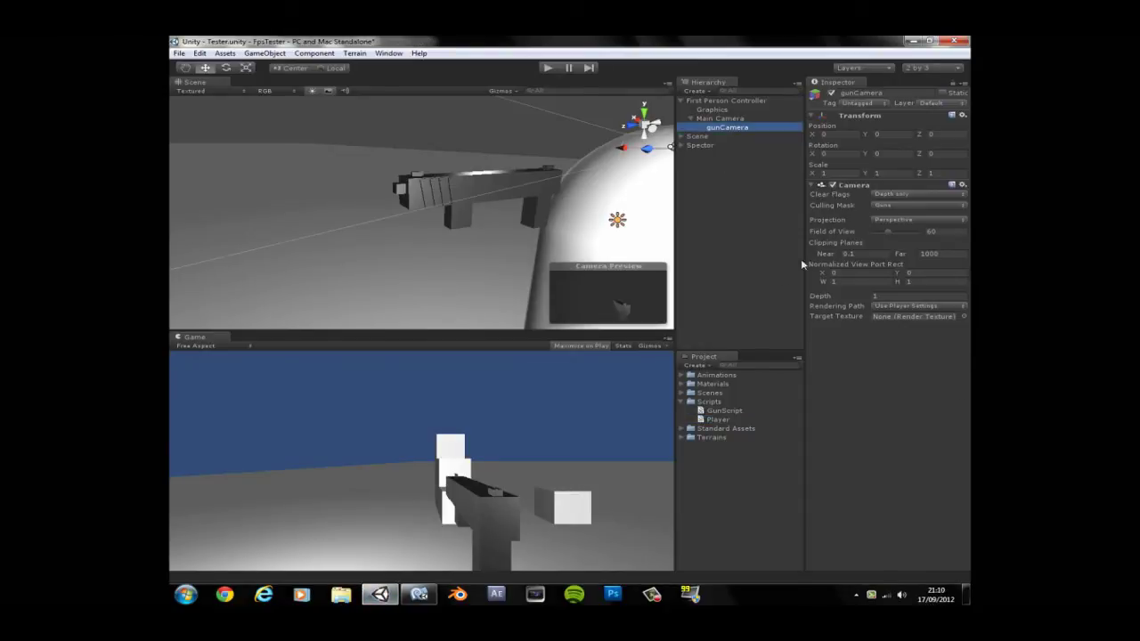
pyautogui.click(745, 119)
pyautogui.click(742, 110)
pyautogui.click(742, 102)
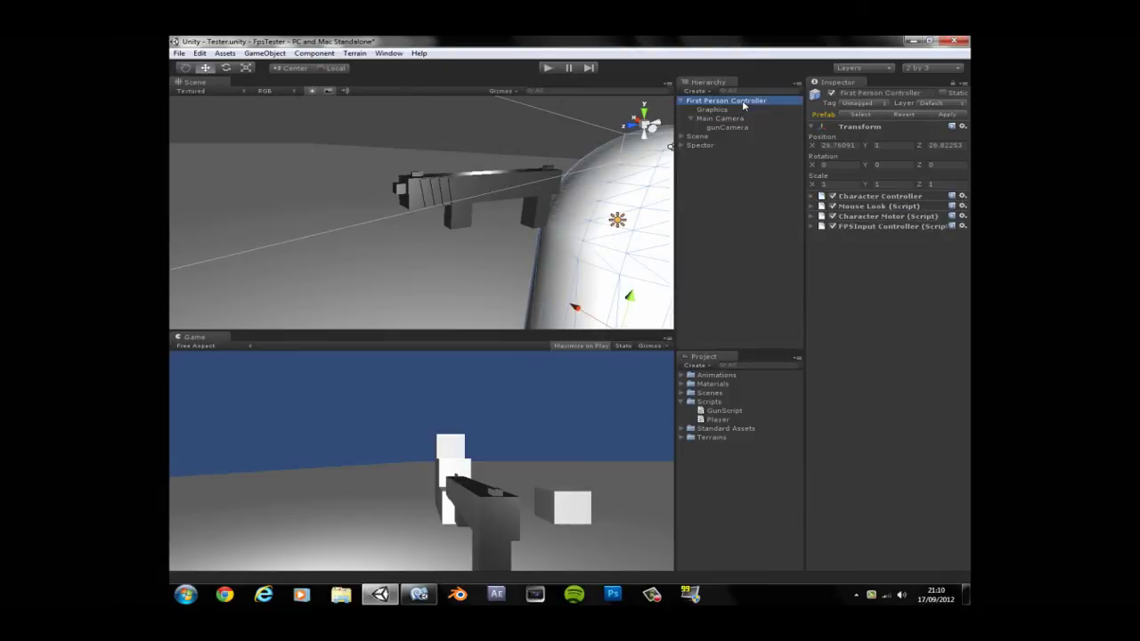
pyautogui.click(909, 228)
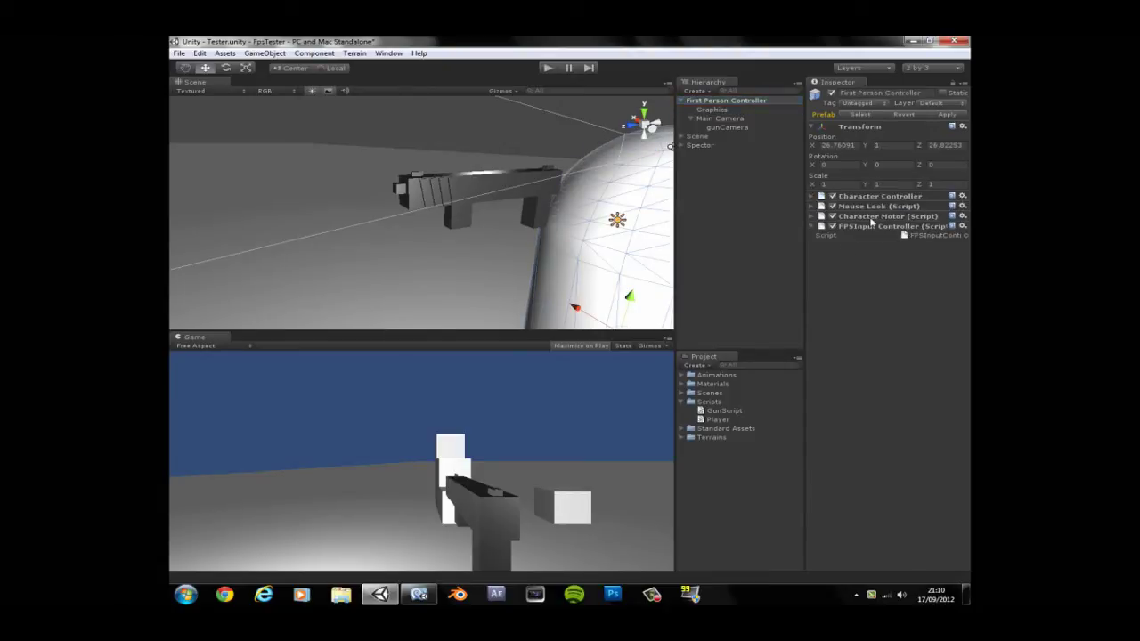
pyautogui.click(872, 219)
pyautogui.click(846, 235)
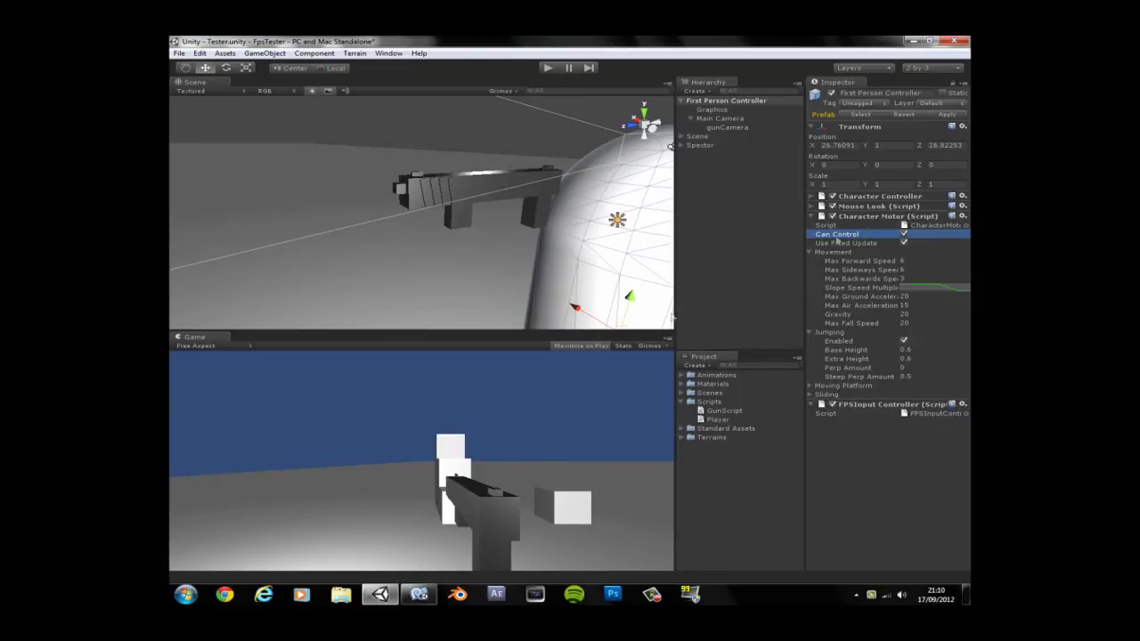
pyautogui.click(418, 595)
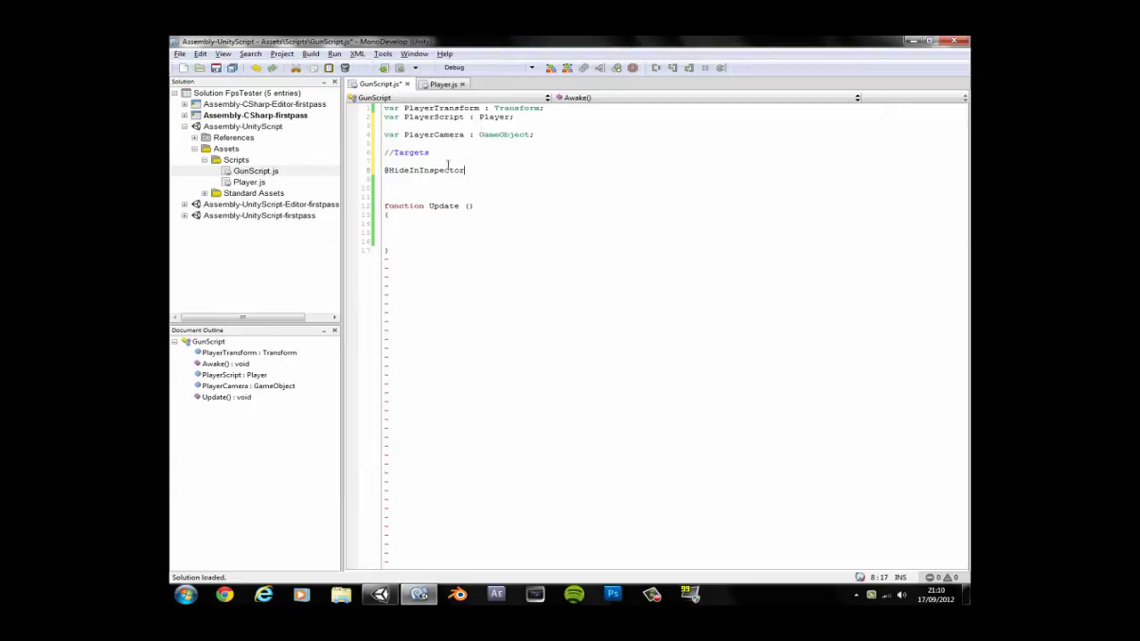
pyautogui.click(410, 179)
pyautogui.write('TargetX')
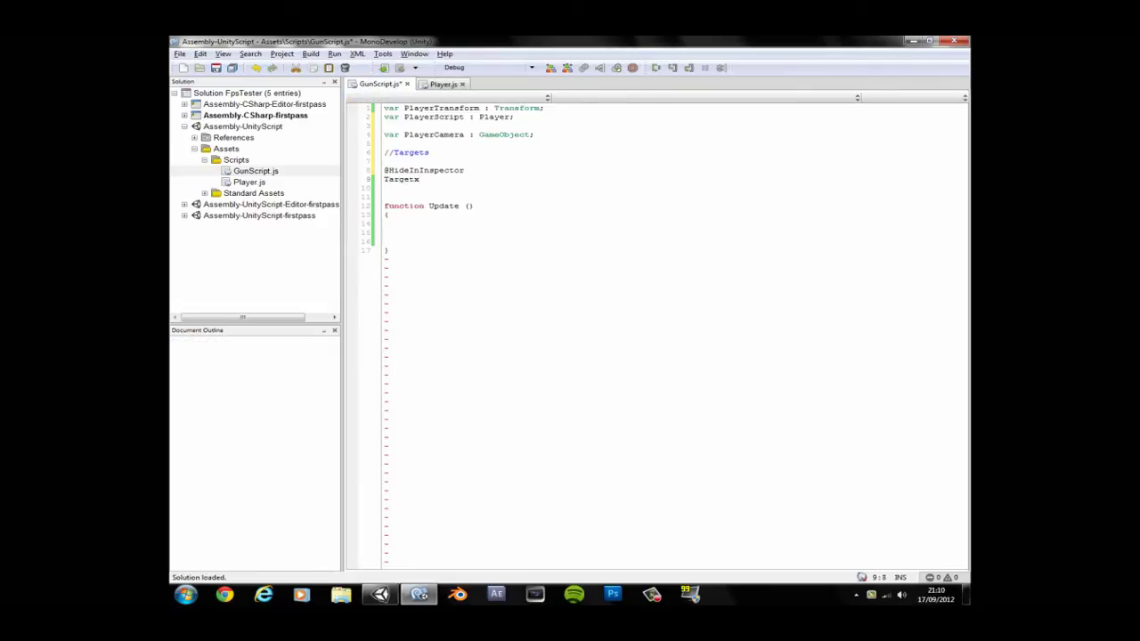
pyautogui.write('rotation = :floa')
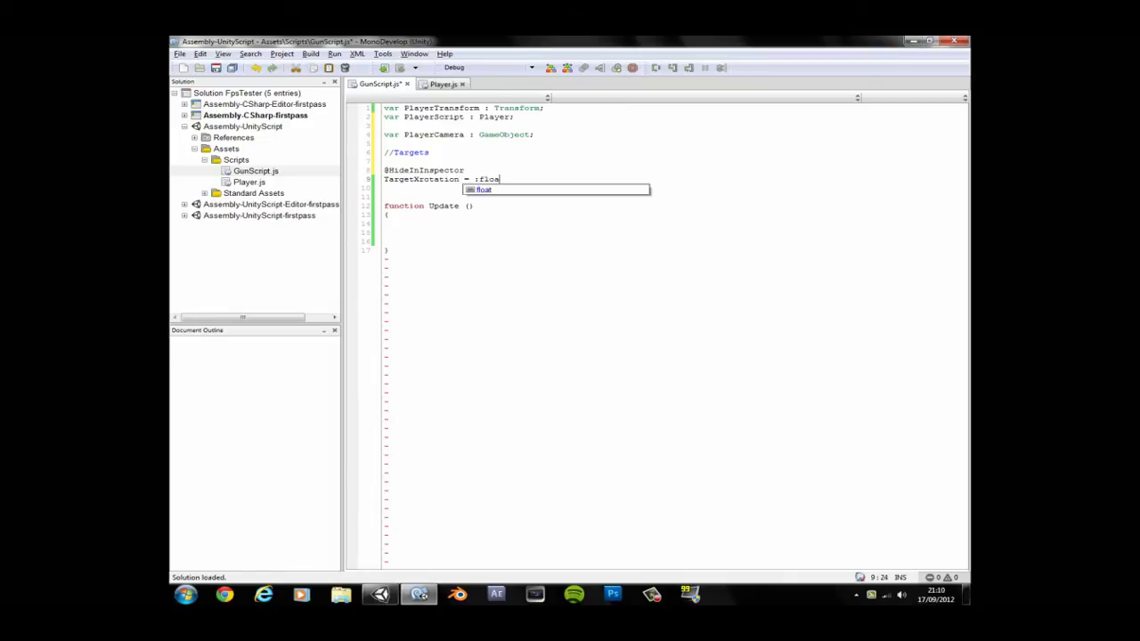
pyautogui.write('t')
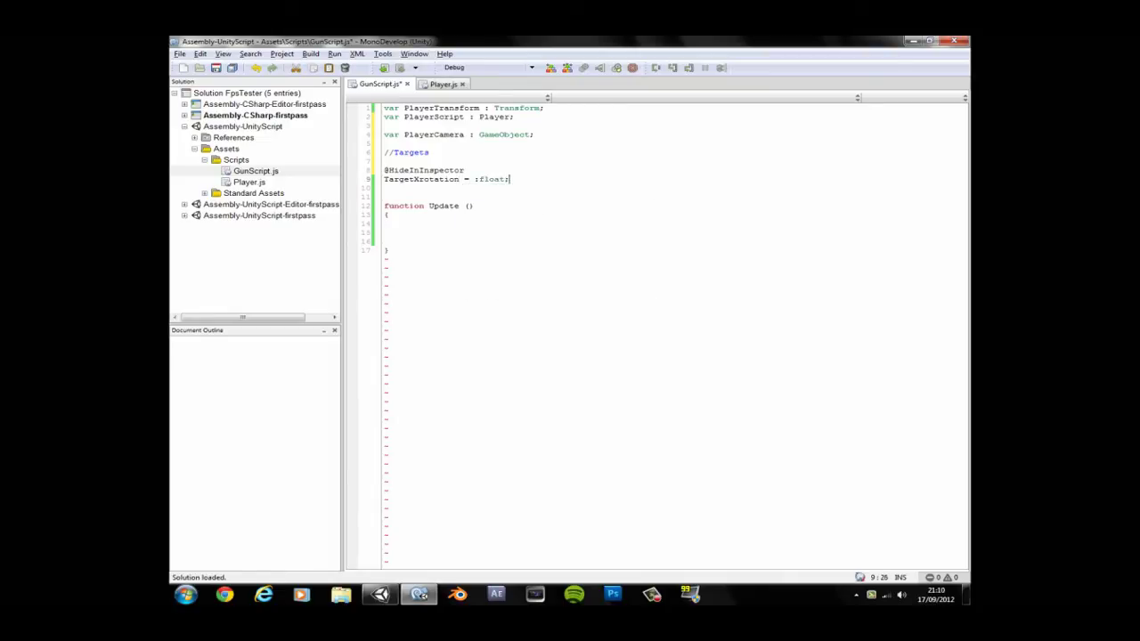
pyautogui.write(';')
pyautogui.hotkey('shift', 'Home')
pyautogui.hotkey('shift', 'Up')
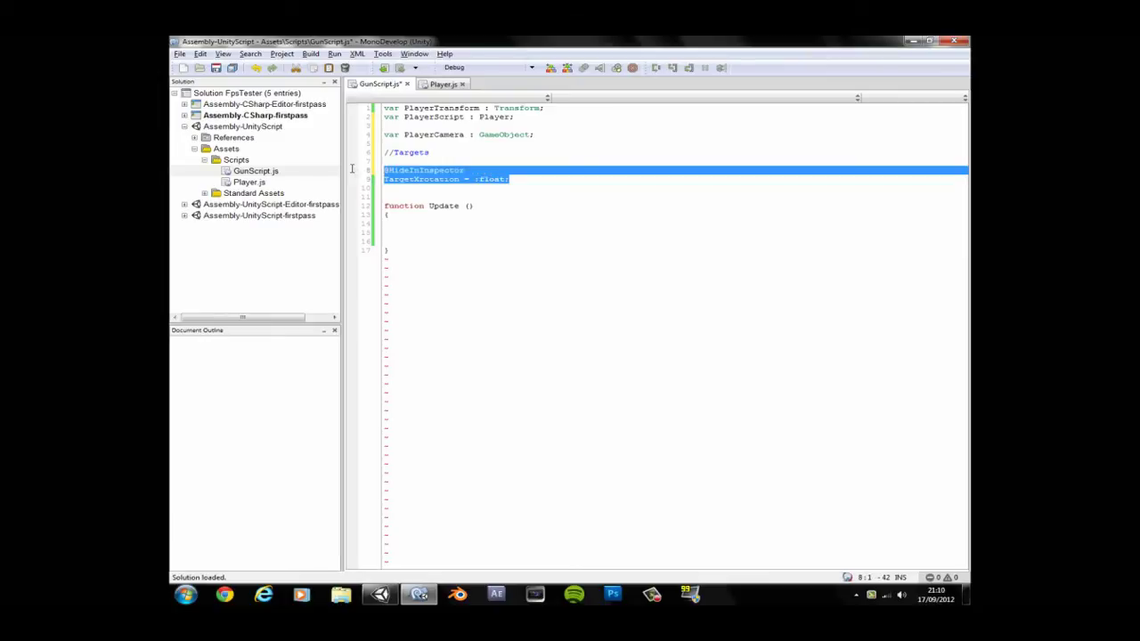
pyautogui.hotkey('ctrl', 'c')
pyautogui.press('End')
pyautogui.press('Return')
pyautogui.press('Return')
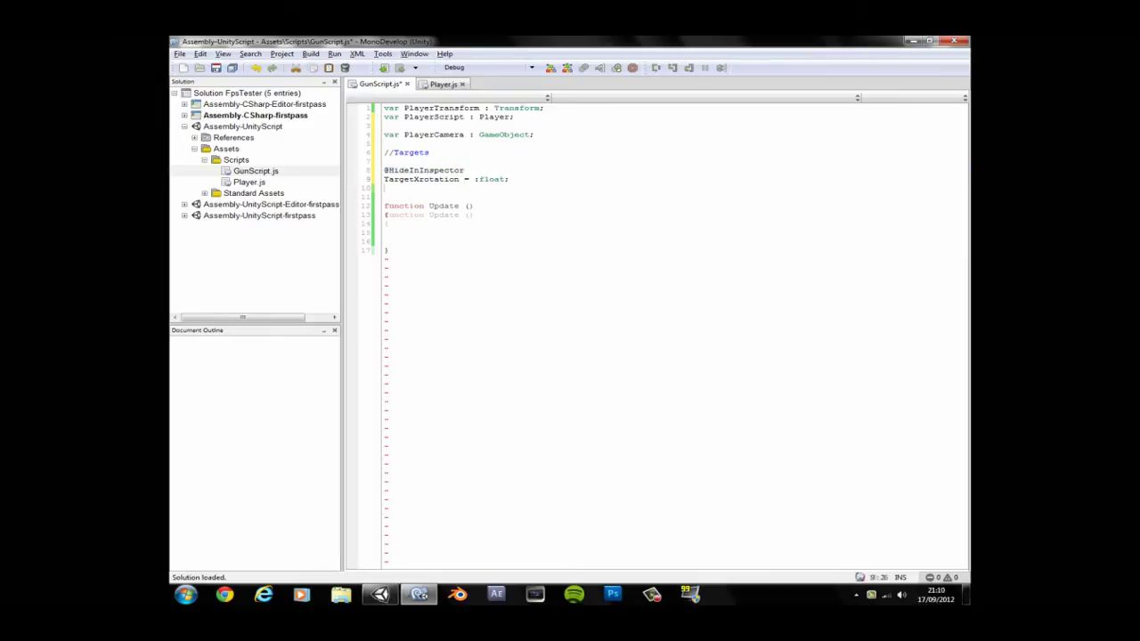
pyautogui.hotkey('ctrl', 'v')
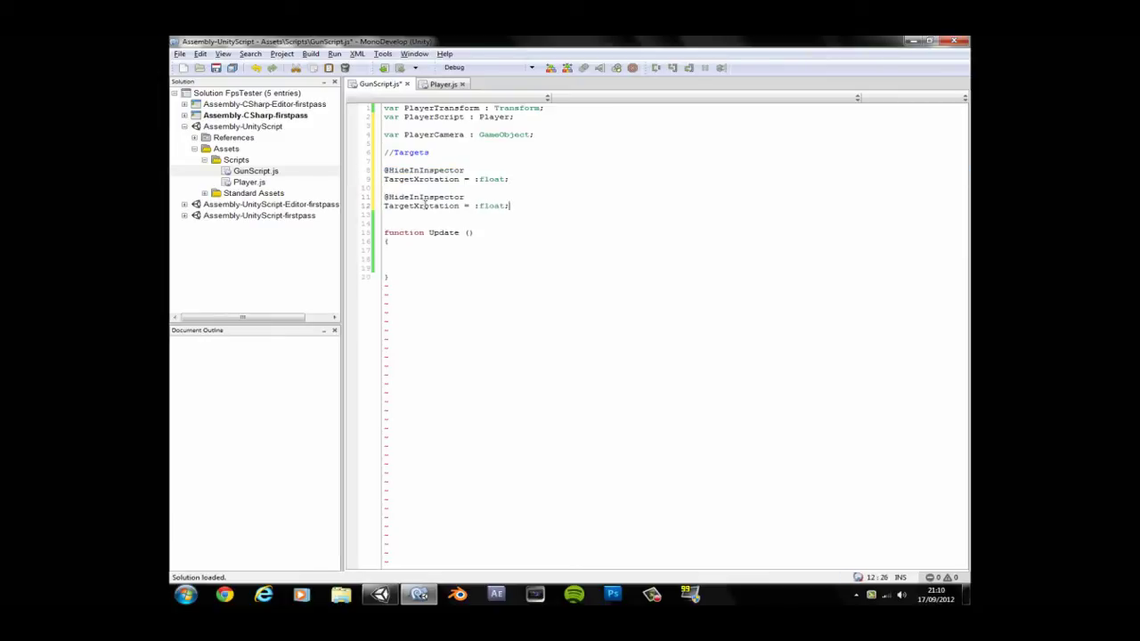
pyautogui.click(414, 206)
pyautogui.press('Delete')
pyautogui.write('Y')
# Insert a space between the colon and "float" in both target rotation lines and save the script.
pyautogui.click(479, 206)
pyautogui.click(479, 179)
pyautogui.click(232, 68)
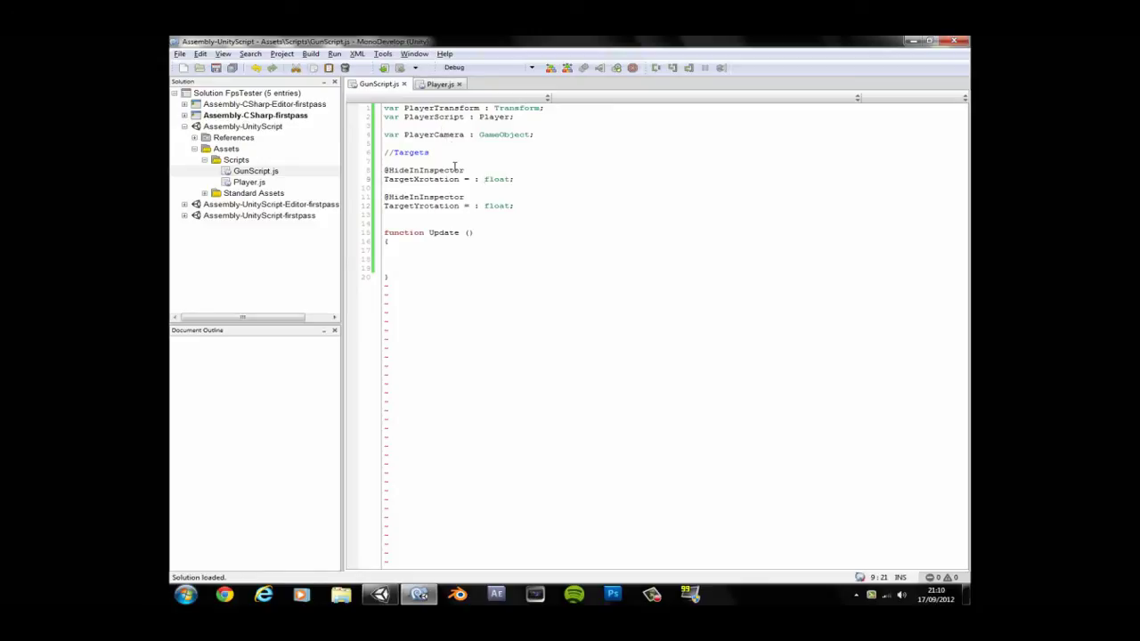